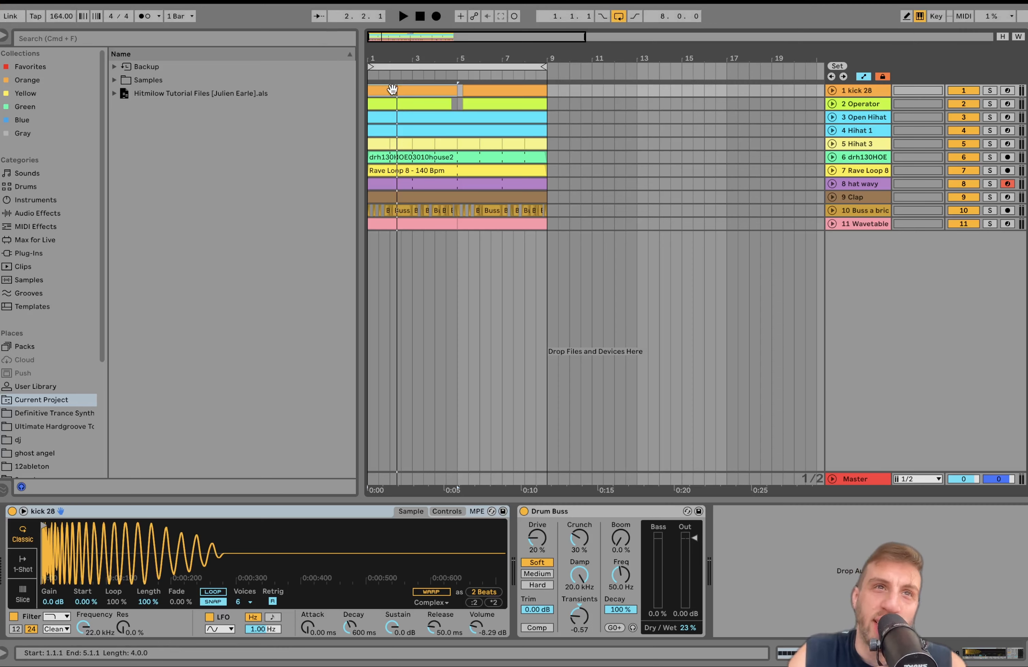
# - Unfold and solo the kick 28 track, and audition it on its own from bar 1
pyautogui.click(542, 241)
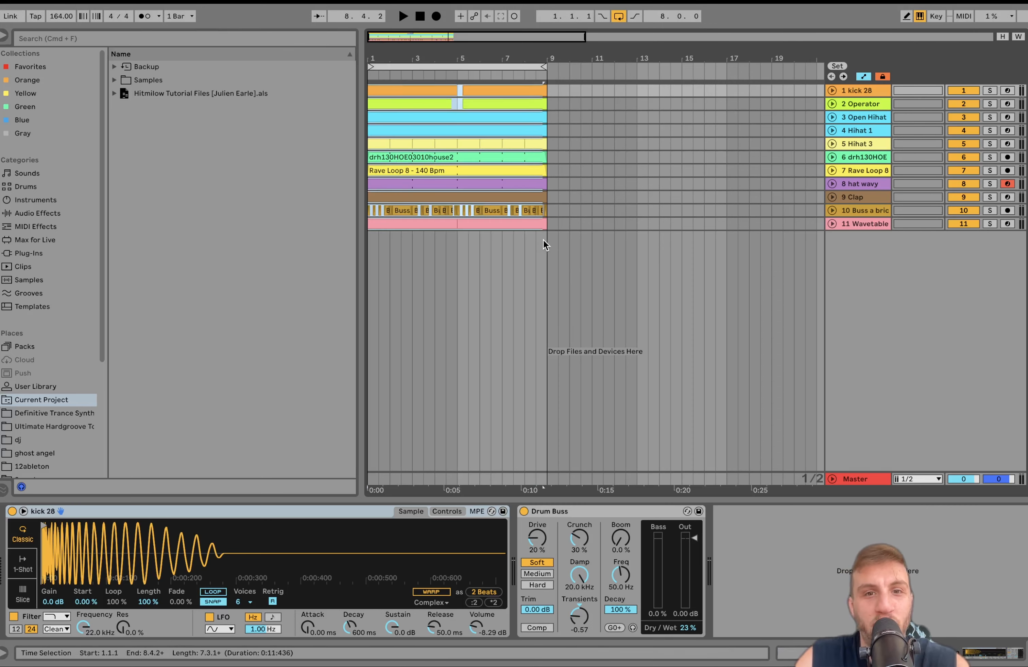
pyautogui.click(856, 91)
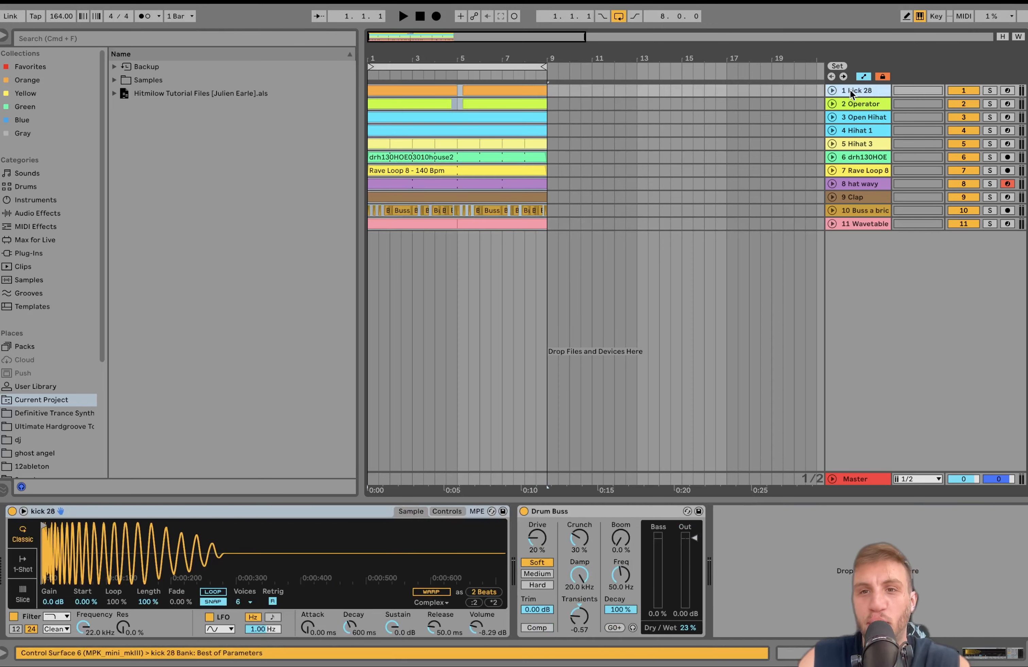
pyautogui.click(832, 91)
pyautogui.click(990, 90)
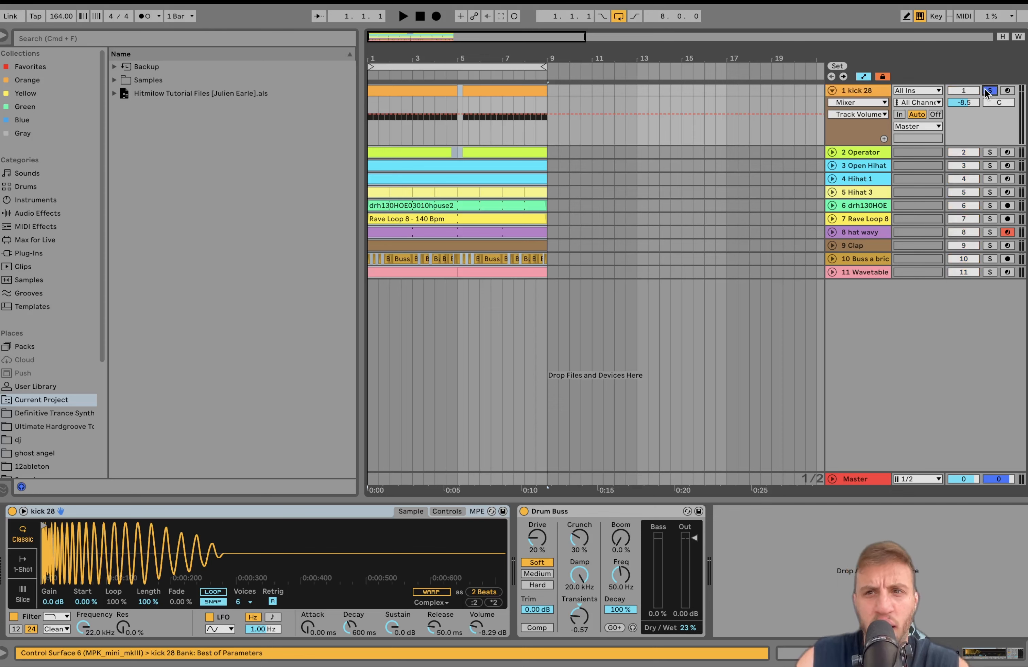
pyautogui.press('space')
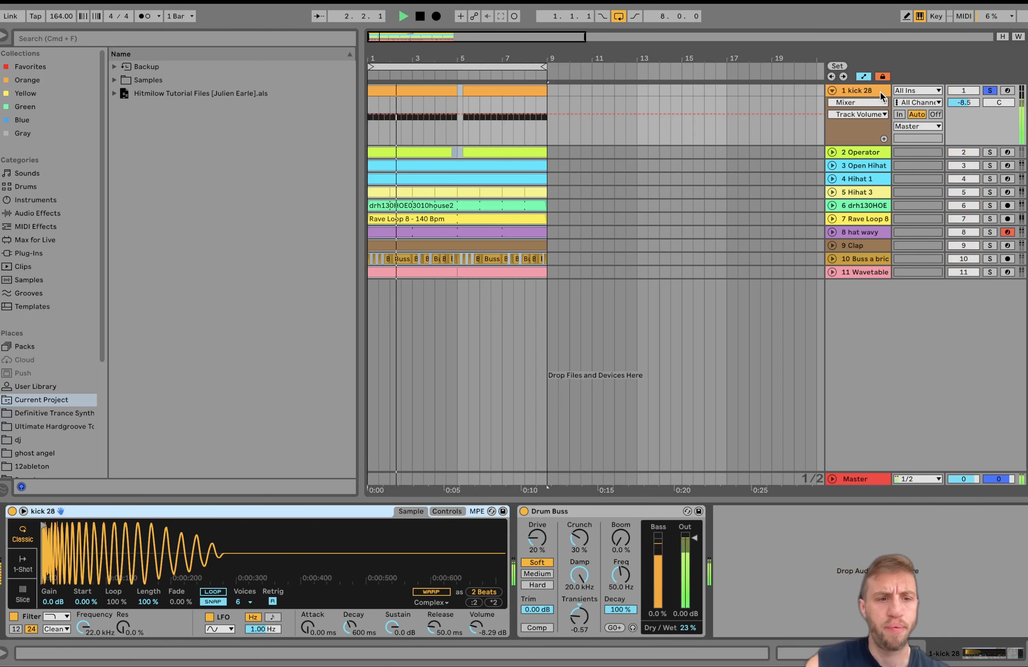
pyautogui.press('space')
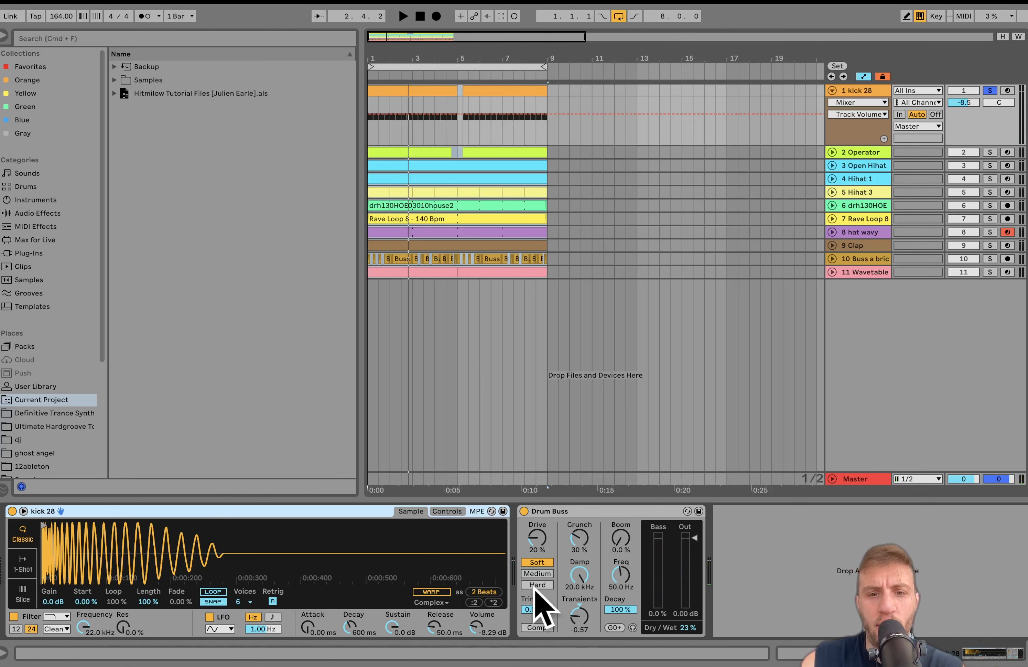
# - Compare the soloed kick with its Drum Buss effect bypassed and enabled during playback, leaving the effect enabled
pyautogui.click(523, 512)
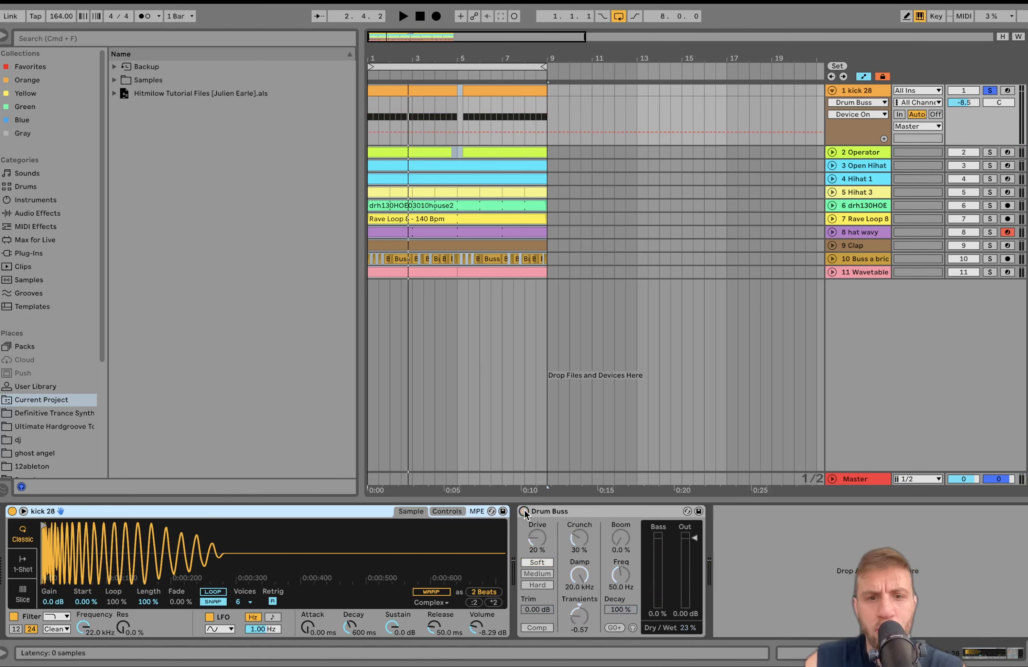
pyautogui.press('space')
pyautogui.click(523, 512)
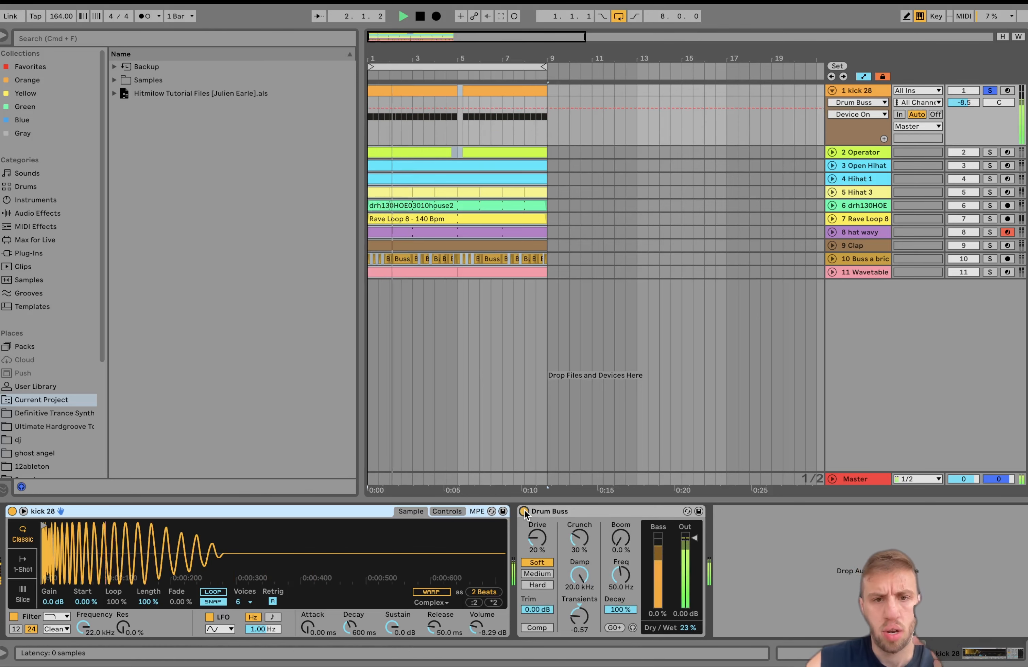
pyautogui.click(524, 511)
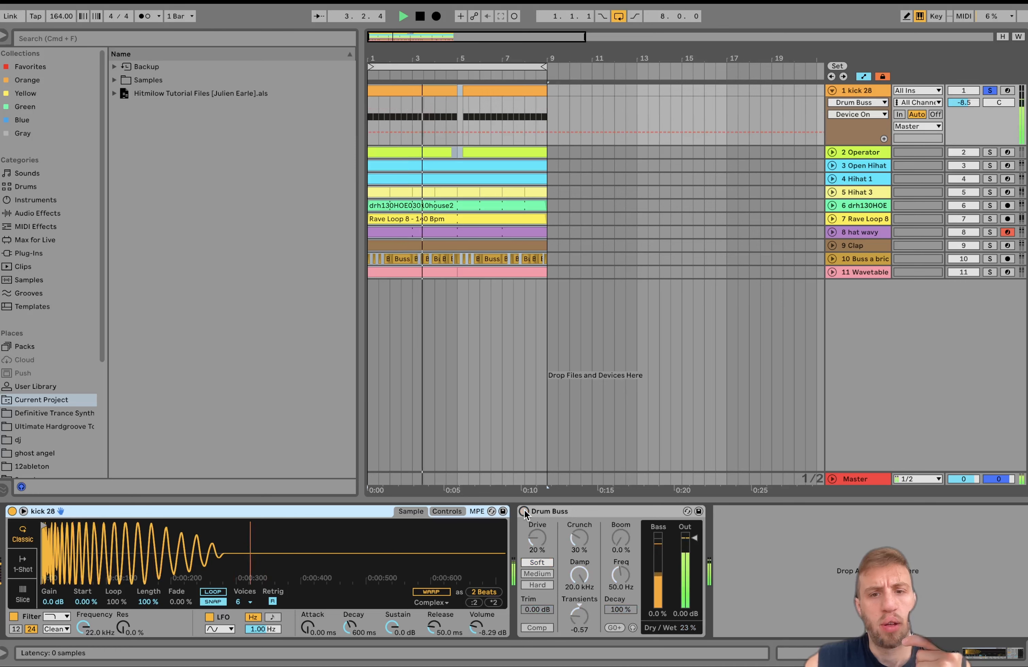
pyautogui.click(524, 511)
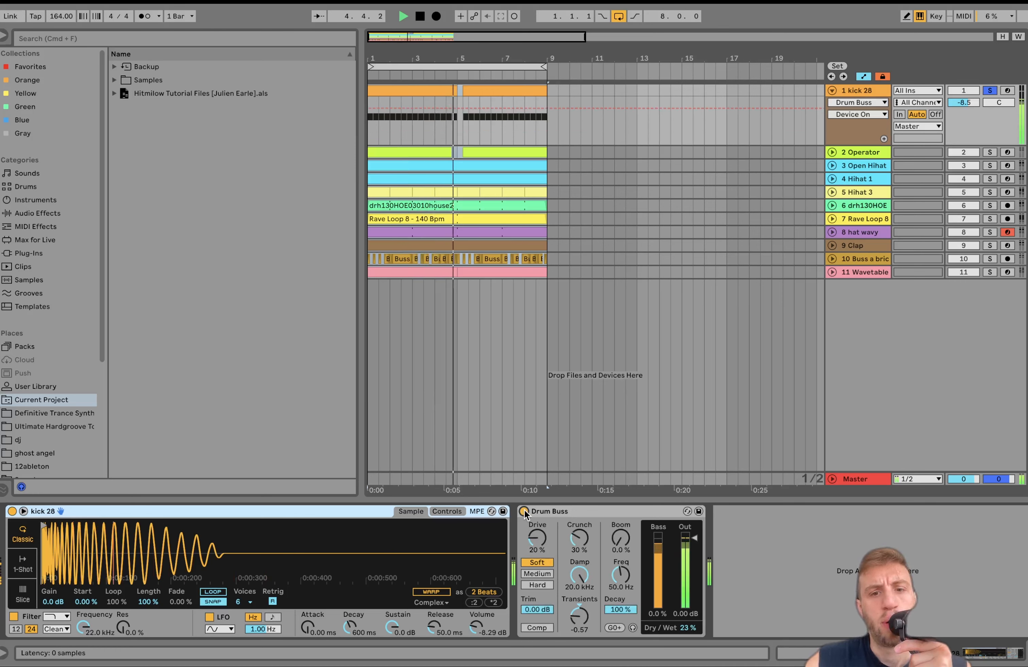
pyautogui.press('space')
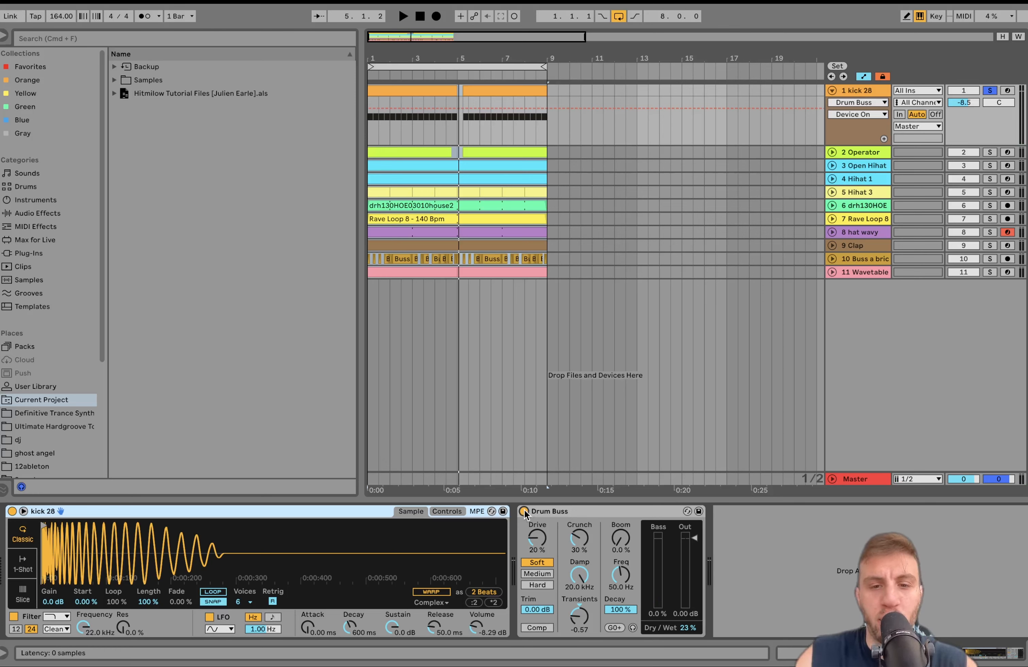
pyautogui.press('space')
pyautogui.click(523, 512)
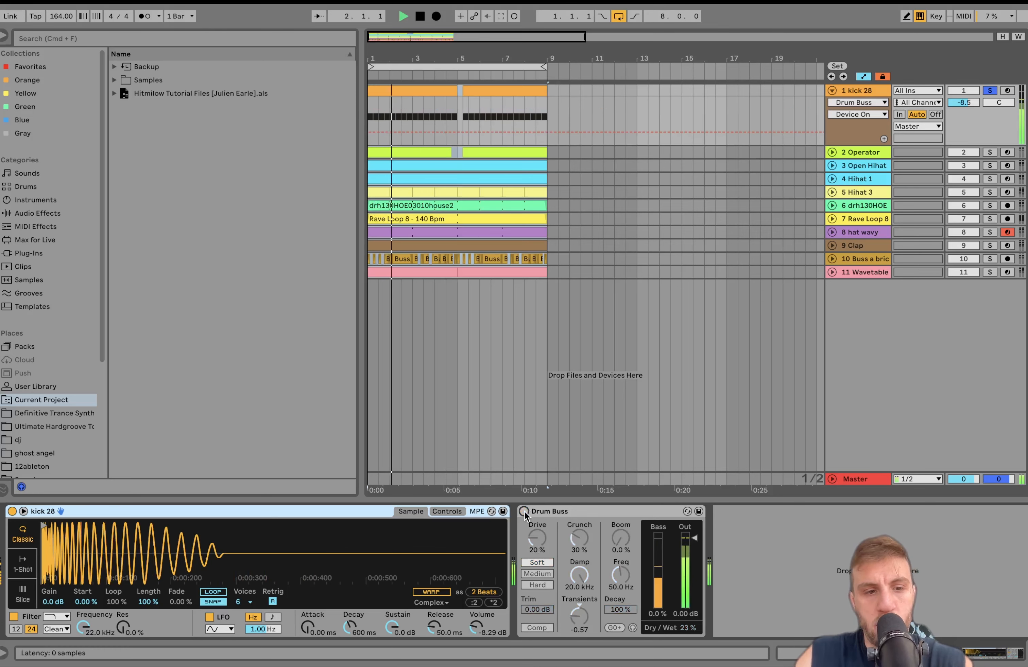
pyautogui.click(523, 511)
pyautogui.press('space')
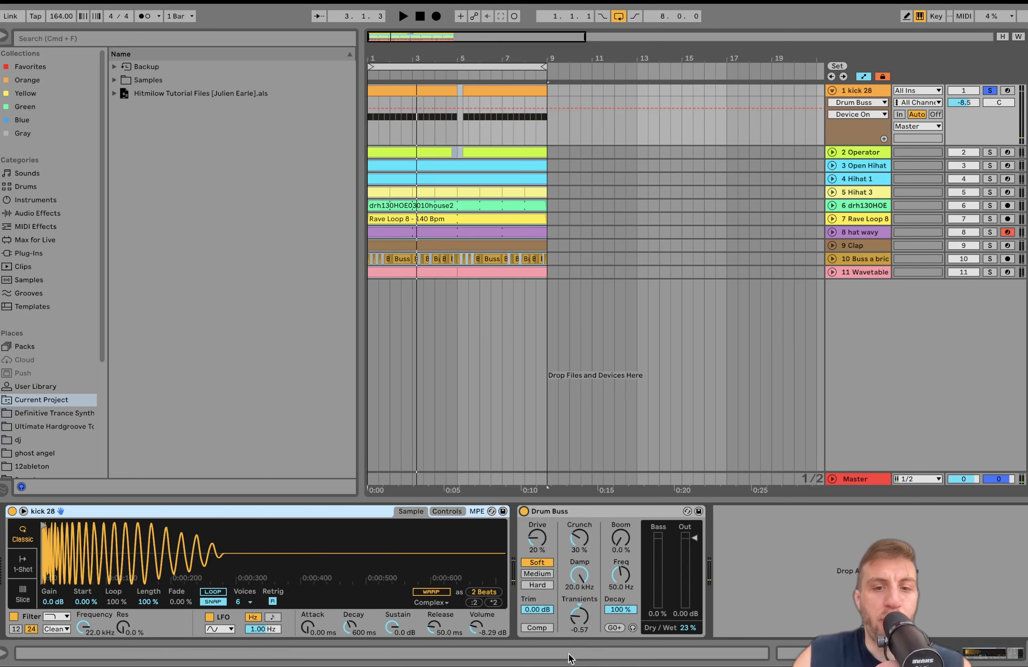
pyautogui.press('space')
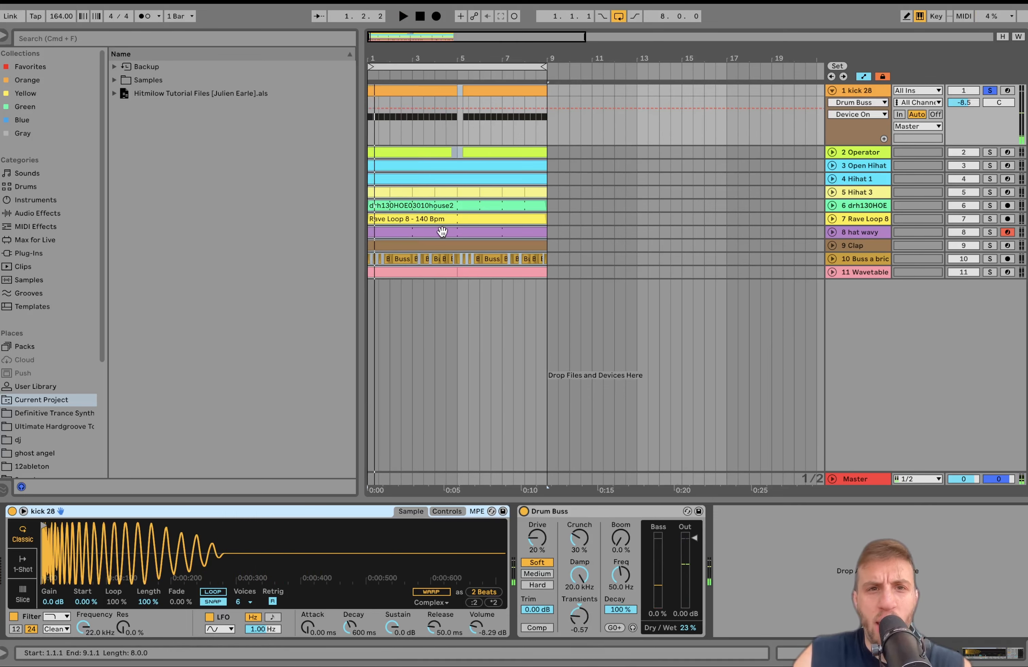
# - Unsolo the kick 28 track and play the full mix from bar 4 through the kick gap at bar 5
pyautogui.scroll(5, 441, 137)
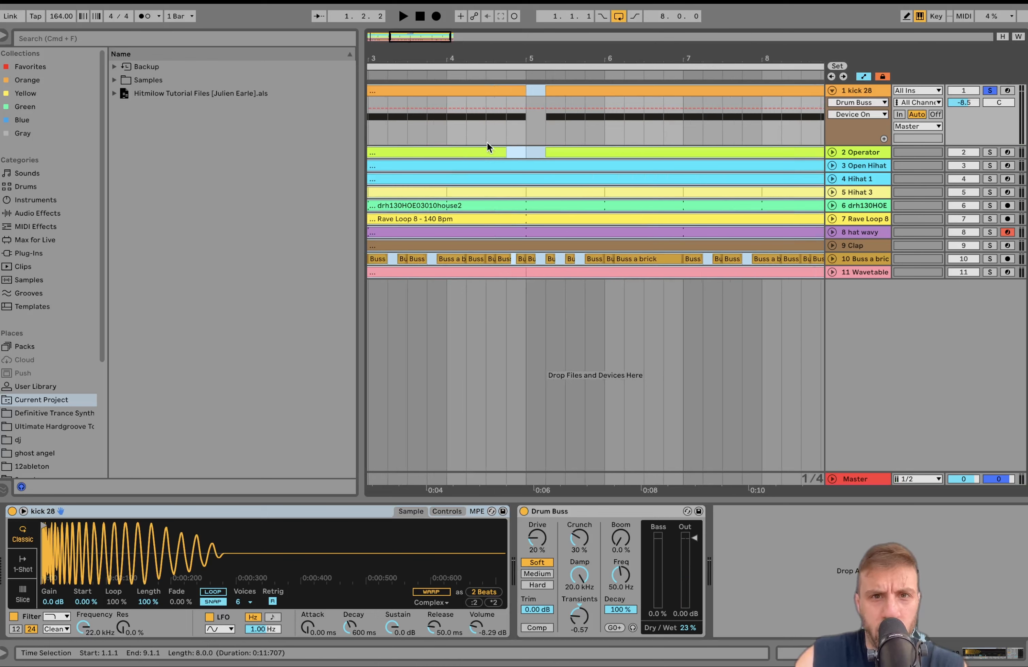
pyautogui.click(487, 142)
pyautogui.click(990, 90)
pyautogui.press('space')
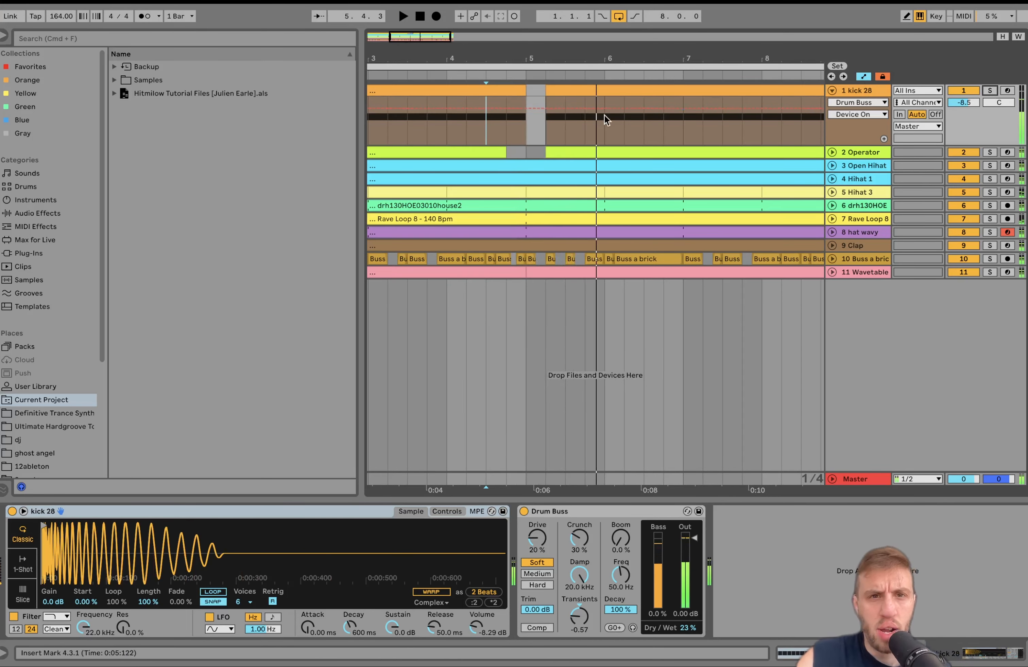
pyautogui.click(448, 127)
pyautogui.press('space')
pyautogui.scroll(-2, 449, 127)
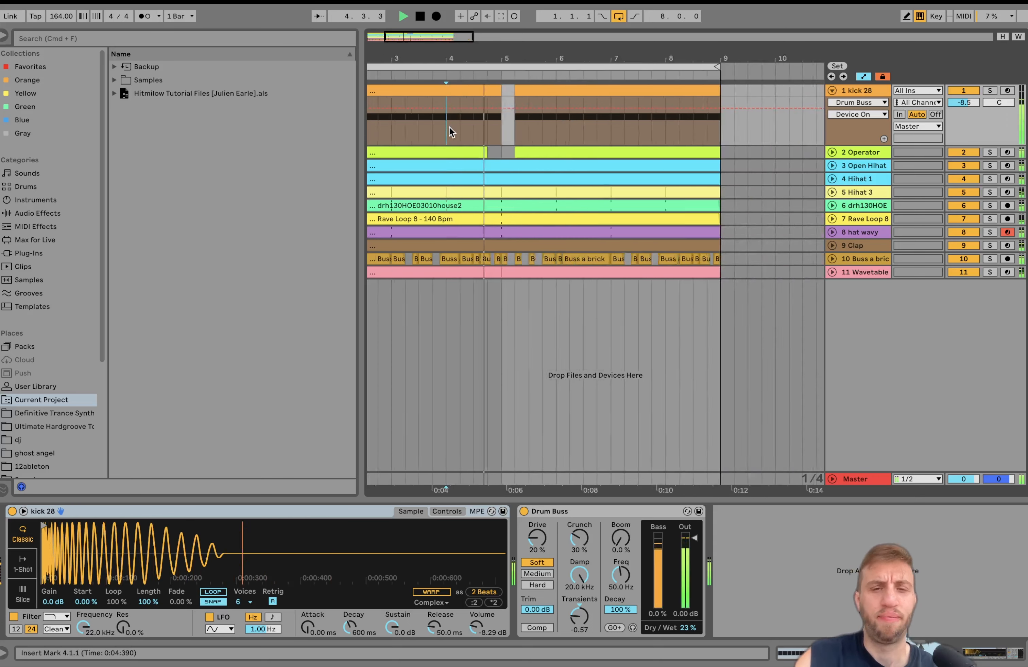
pyautogui.scroll(-2, 449, 127)
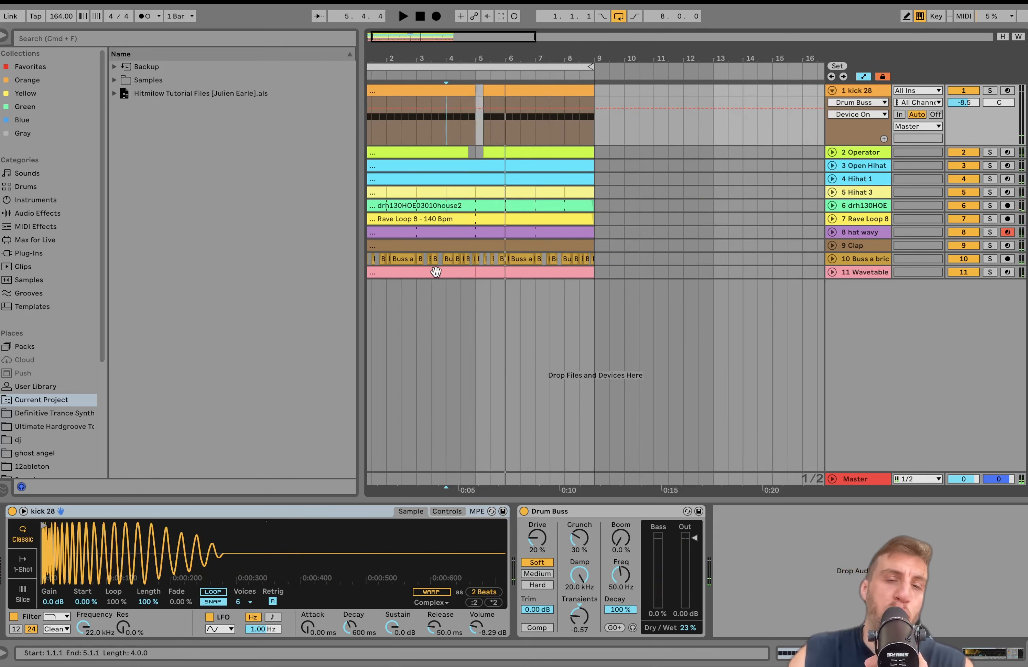
# - Highlight bars 5 to 9 on the kick 28 track to examine the second half of the loop
pyautogui.moveTo(476, 130); pyautogui.dragTo(588, 137)
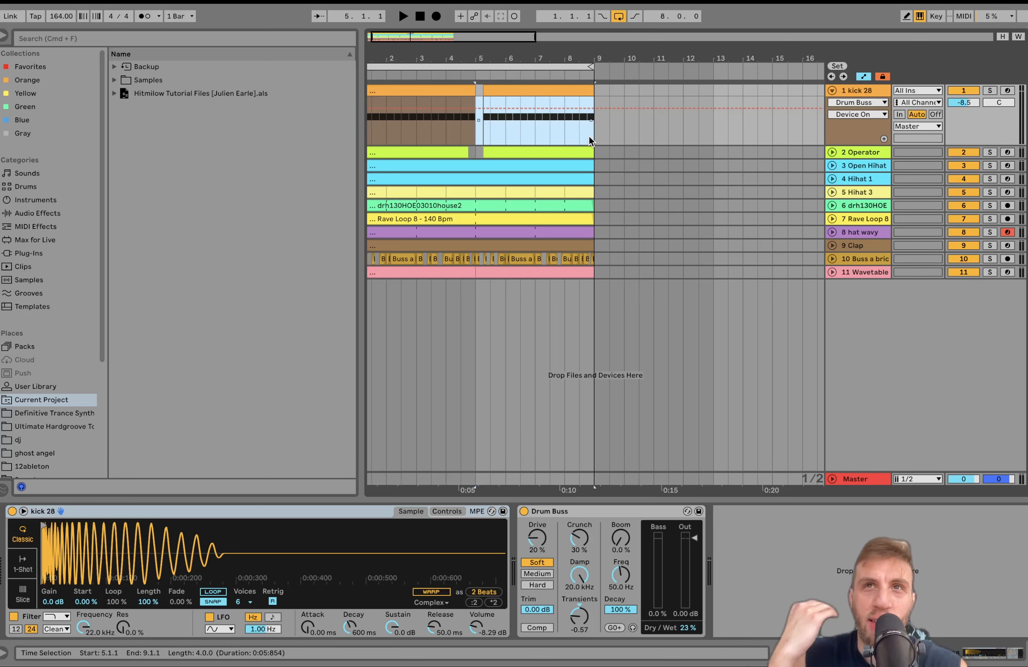
pyautogui.scroll(5, 589, 136)
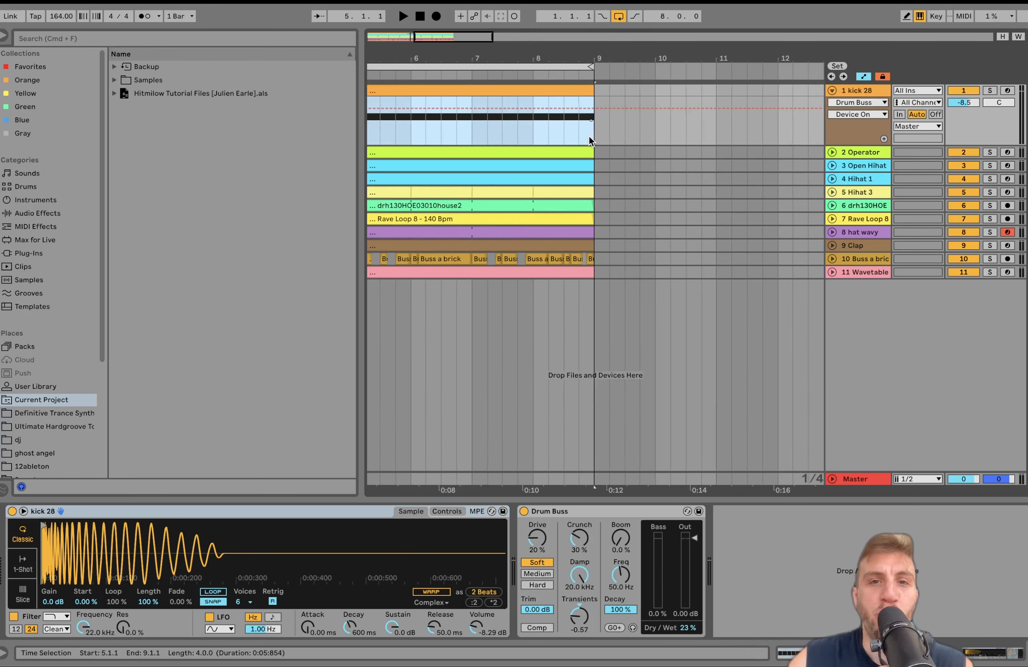
pyautogui.hscroll(-5, 589, 135)
pyautogui.scroll(-4, 588, 136)
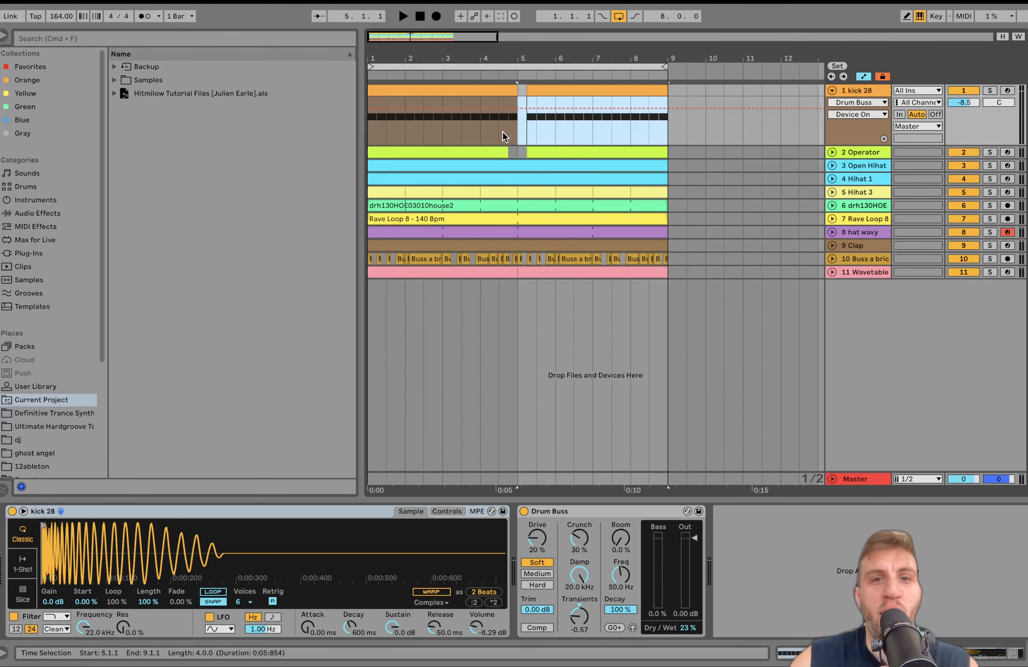
# - Replay all tracks from 4.1.1 to examine how the kick break leads into the second four bars
pyautogui.click(502, 132)
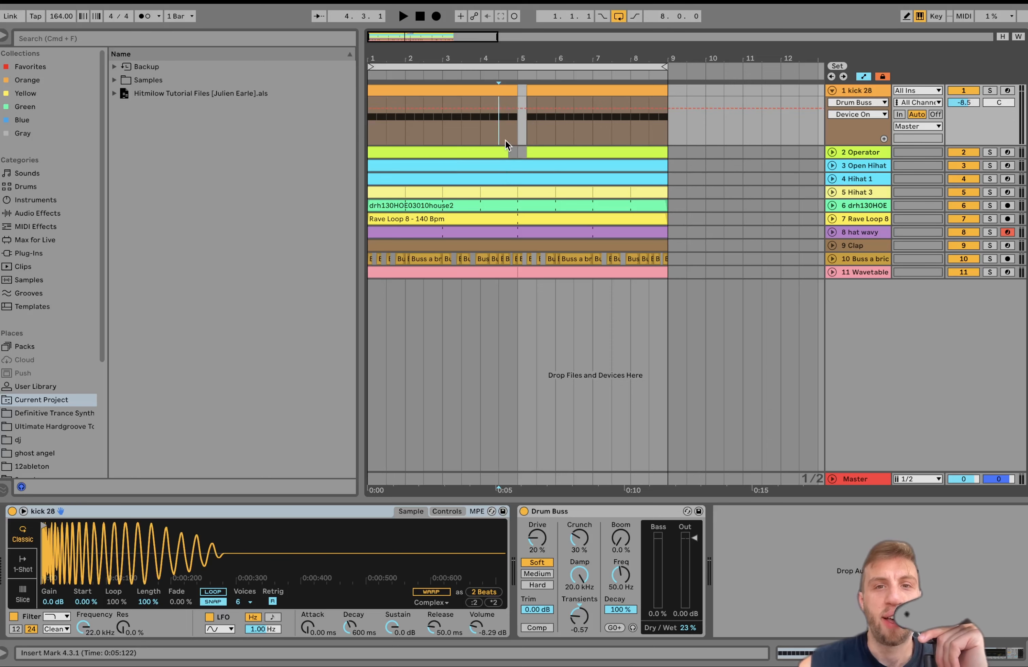
pyautogui.scroll(5, 505, 140)
pyautogui.scroll(-4, 500, 144)
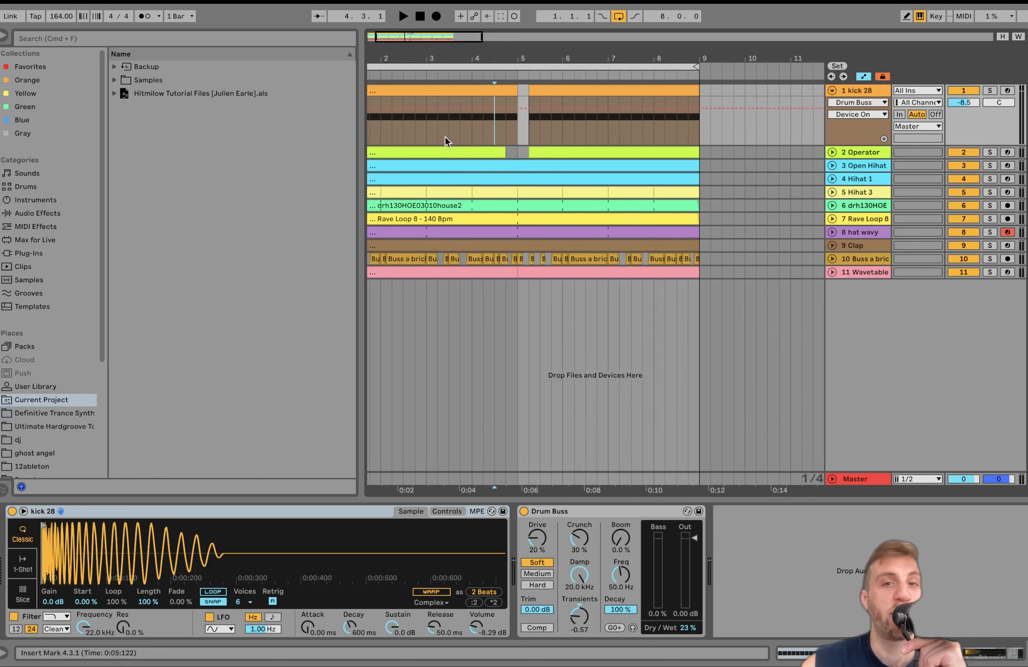
pyautogui.click(470, 132)
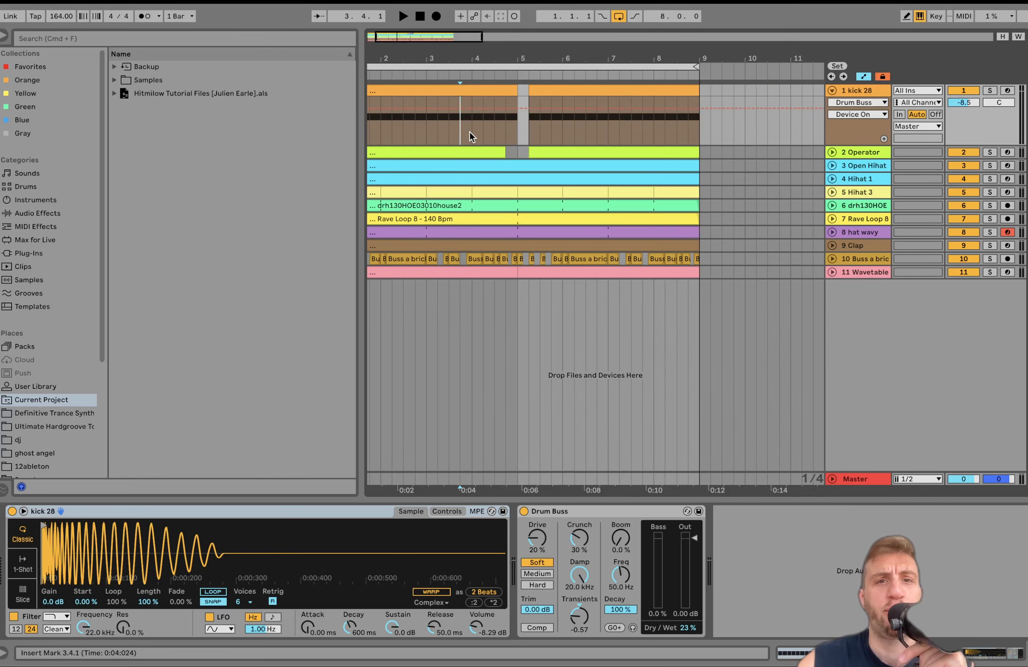
pyautogui.press('space')
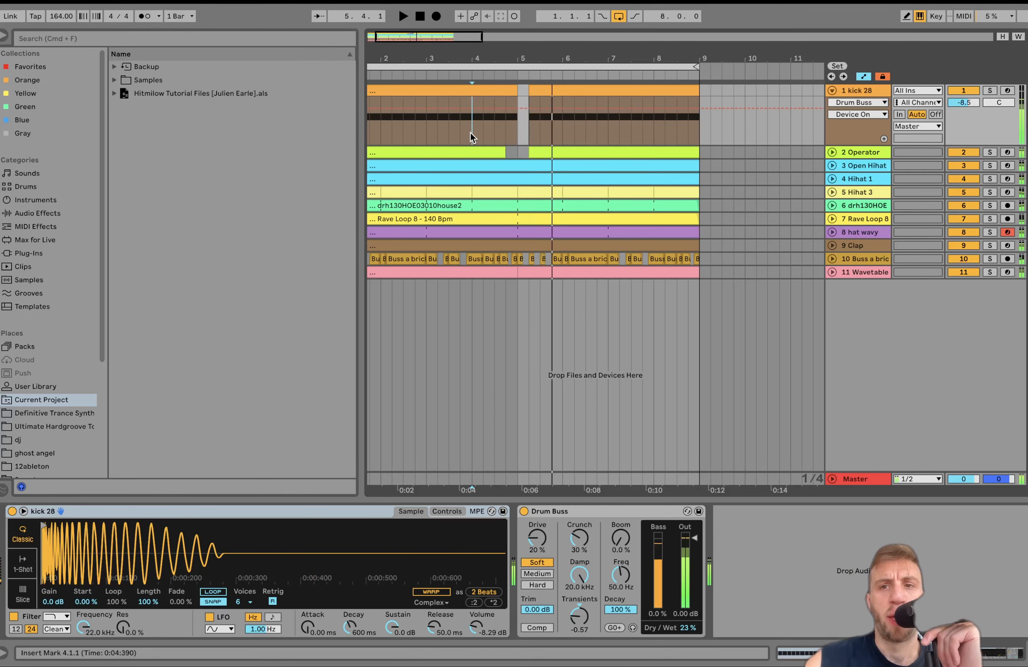
pyautogui.press('space')
pyautogui.press('-')
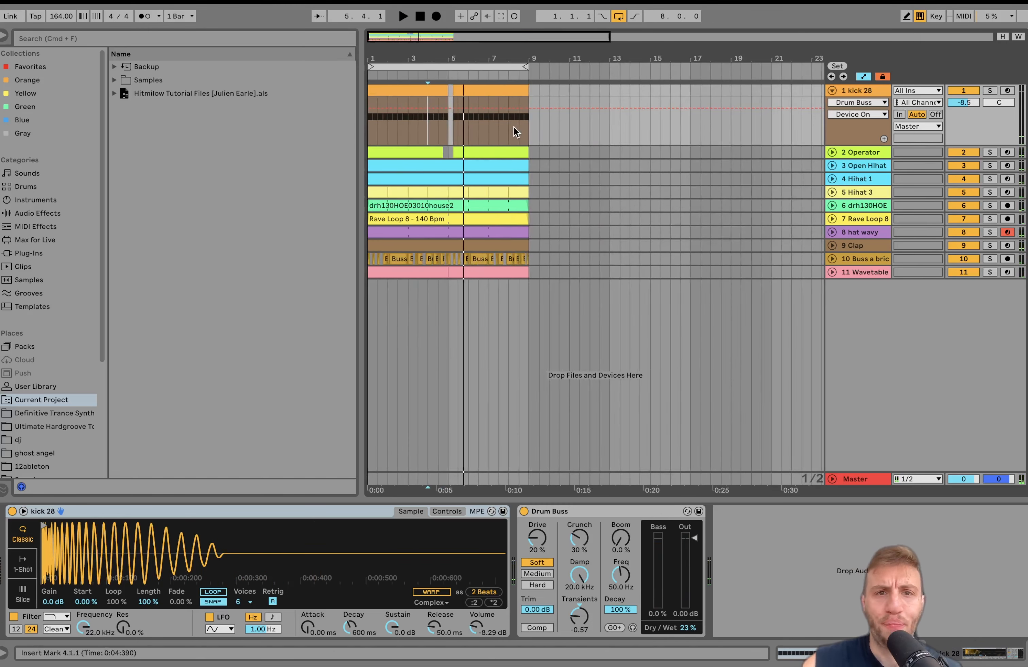
# - Audition the soloed Operator track with its first clip's notes open, and unsolo it when playback is stopped
pyautogui.click(431, 152)
pyautogui.click(990, 152)
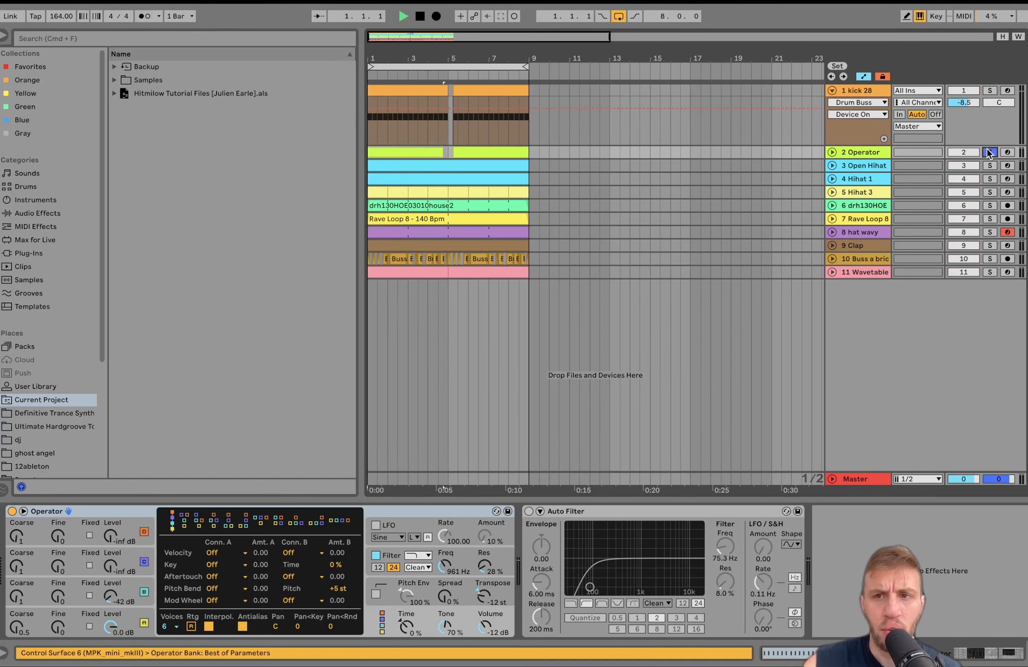
pyautogui.press('space')
pyautogui.click(832, 152)
pyautogui.doubleClick(424, 148)
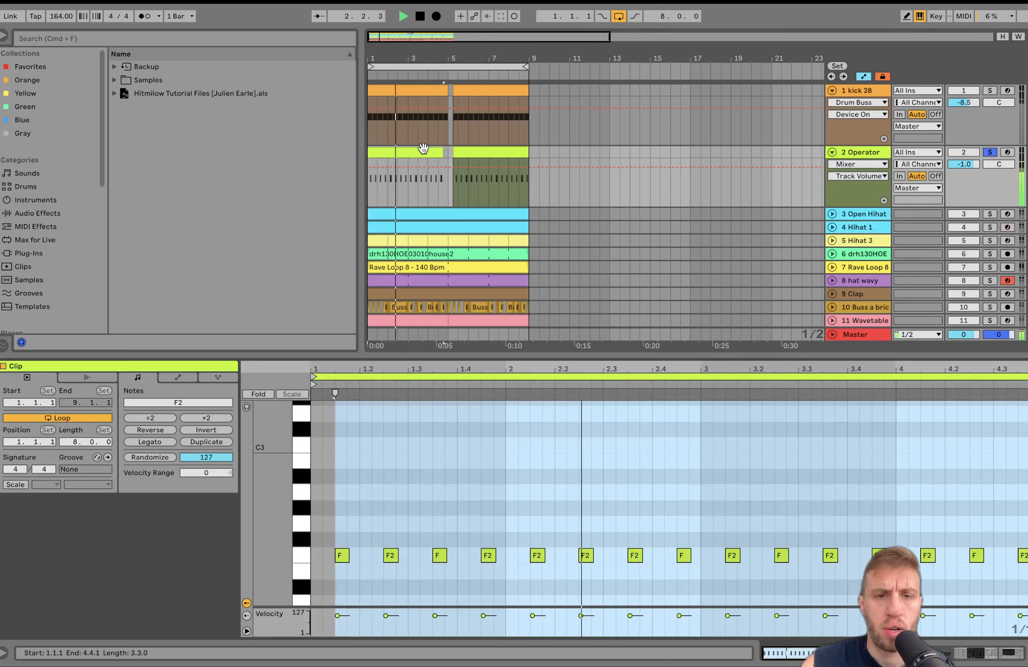
pyautogui.press('space')
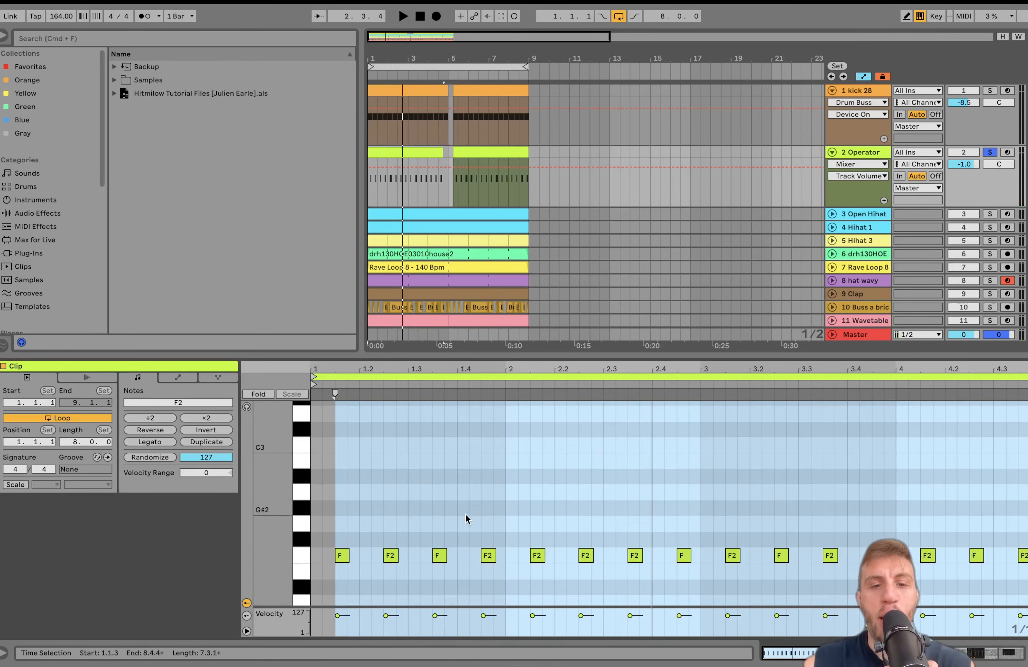
pyautogui.click(988, 153)
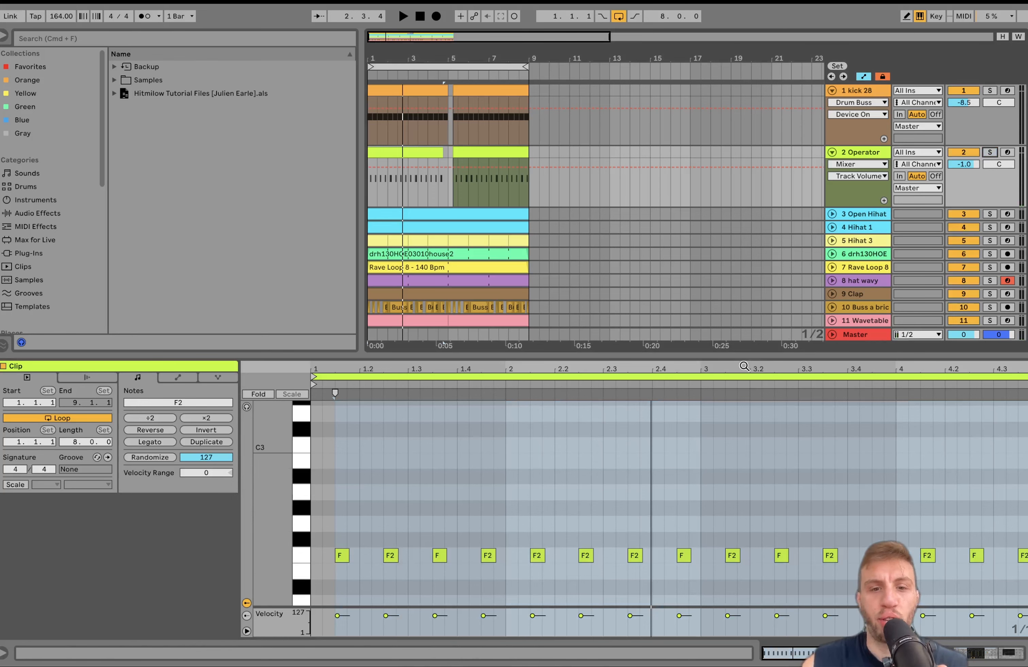
# - Lengthen all F2 notes in the first Operator clip and play them with the full mix
pyautogui.press('super+a')
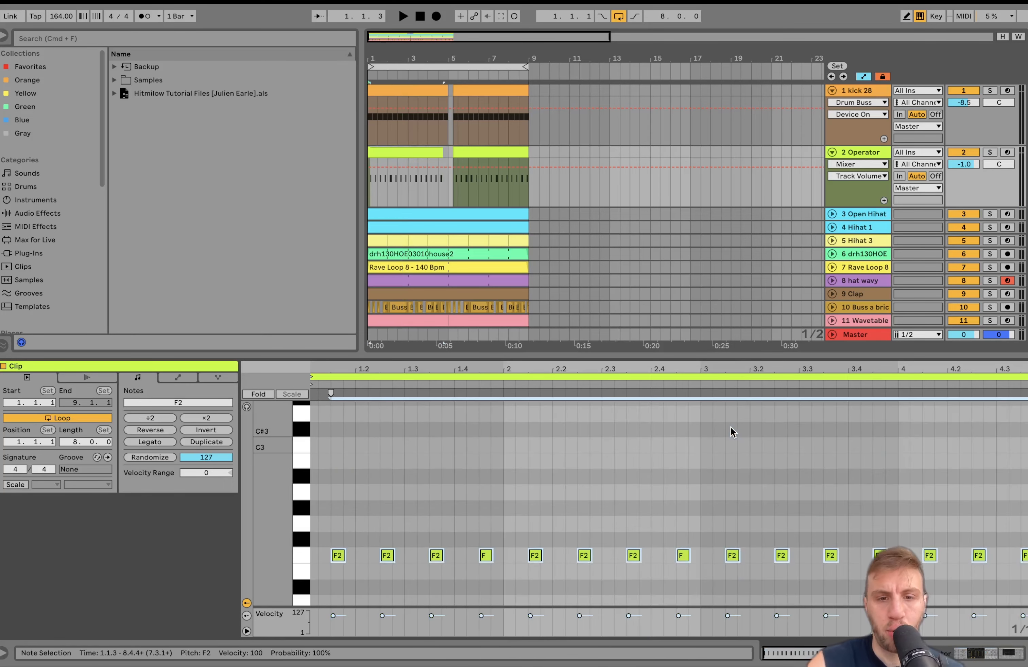
pyautogui.hotkey('shift', 'Right')
pyautogui.press('space')
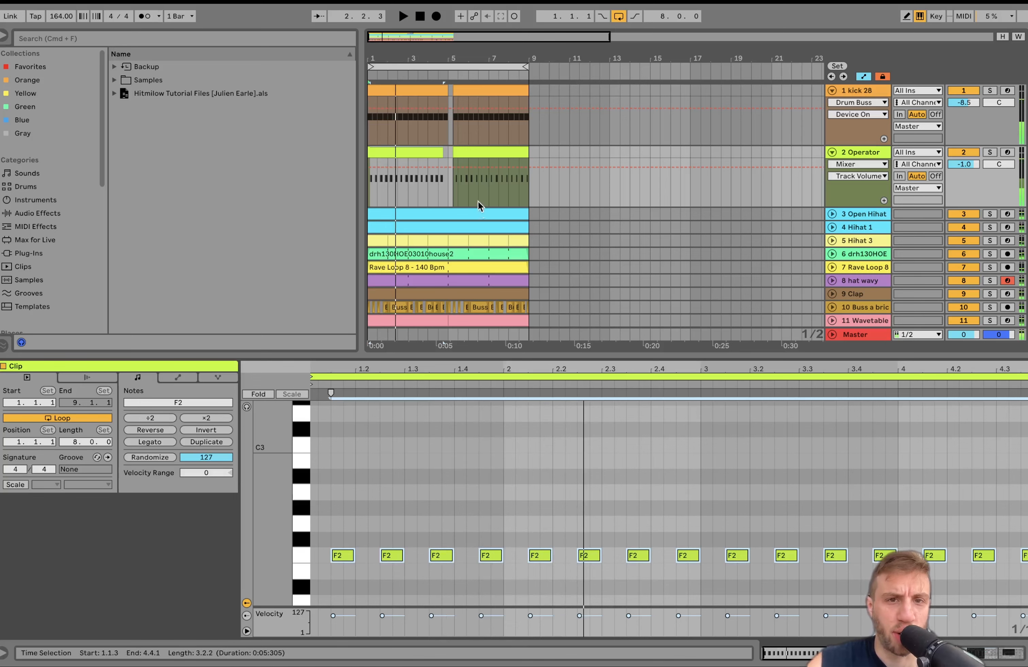
# - Stop playback and return the first Operator clip's F2 notes to their short length
pyautogui.click(469, 192)
pyautogui.click(420, 157)
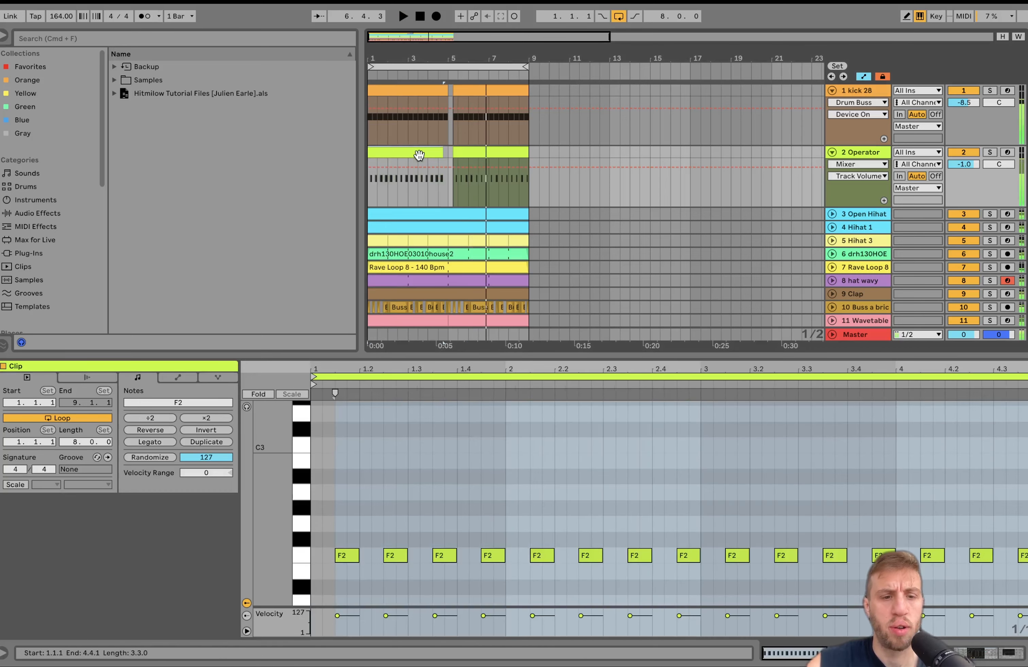
pyautogui.press('space')
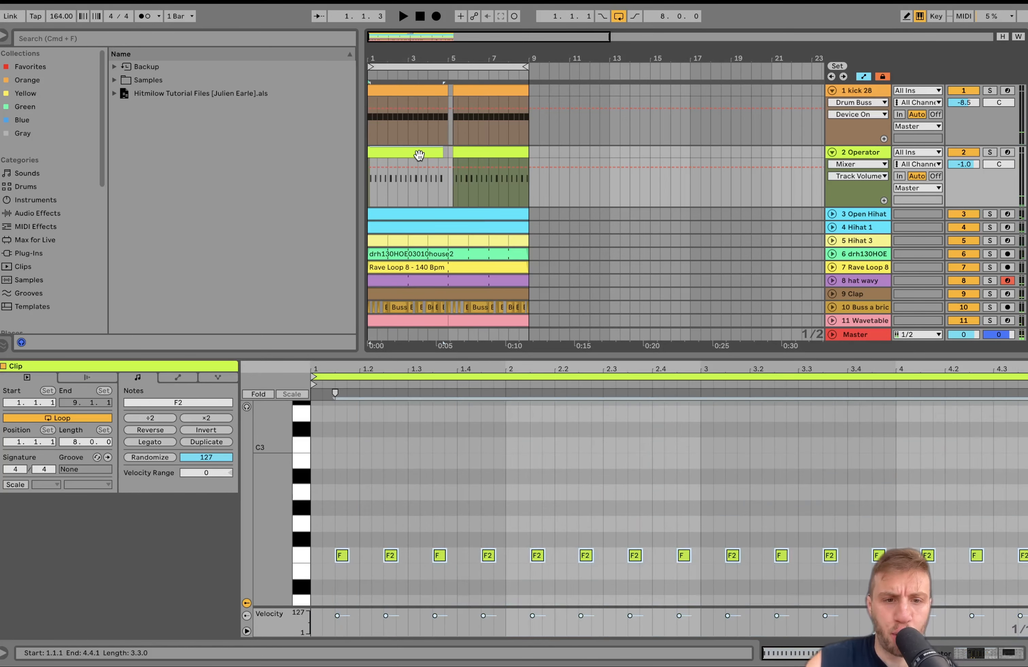
pyautogui.hotkey('shift', 'Left')
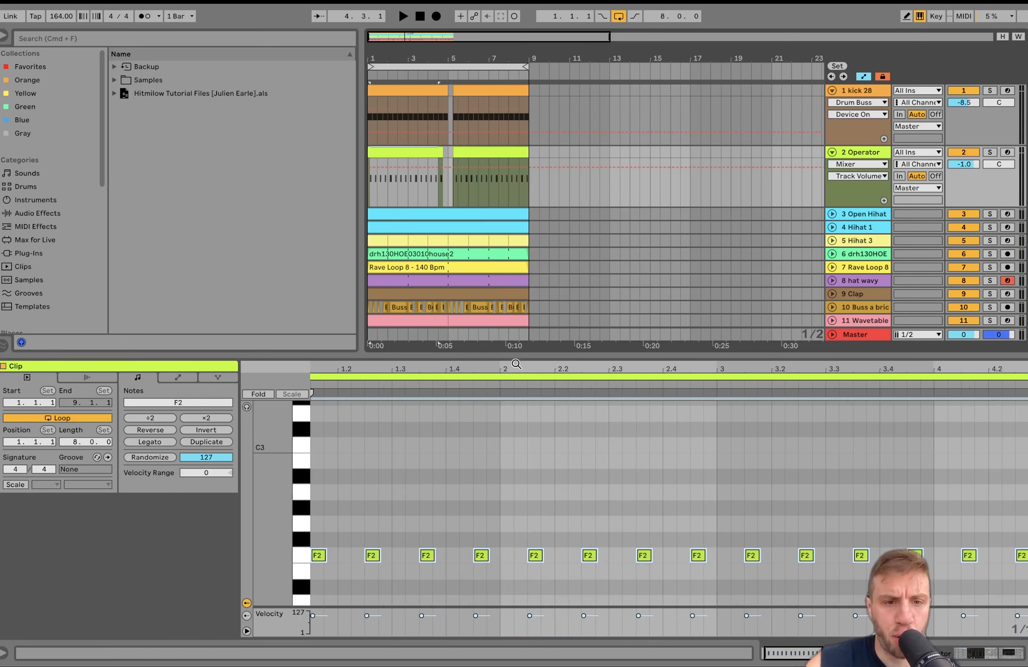
# - Try much shorter F2 notes in the first Operator clip during full-mix playback, and return them to their previous length
pyautogui.click(424, 480)
pyautogui.press('super+a')
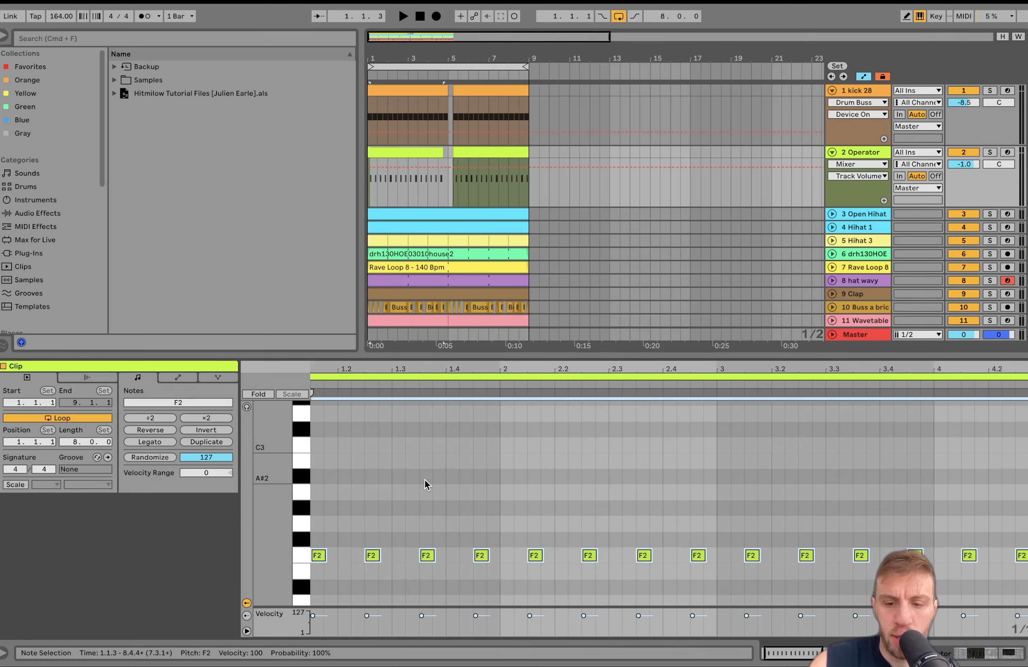
pyautogui.hotkey('shift', 'Left')
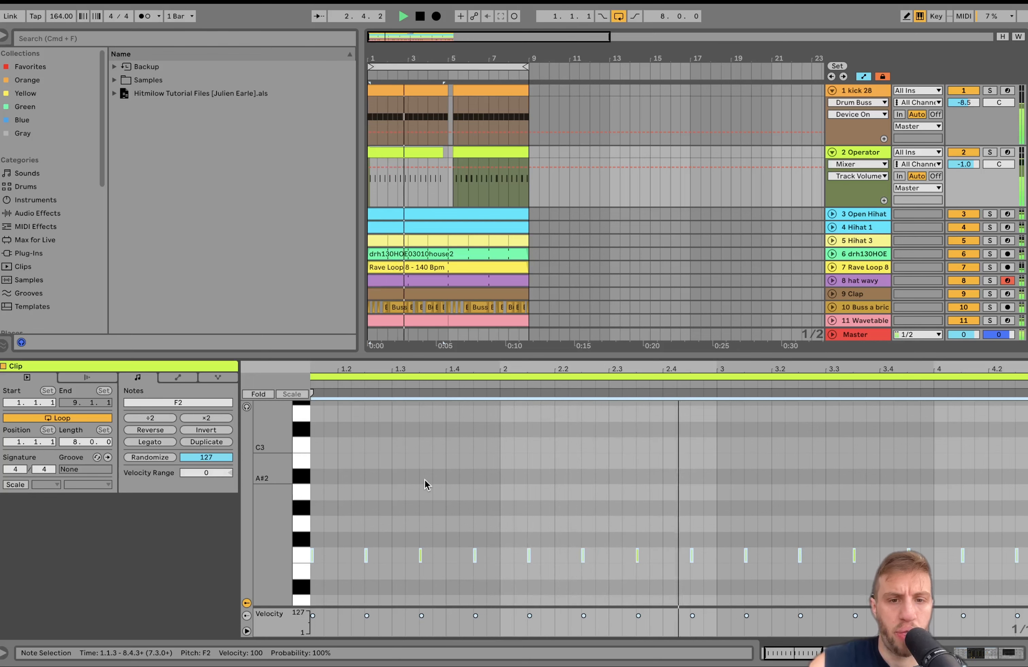
pyautogui.press('space')
pyautogui.hotkey('shift', 'Right')
pyautogui.press('space')
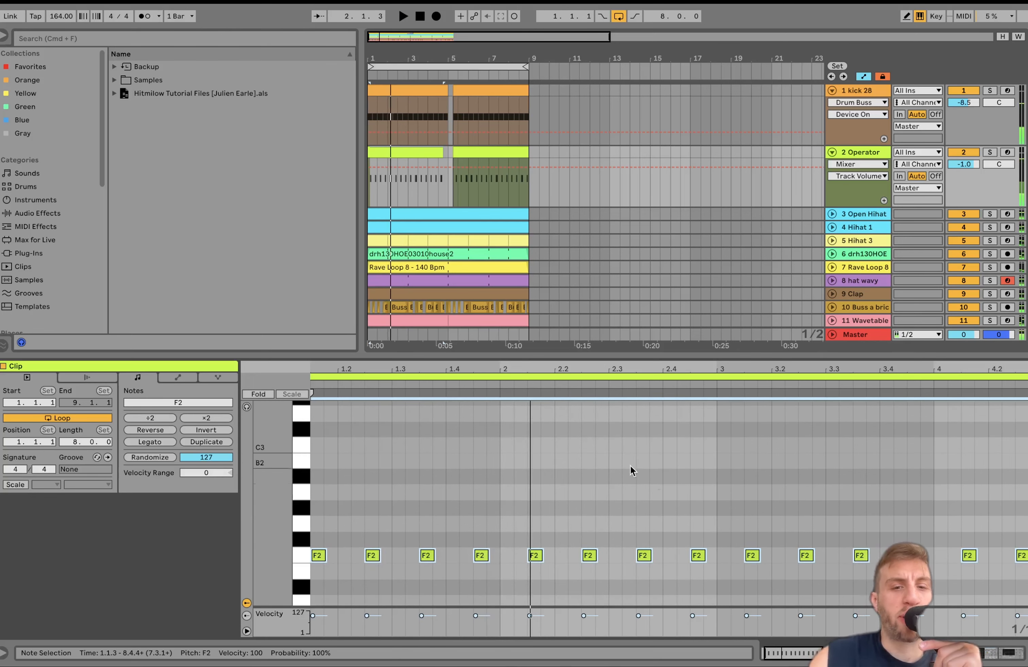
# - Delete the Auto Filter from the Operator track's device chain
pyautogui.click(869, 152)
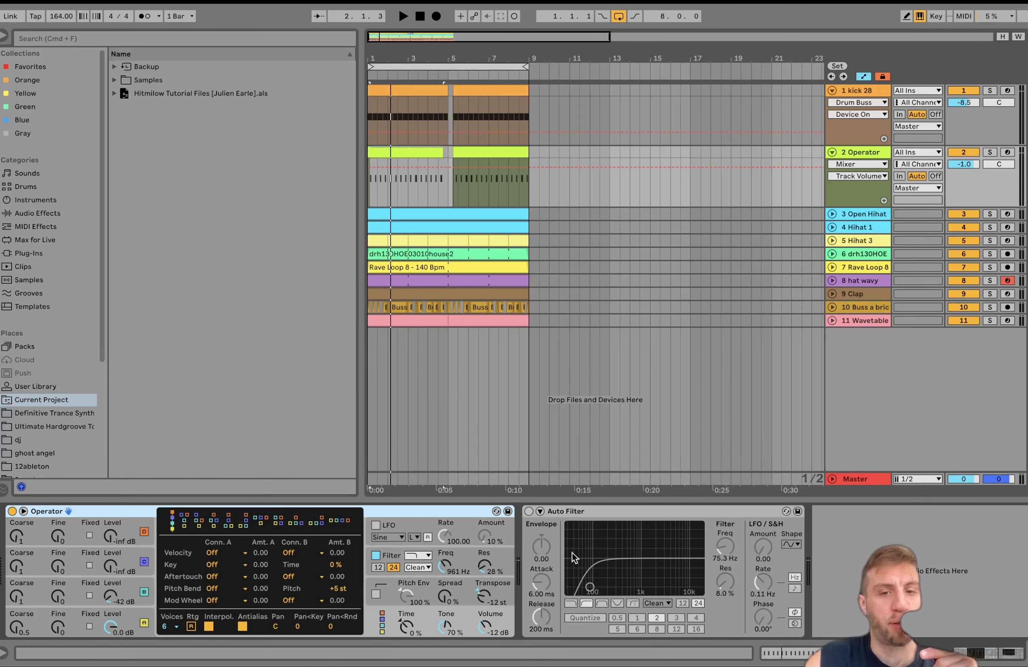
pyautogui.click(595, 511)
pyautogui.press('Delete')
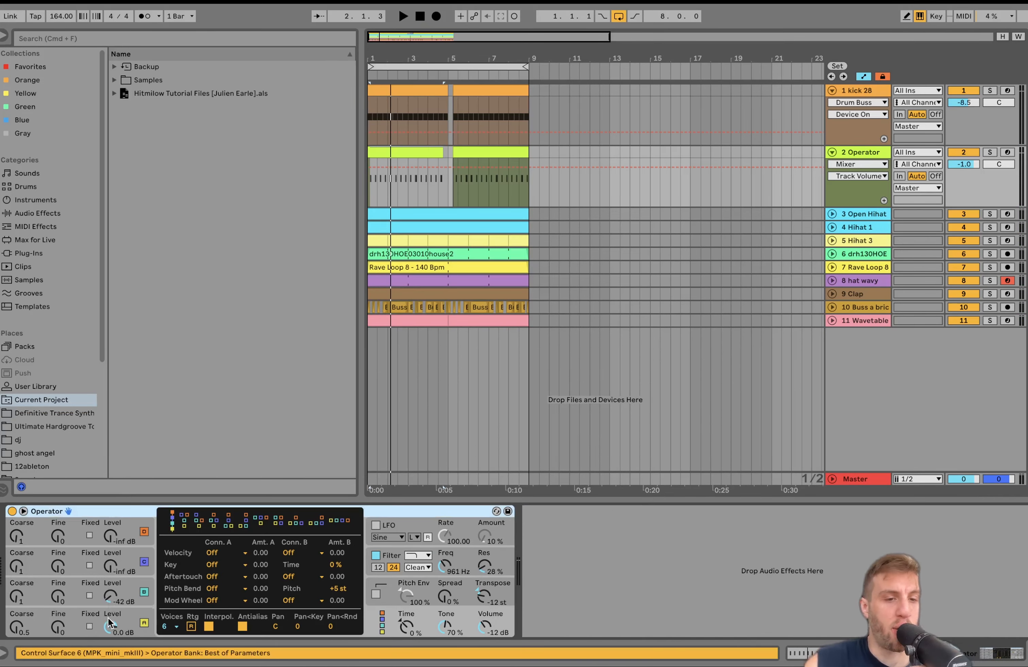
# - Examine Operator's oscillator A and B settings, and solo the track to hear oscillator B's level lowered to about -65 dB
pyautogui.click(133, 627)
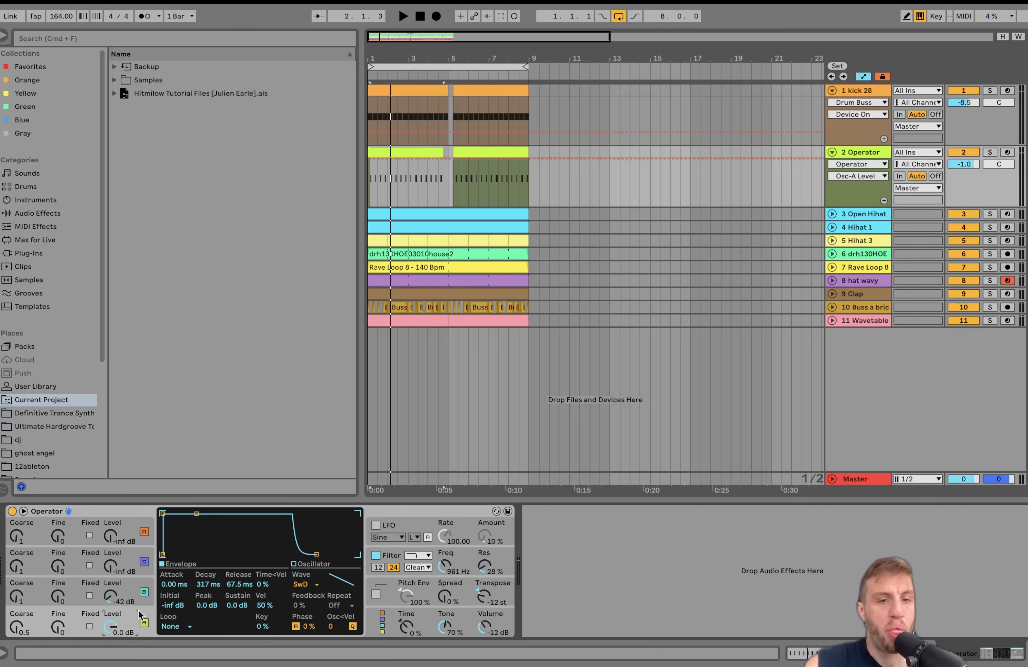
pyautogui.click(129, 596)
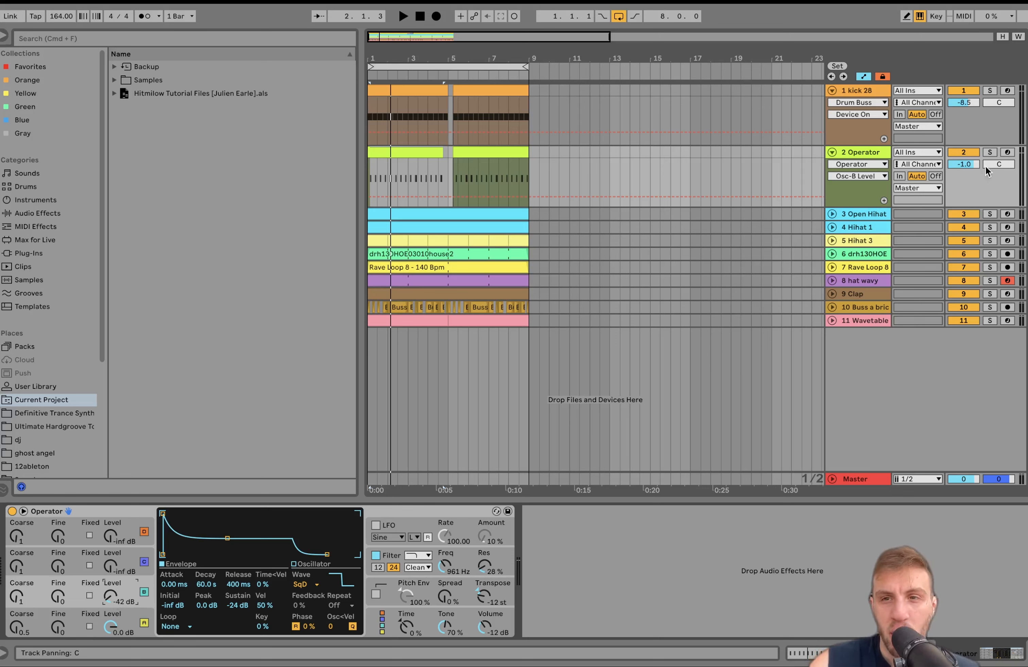
pyautogui.click(990, 152)
pyautogui.press('space')
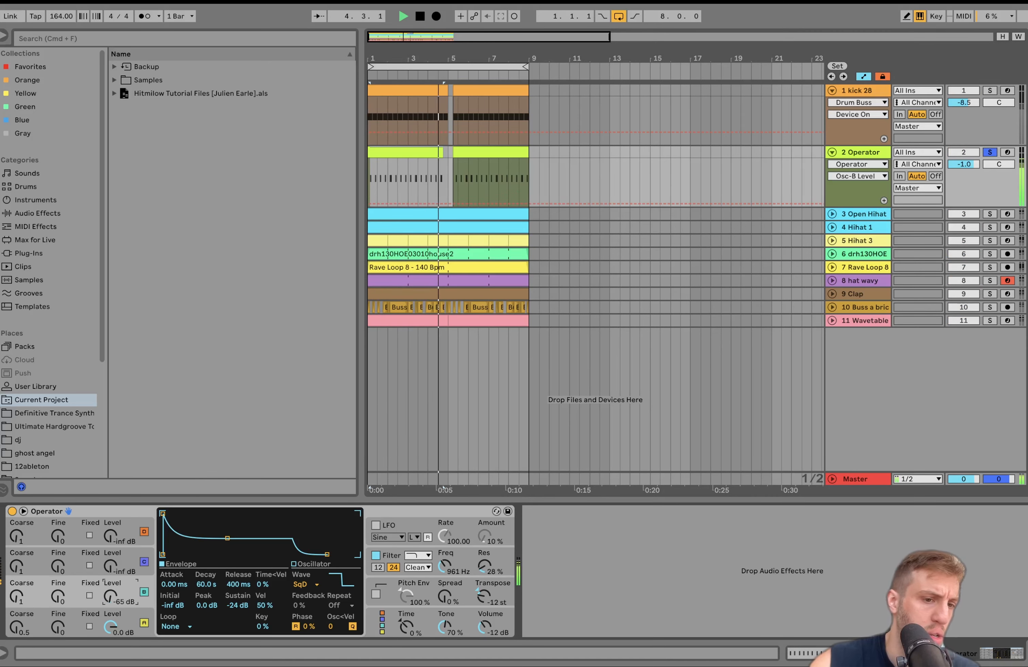
pyautogui.press('space')
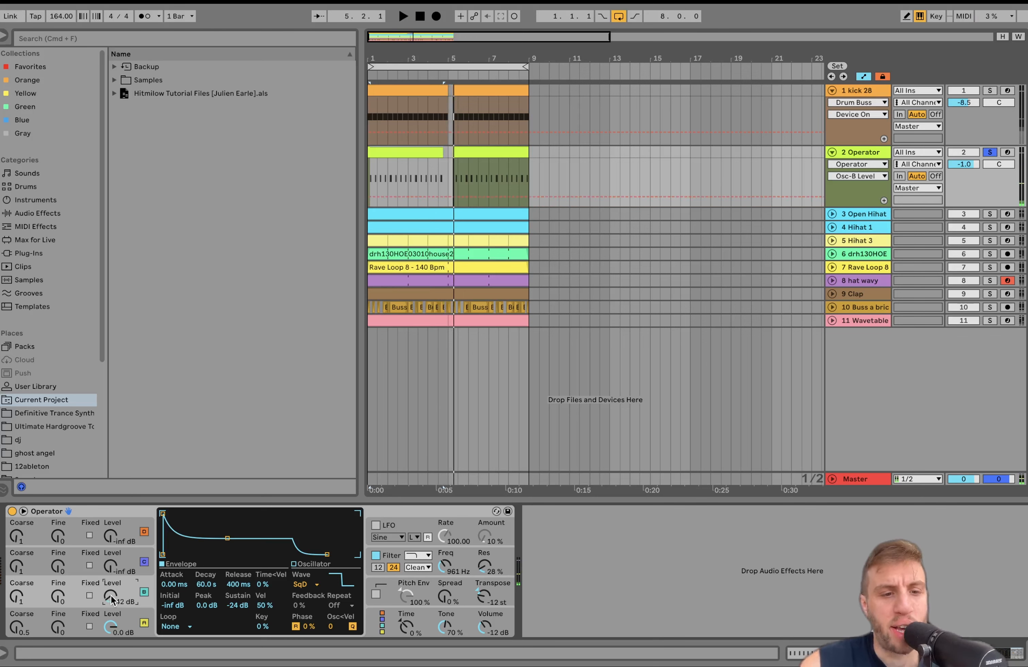
# - Replay the soloed Operator track, and try raising oscillator B's level to -38 dB during playback
pyautogui.press('space')
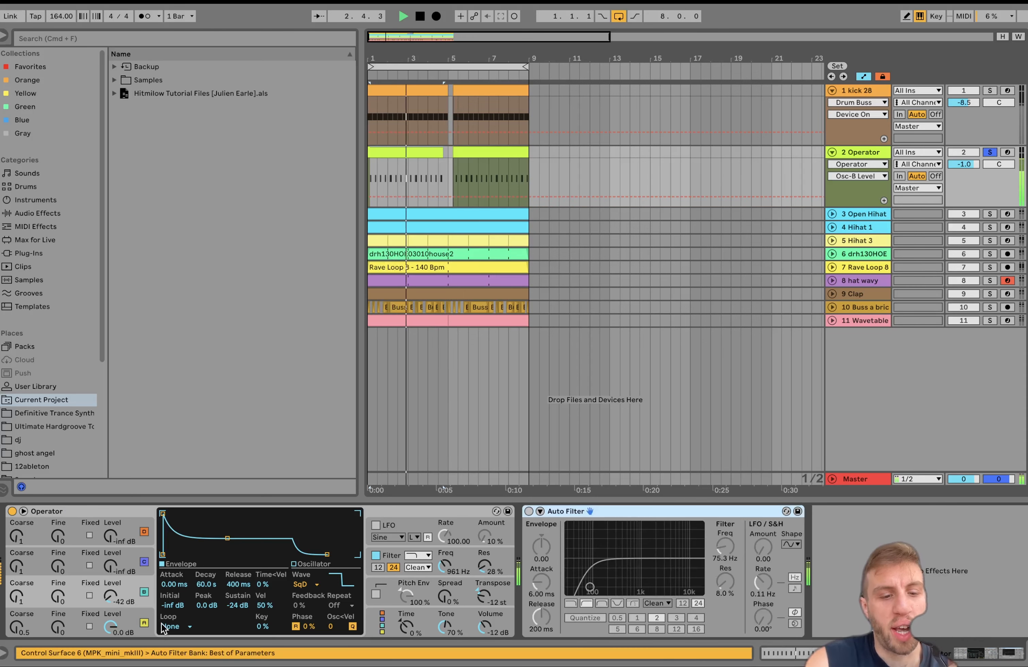
pyautogui.press('space')
pyautogui.moveTo(113, 595); pyautogui.dragTo(114, 589)
pyautogui.press('space')
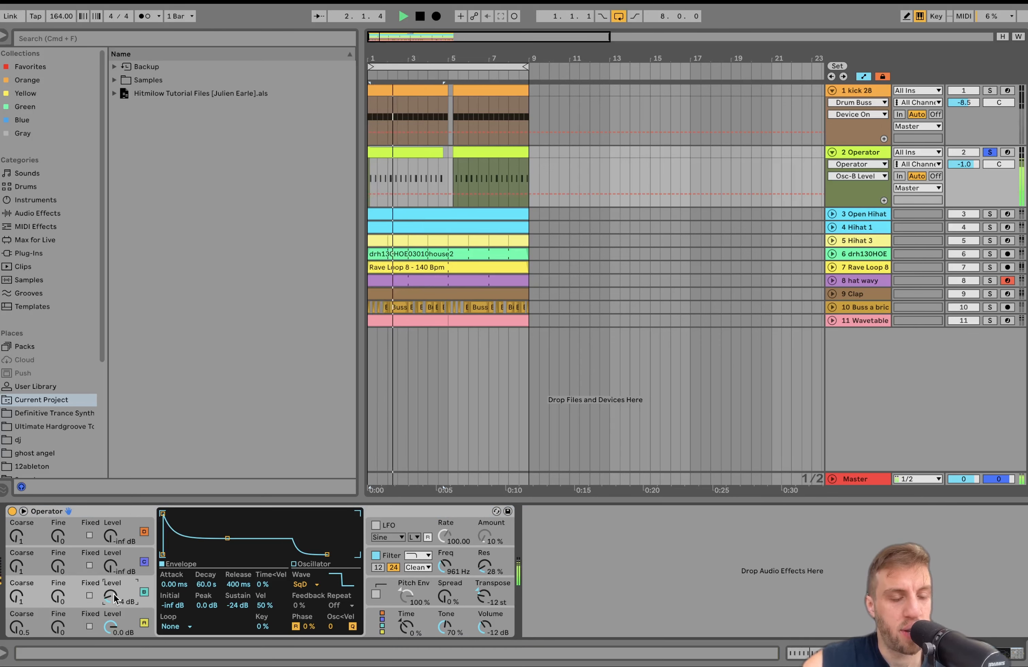
pyautogui.press('space')
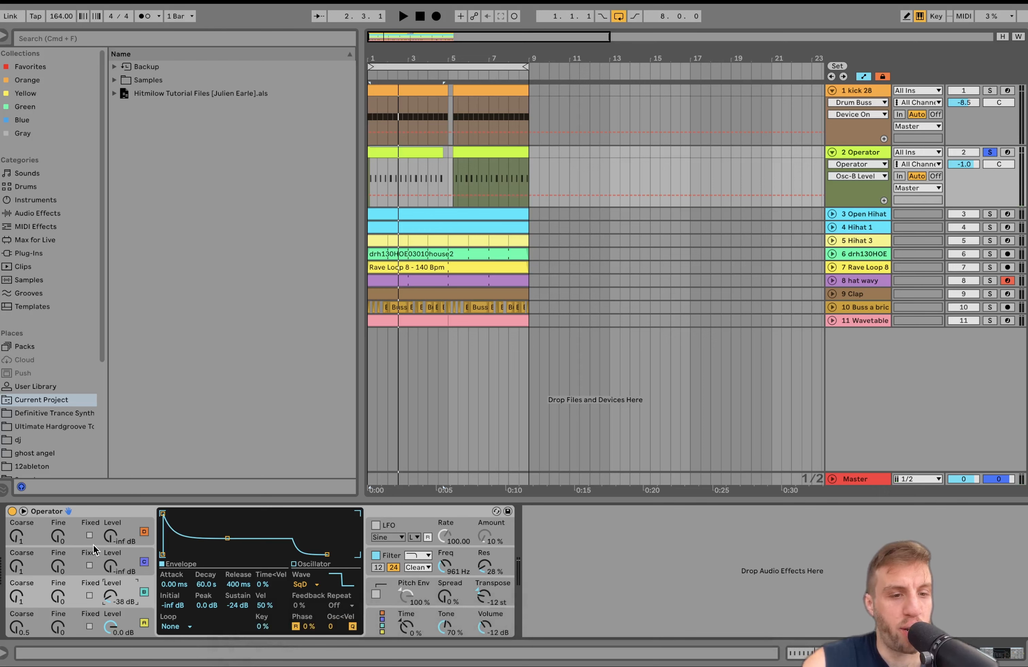
# - Show Operator's filter frequency envelope and play the soloed track to examine the filter's effect
pyautogui.click(465, 566)
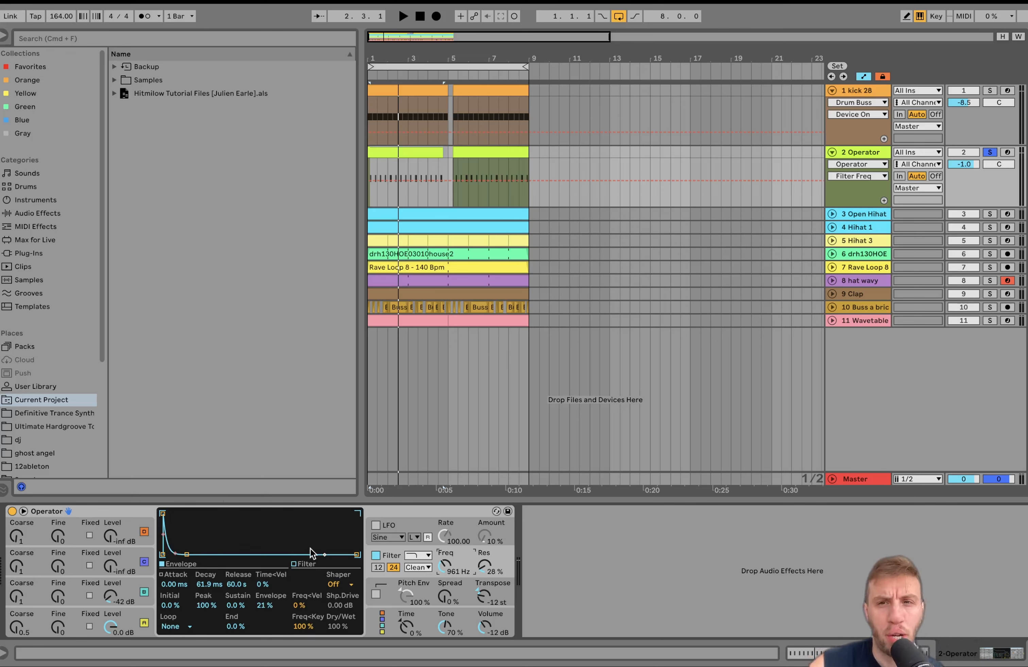
pyautogui.press('space')
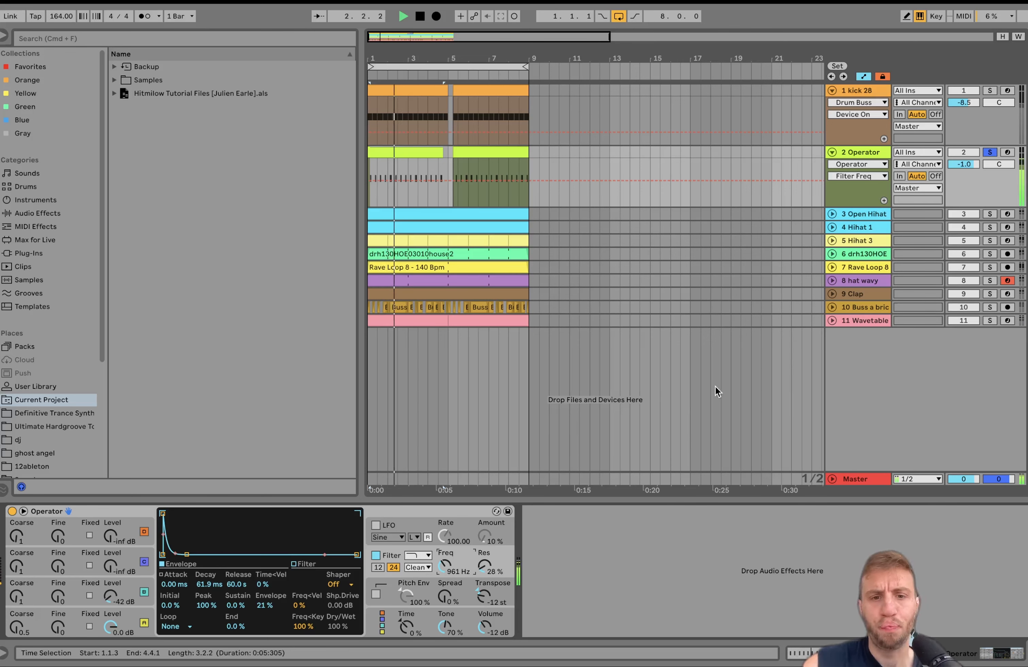
pyautogui.press('space')
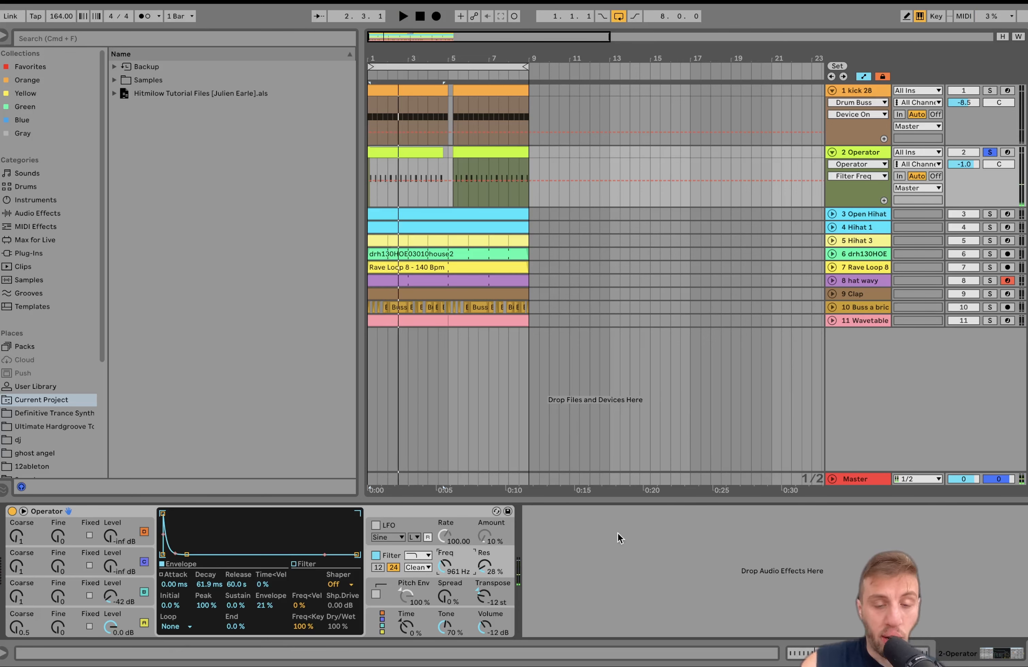
# - Try Operator's filter resonance at about 6% during playback, and bring it back up to 28%
pyautogui.click(485, 566)
pyautogui.press('space')
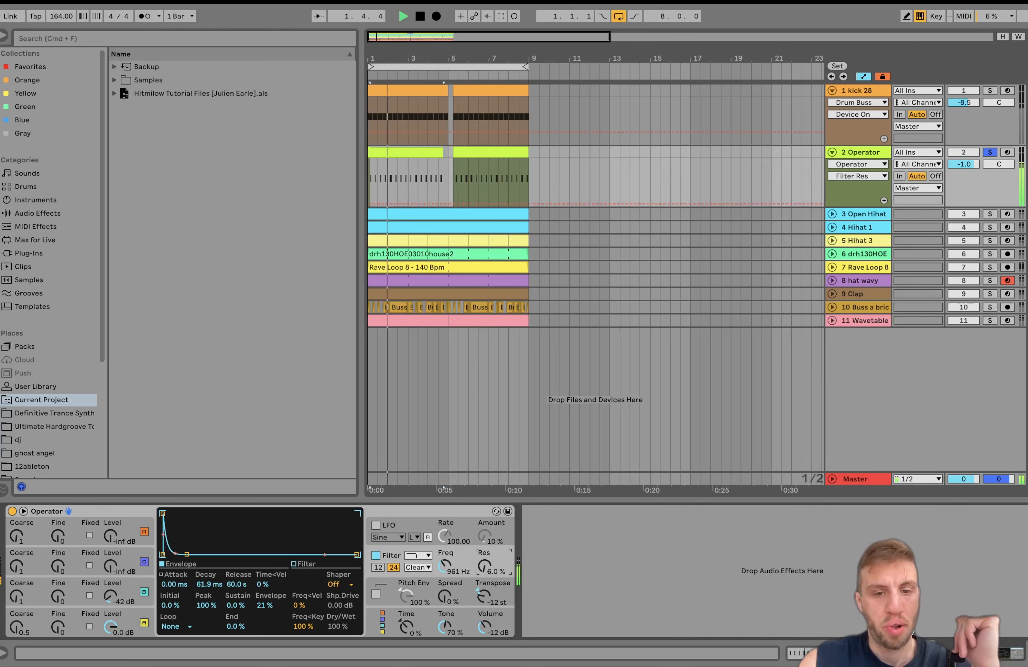
pyautogui.moveTo(484, 567); pyautogui.dragTo(485, 548)
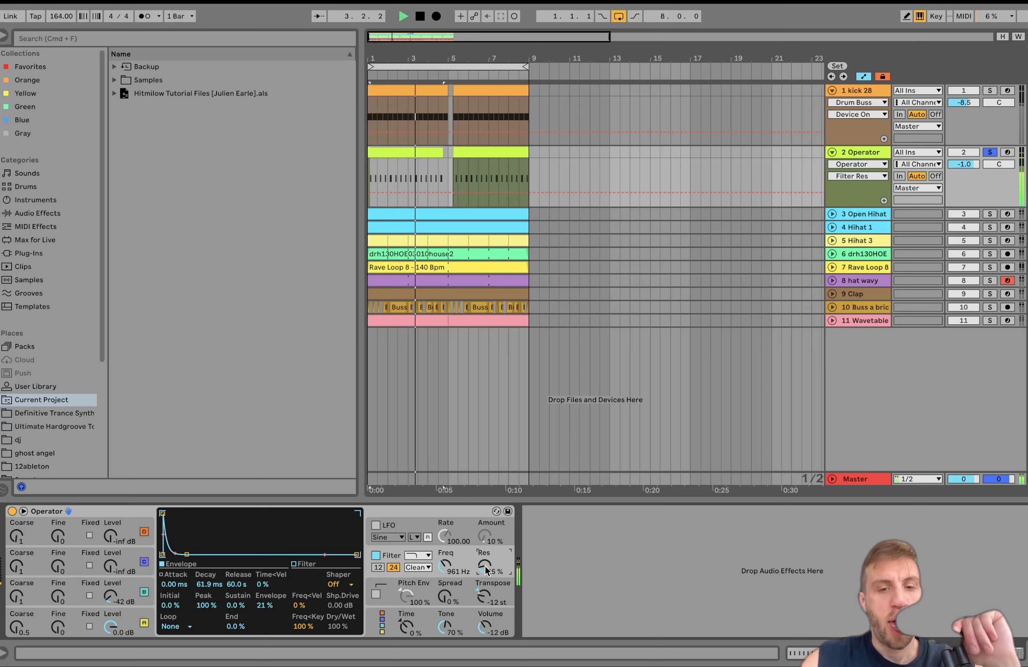
pyautogui.press('space')
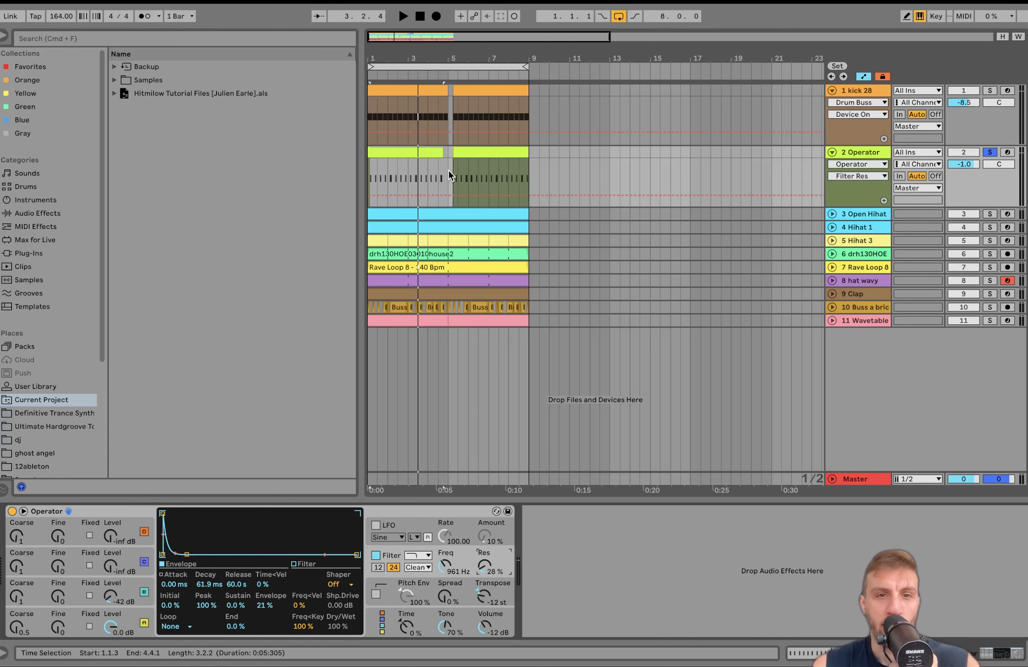
# - Unsolo the Operator track and play the full mix from 4.3.1 to examine the bass gap before the second four bars
pyautogui.scroll(5, 448, 170)
pyautogui.click(403, 175)
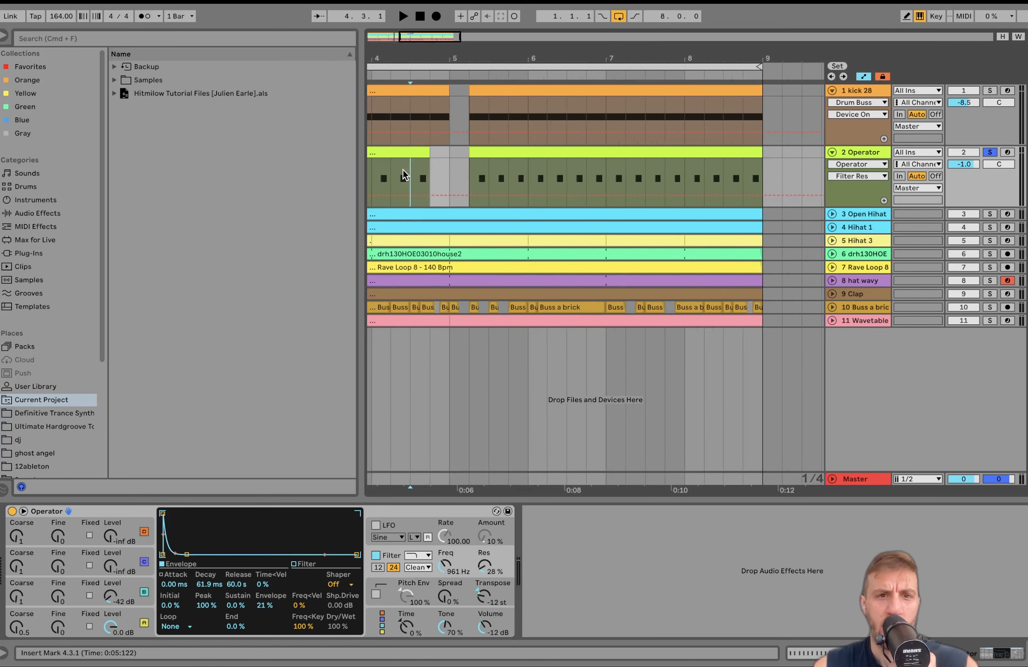
pyautogui.click(992, 150)
pyautogui.press('space')
pyautogui.scroll(-5, 468, 232)
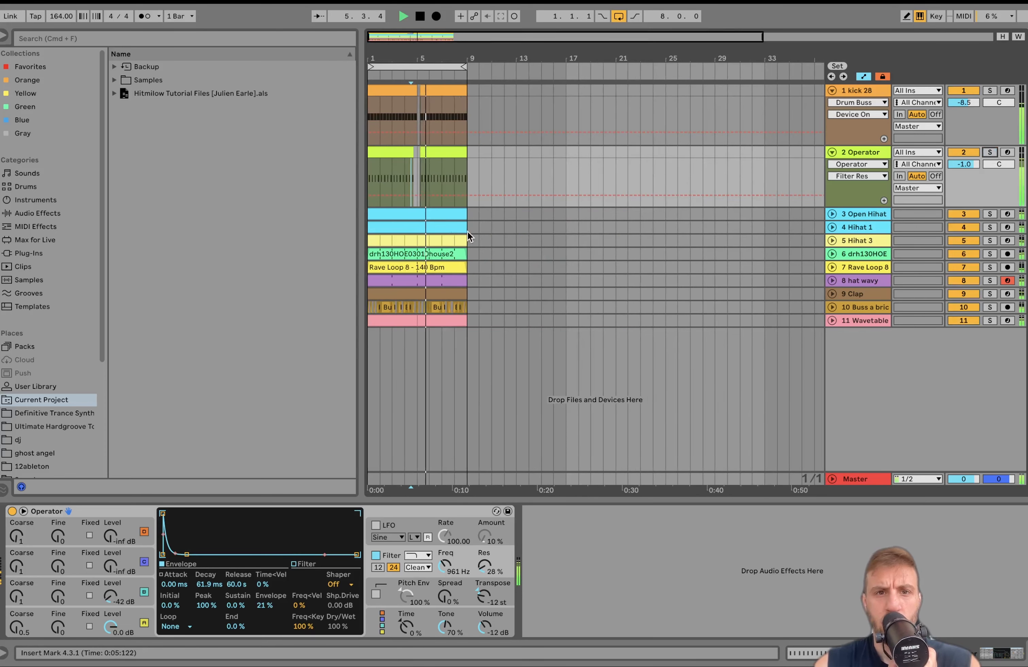
pyautogui.press('space')
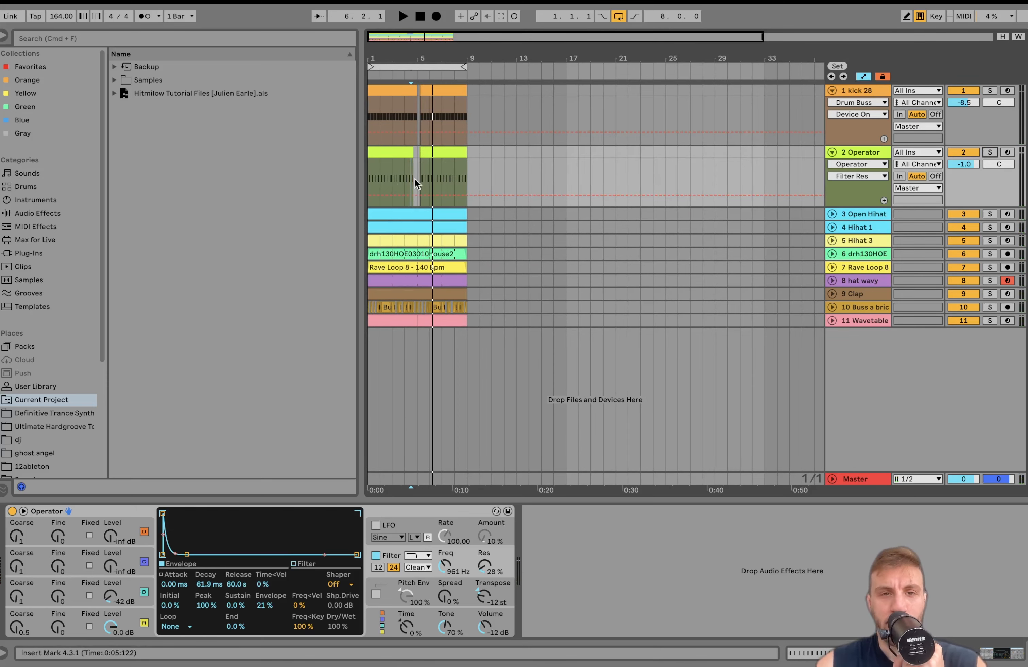
# - Solo the Open Hihat and Hihat 1 tracks together, play them, and unfold both tracks to examine their patterns
pyautogui.click(404, 214)
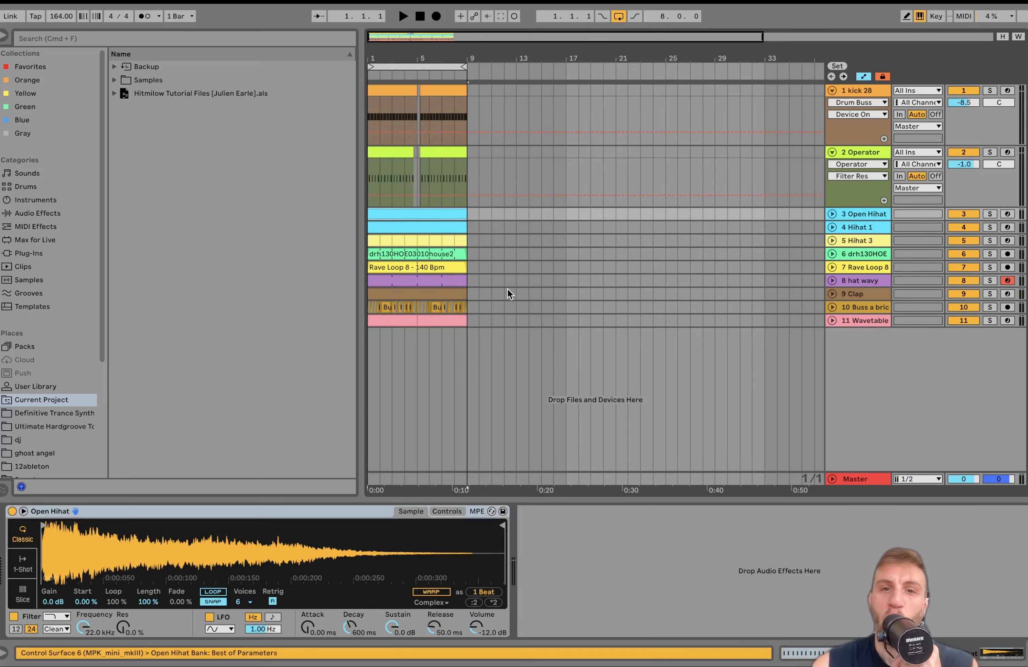
pyautogui.click(989, 214)
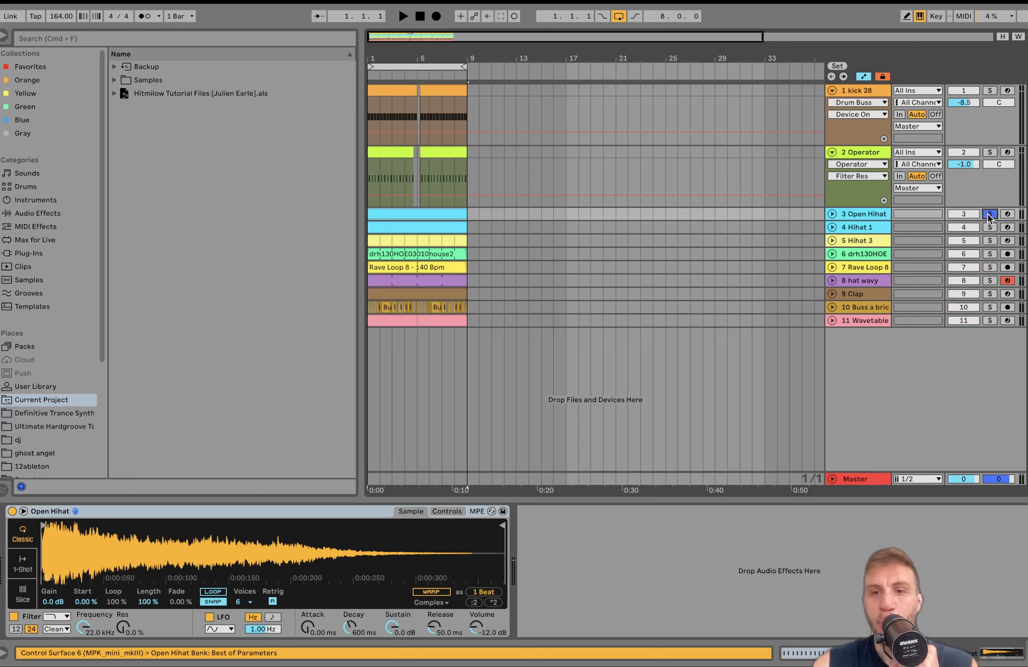
pyautogui.keyDown('super'); pyautogui.click(990, 227); pyautogui.keyUp('super')
pyautogui.press('space')
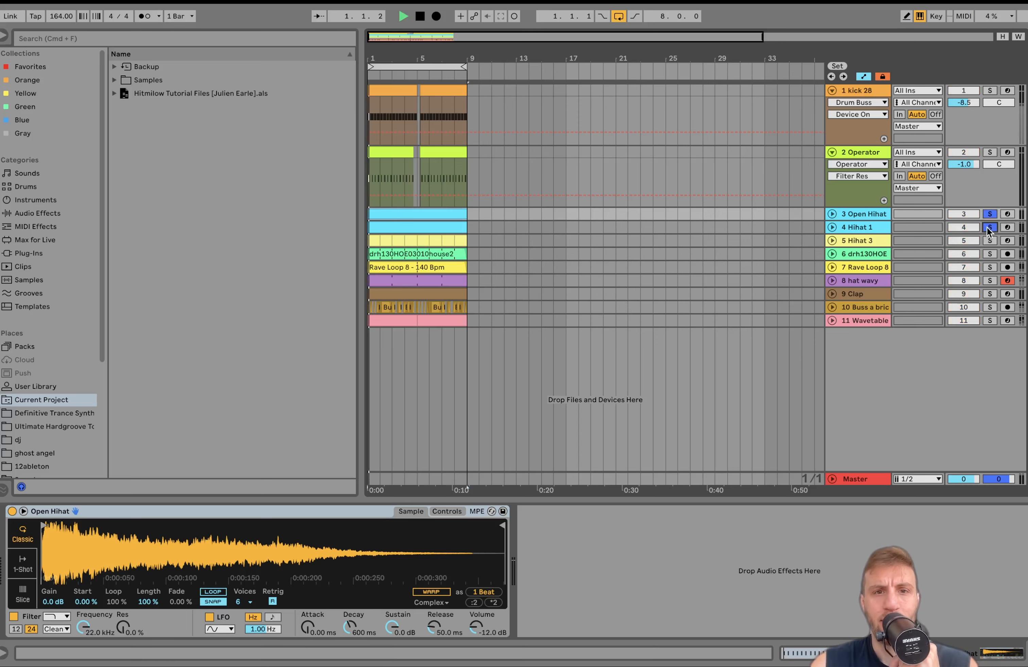
pyautogui.click(832, 226)
pyautogui.click(832, 214)
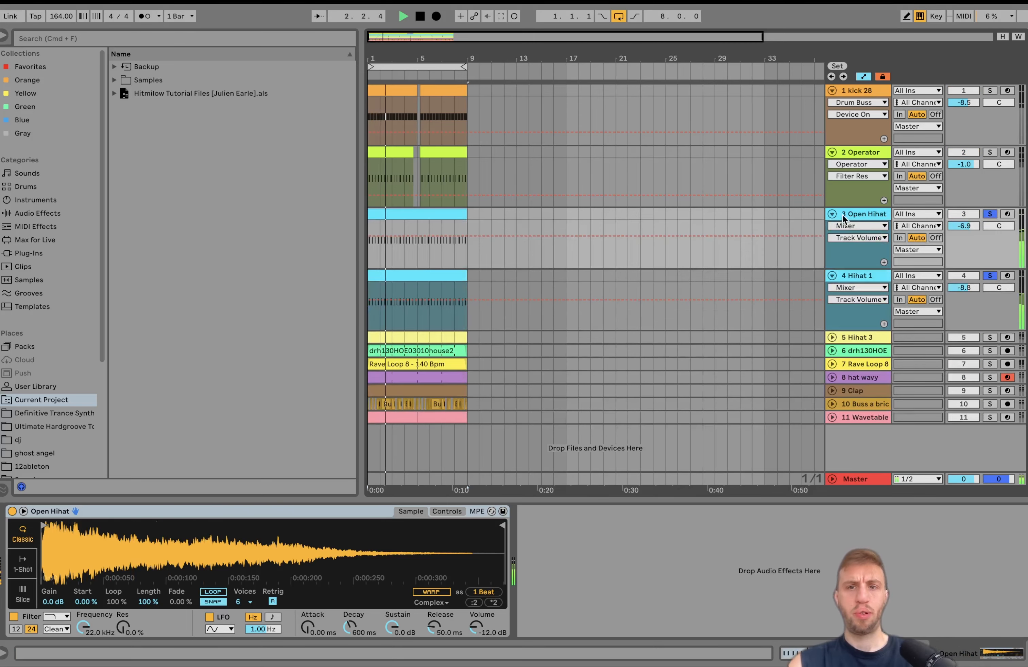
pyautogui.press('space')
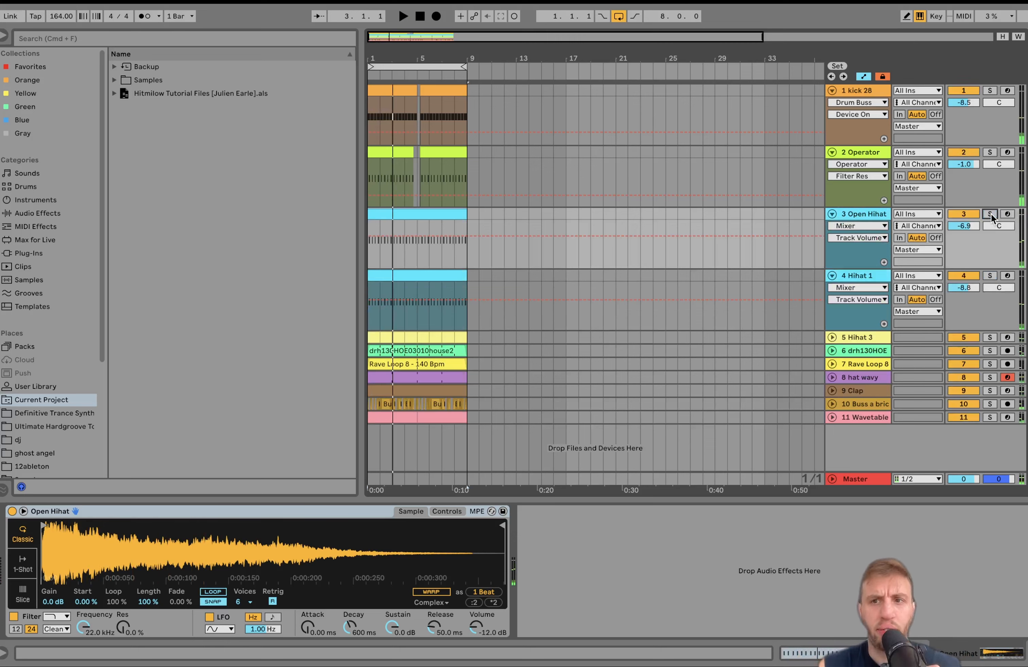
# - Audition Open Hihat and Hihat 1 soloed one after the other, and display Hihat 1's sample waveform
pyautogui.click(990, 214)
pyautogui.press('space')
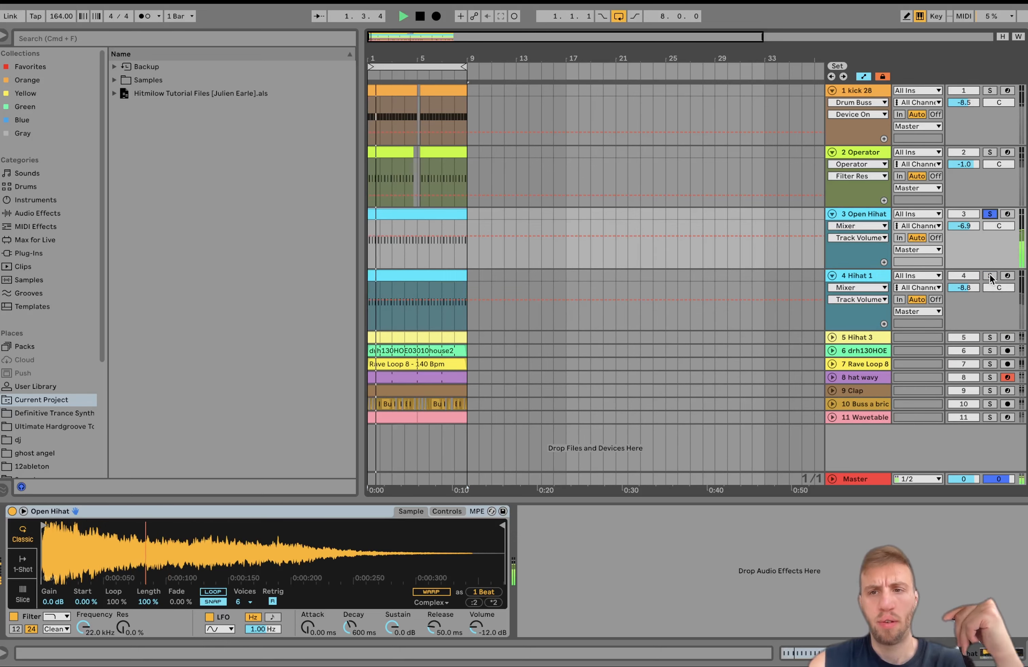
pyautogui.click(989, 275)
pyautogui.click(857, 276)
pyautogui.press('space')
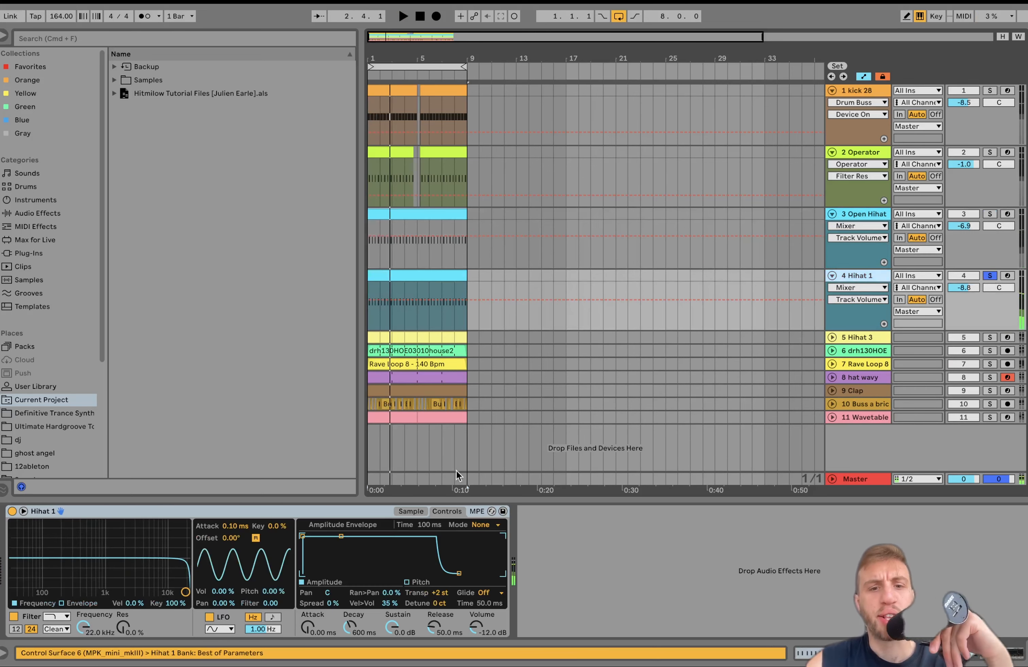
pyautogui.click(411, 512)
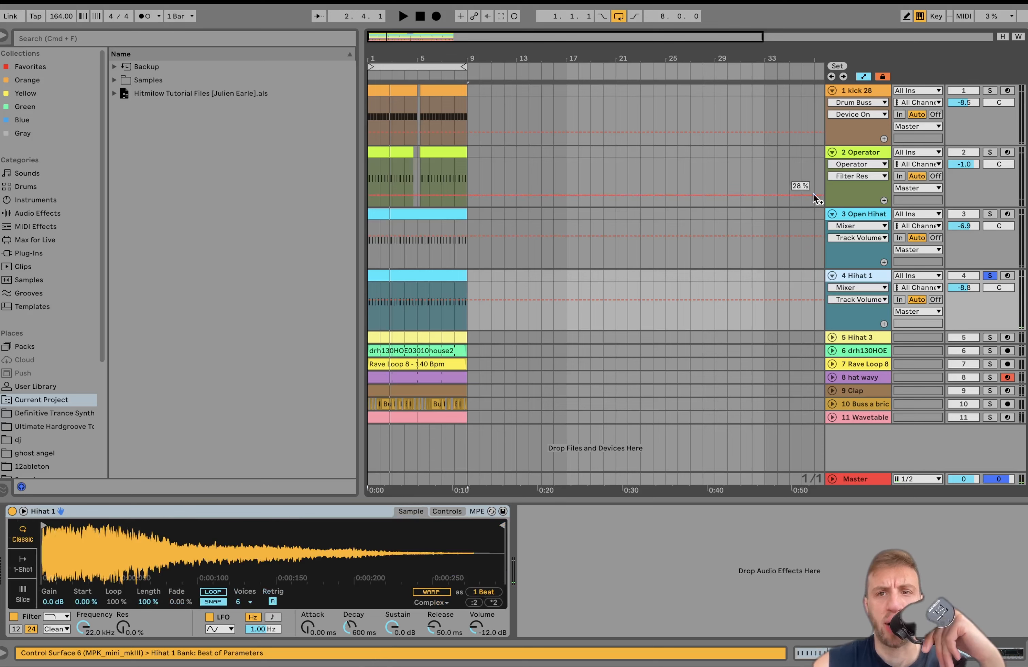
# - Show Open Hihat's sample and play it soloed, add Hihat 1 to the solo, and clear both solos when playback is stopped
pyautogui.click(842, 214)
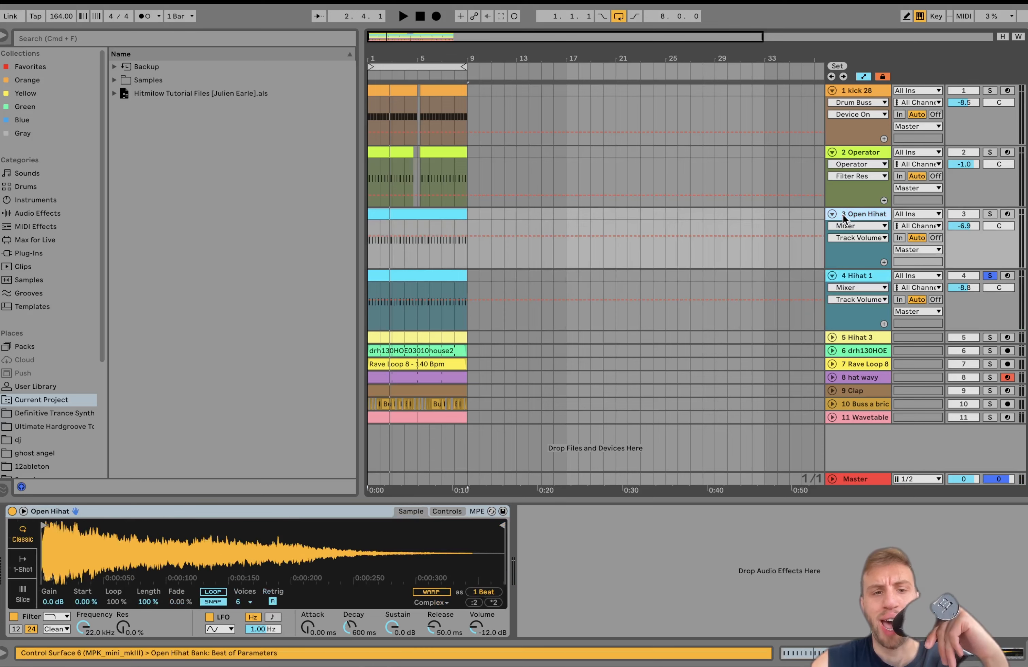
pyautogui.click(989, 214)
pyautogui.press('space')
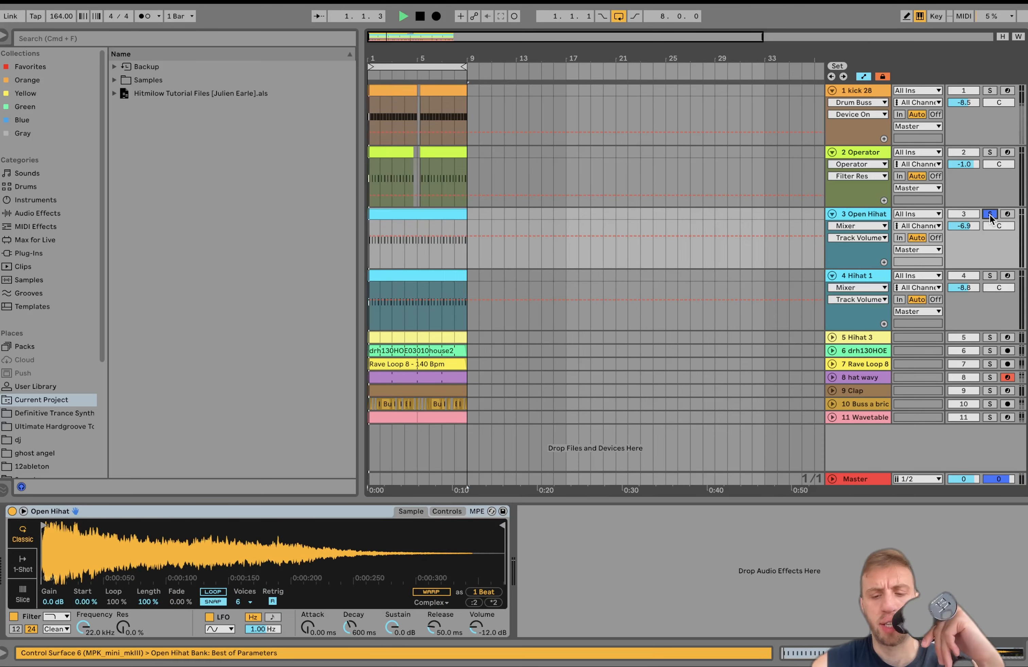
pyautogui.keyDown('super'); pyautogui.click(990, 274); pyautogui.keyUp('super')
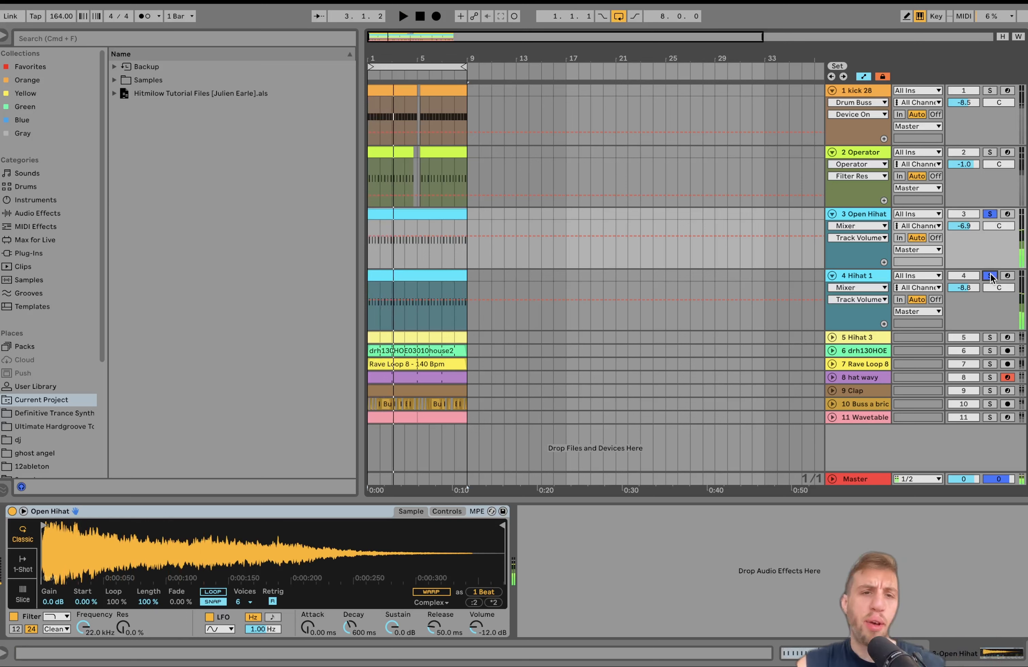
pyautogui.click(990, 273)
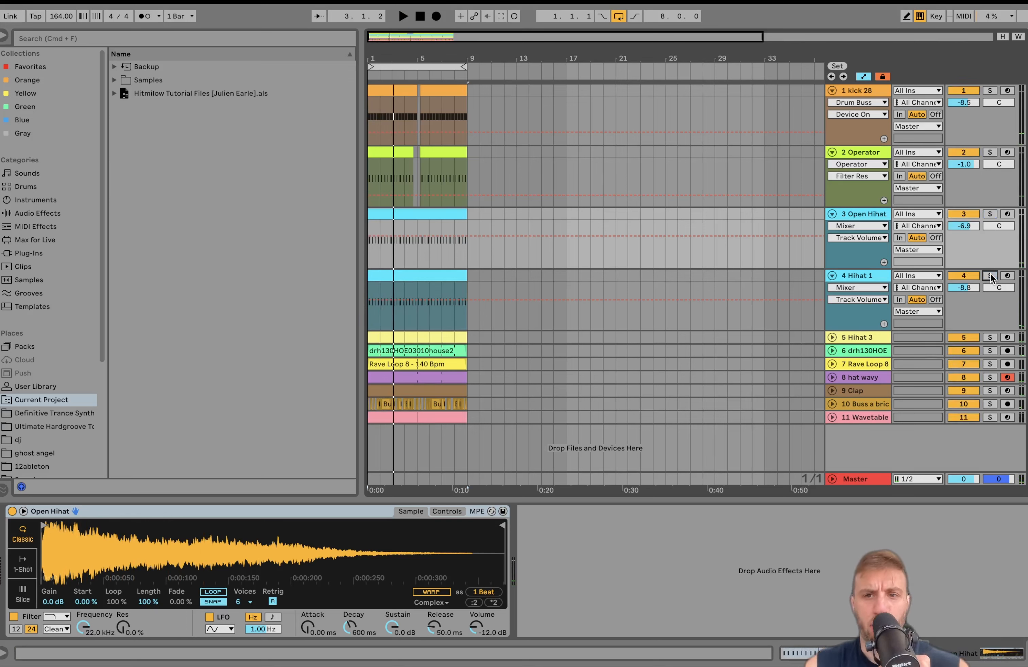
# - Play the full mix, mute and reactivate Hihat 1 to compare the groove, and show Hihat 1's sample before stopping playback
pyautogui.press('space')
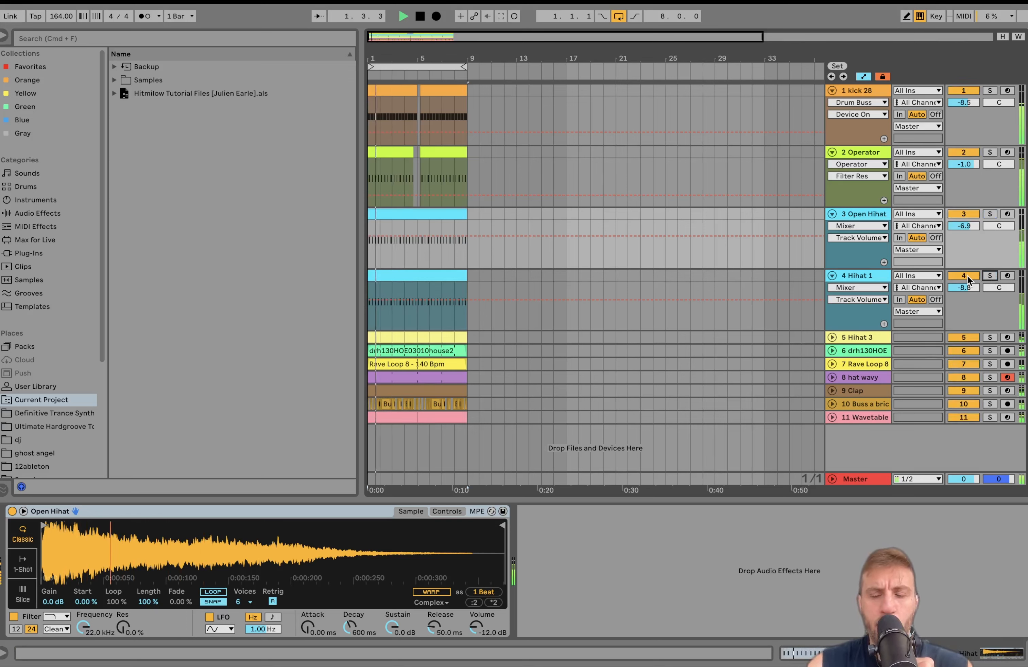
pyautogui.click(966, 276)
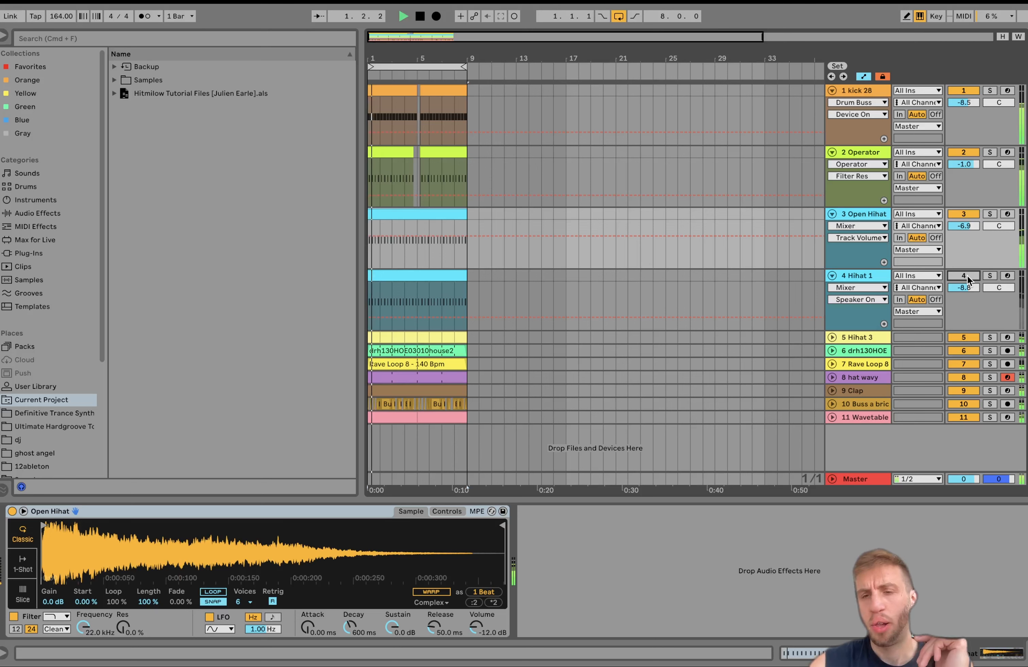
pyautogui.click(966, 275)
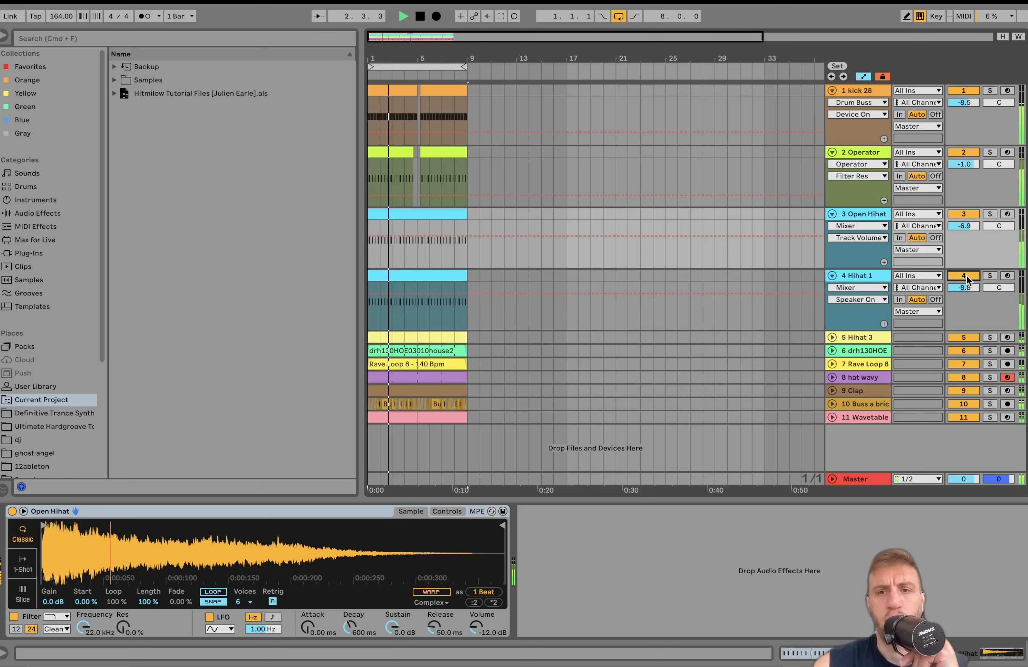
pyautogui.click(875, 276)
pyautogui.press('space')
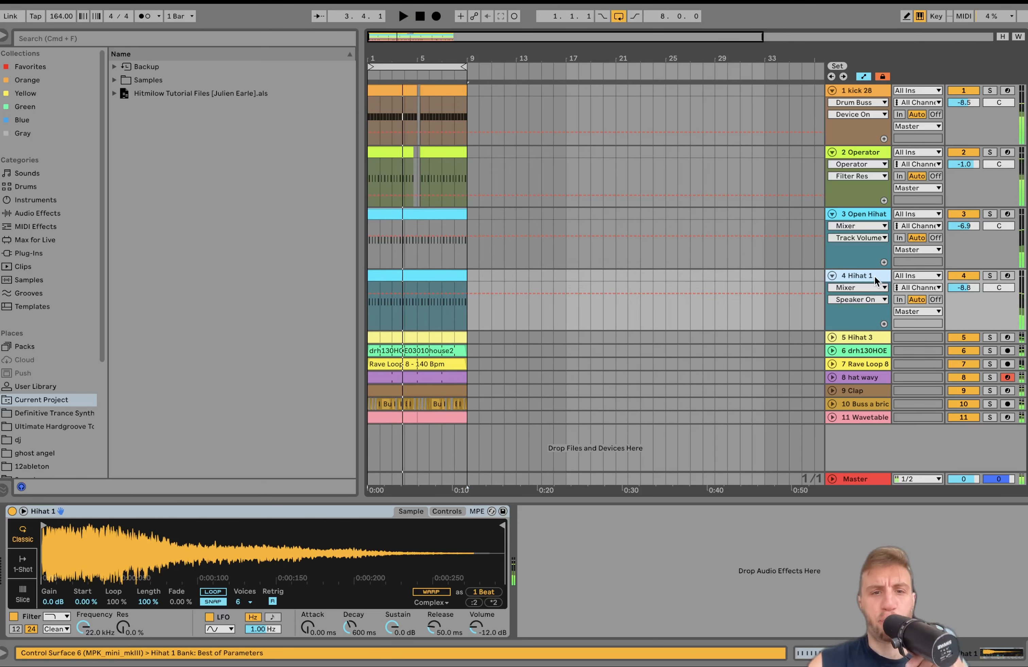
# - Solo and unfold Hihat 3, play it, and switch off its Auto Pan to hear the dry pattern
pyautogui.click(859, 338)
pyautogui.click(988, 337)
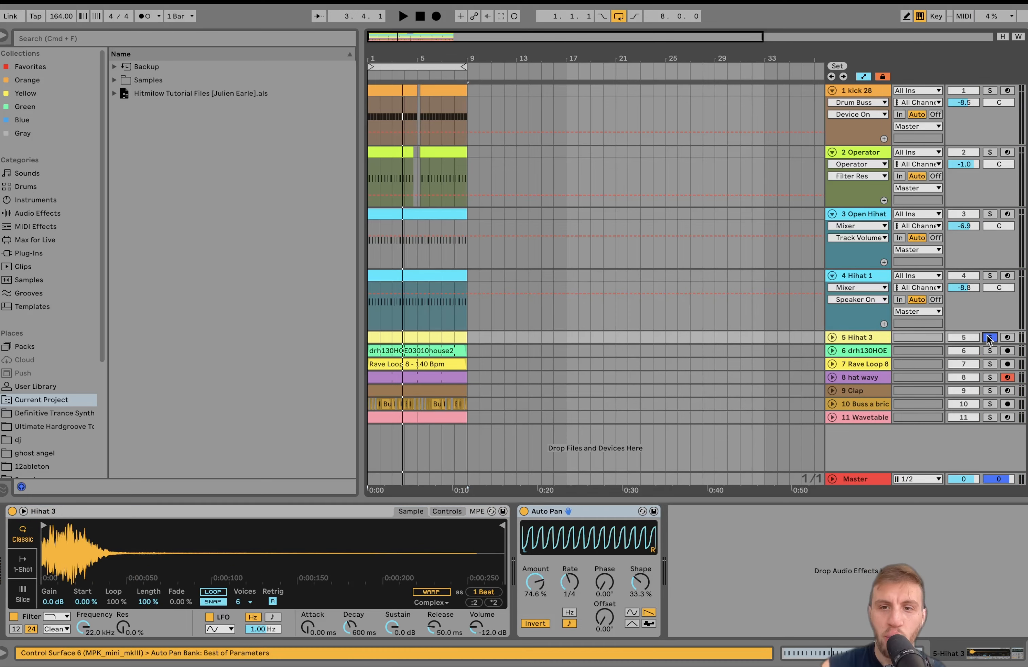
pyautogui.click(832, 337)
pyautogui.press('space')
pyautogui.click(523, 512)
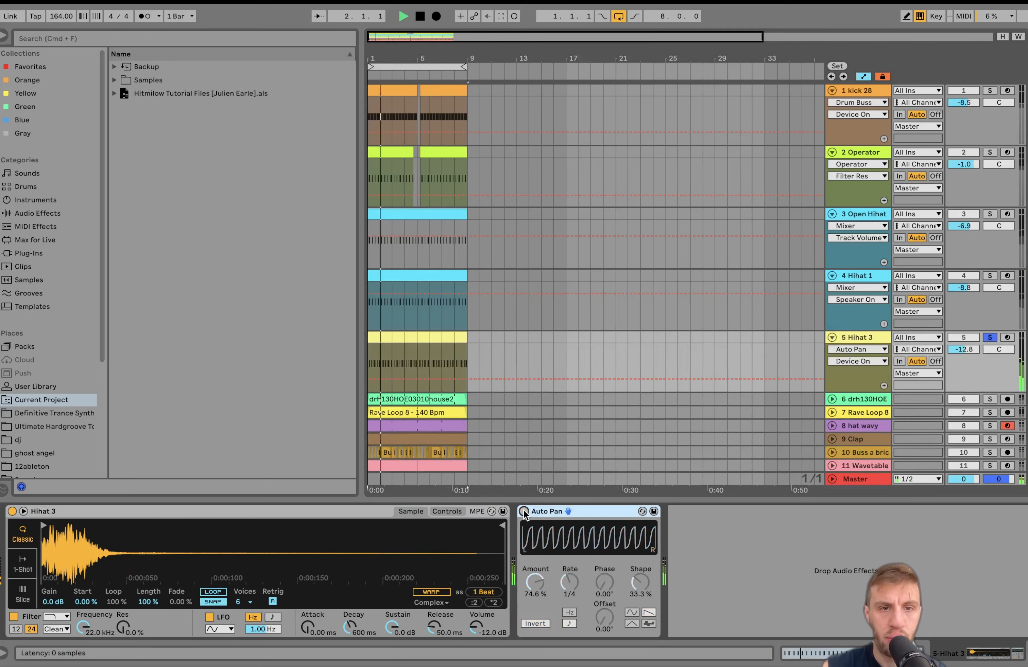
# - Audition Hihat 1 soloed together with Hihat 3, stop playback, and clear the solos
pyautogui.click(991, 276)
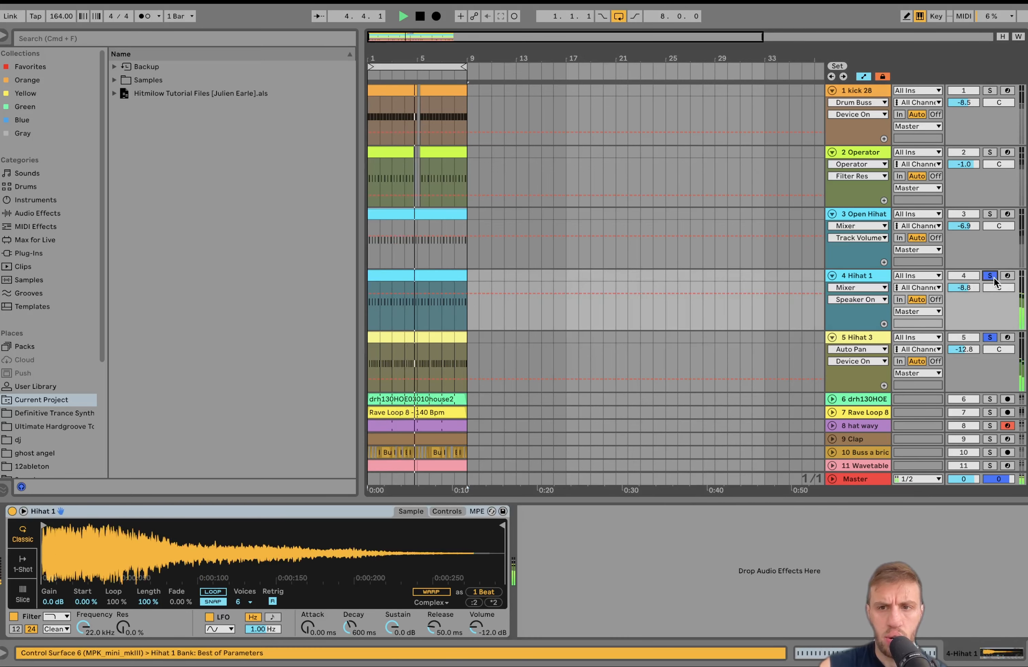
pyautogui.press('space')
pyautogui.click(990, 276)
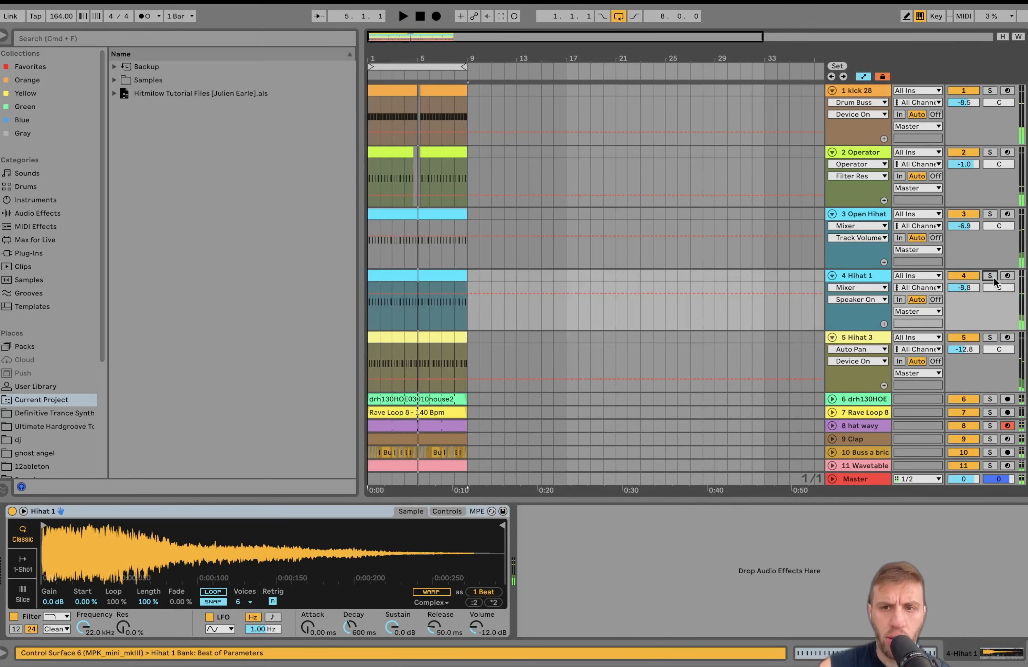
# - Play Hihat 3 soloed, switch its Auto Pan back on, and audition it together with the kick
pyautogui.click(870, 337)
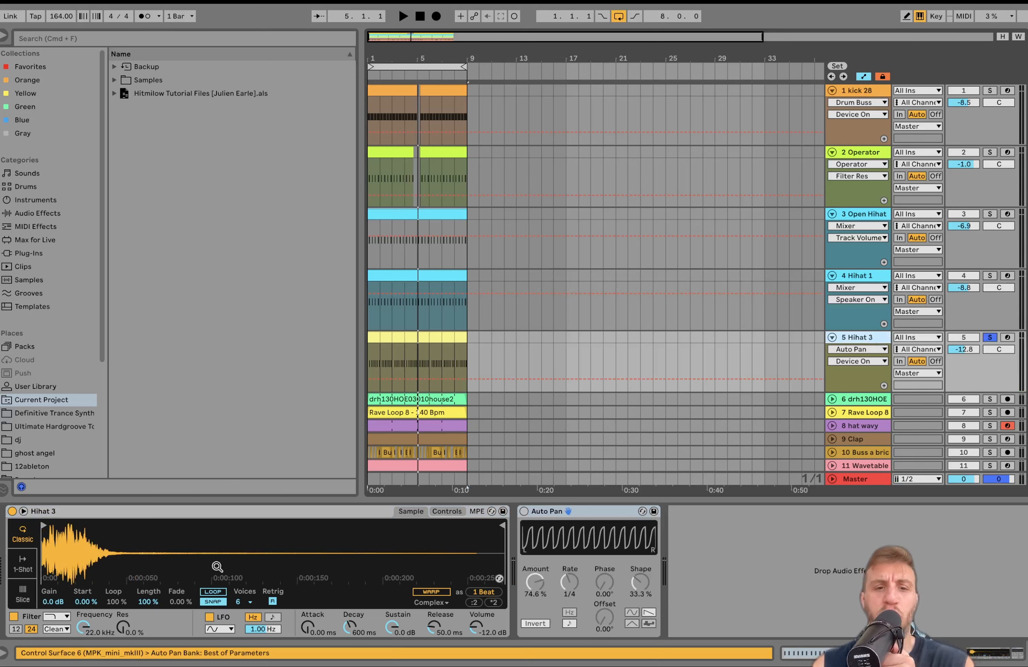
pyautogui.press('space')
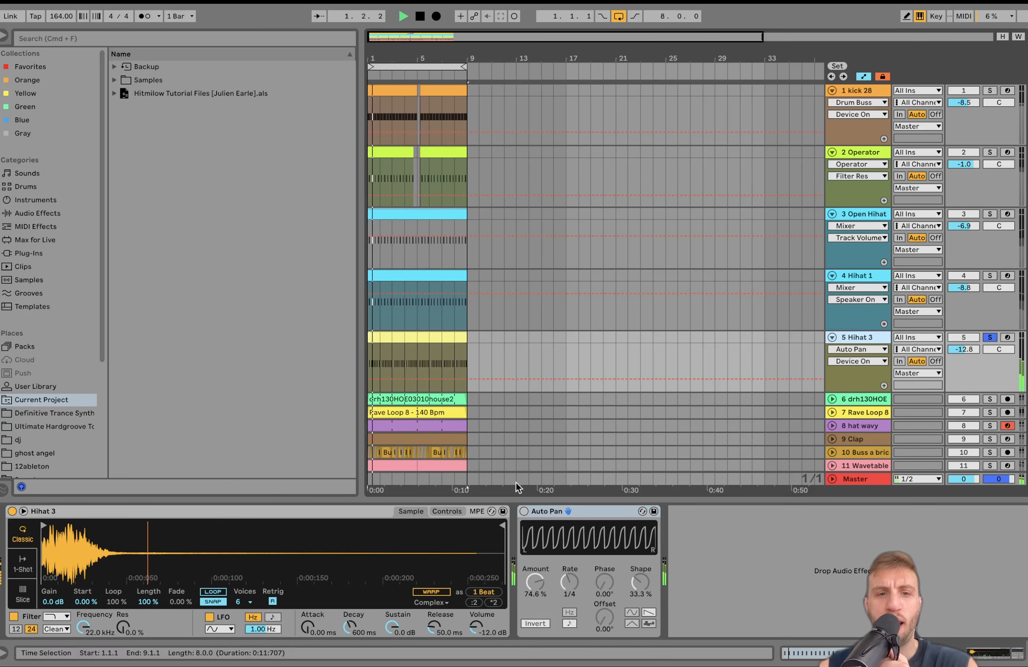
pyautogui.click(524, 511)
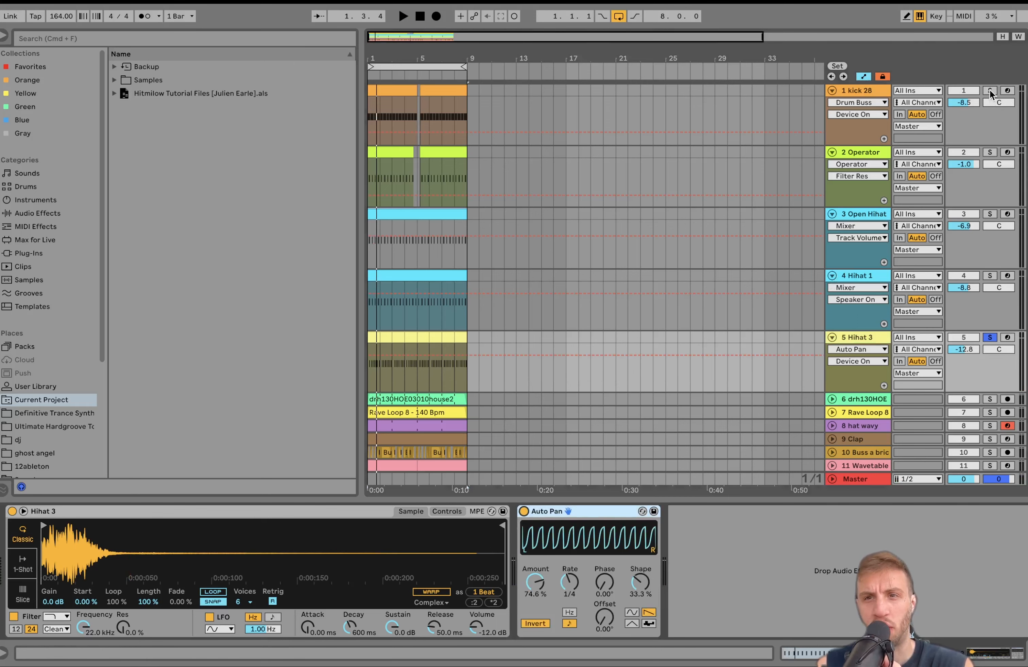
pyautogui.press('space')
pyautogui.scroll(-1, 947, 311)
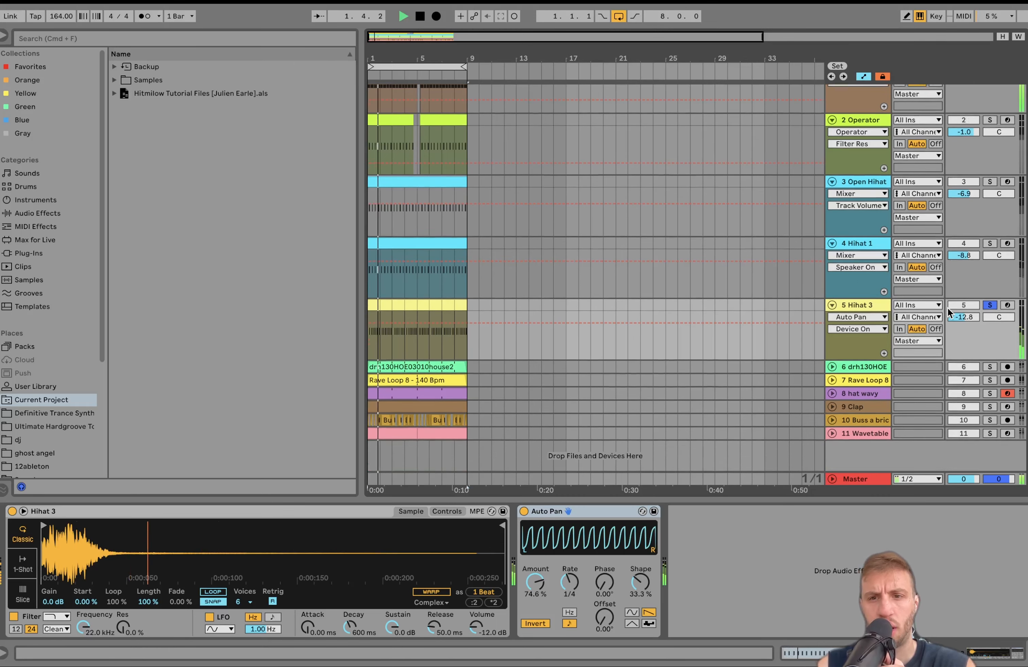
pyautogui.press('space')
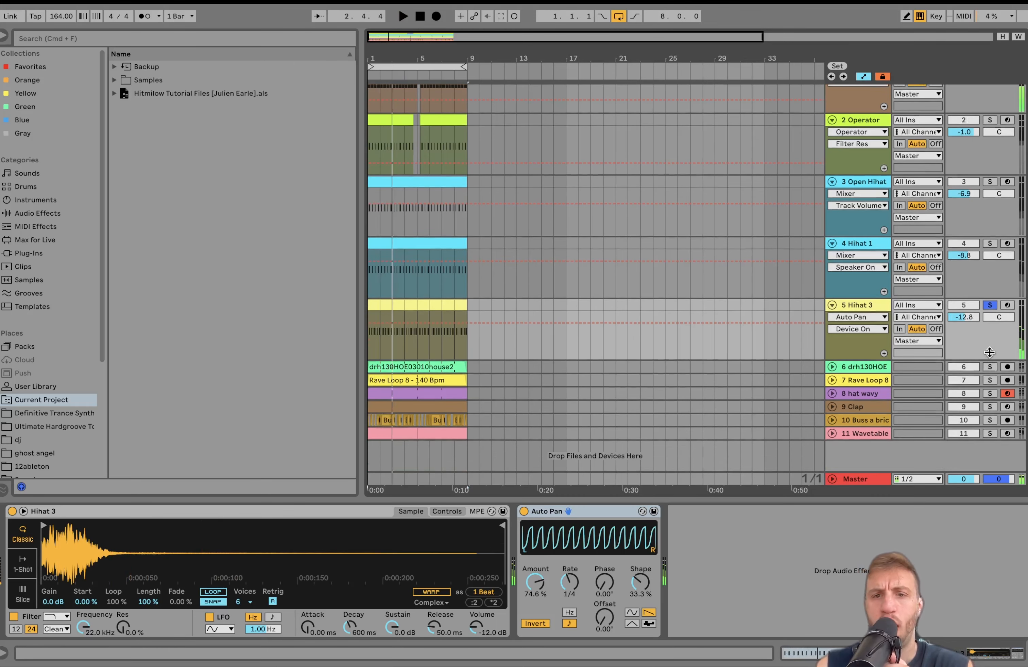
# - Audition the drh130HOE loop and Rave Loop 8 soloed one after the other, and unfold the Rave Loop 8 track
pyautogui.click(989, 367)
pyautogui.click(875, 367)
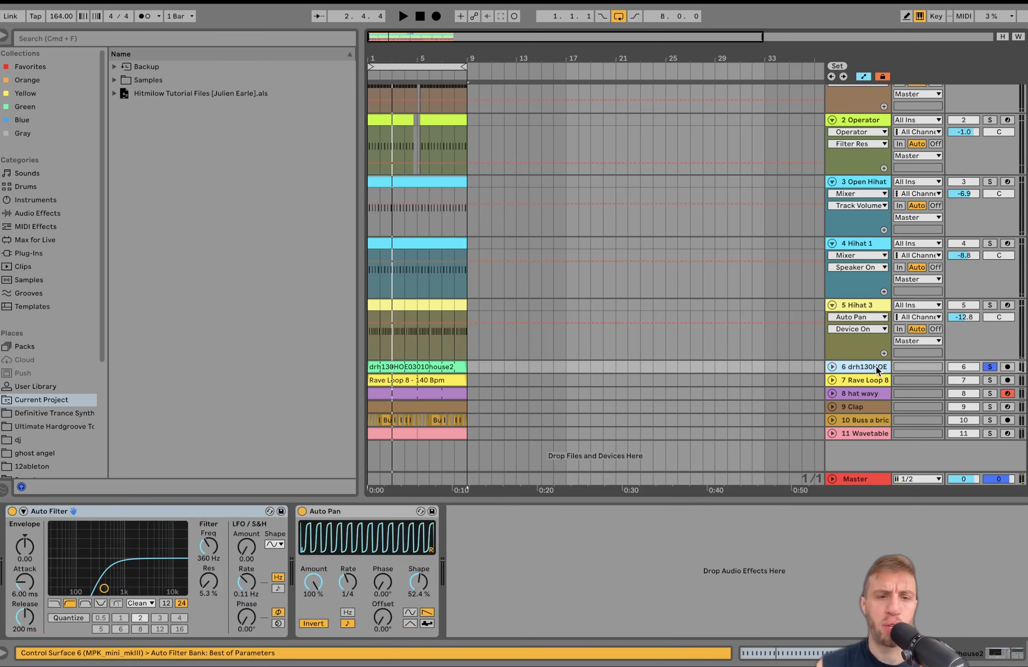
pyautogui.press('space')
pyautogui.click(989, 379)
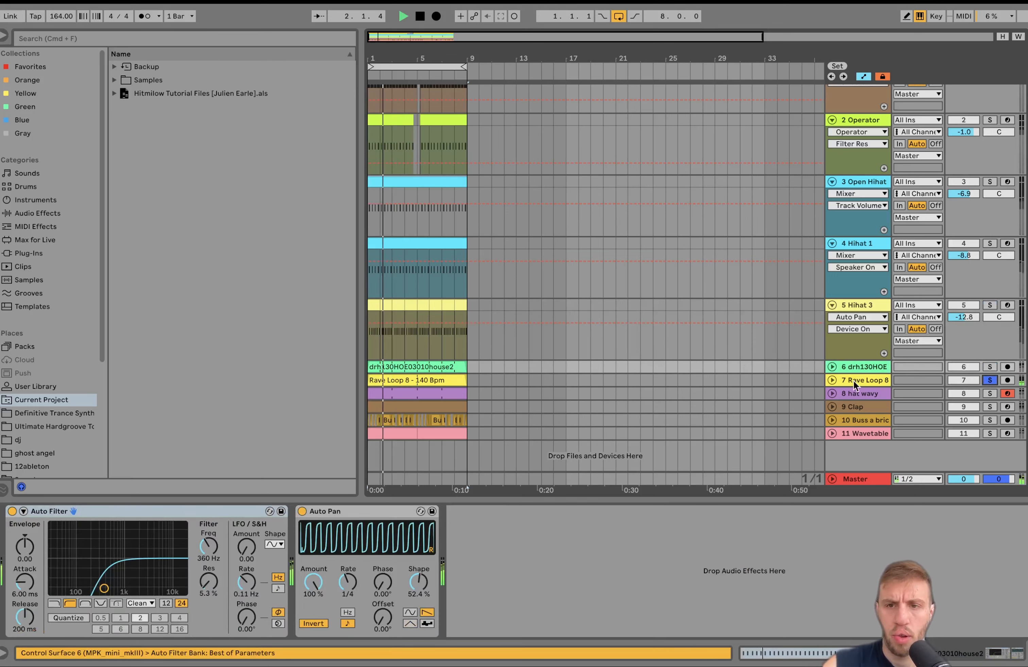
pyautogui.click(842, 380)
pyautogui.click(832, 380)
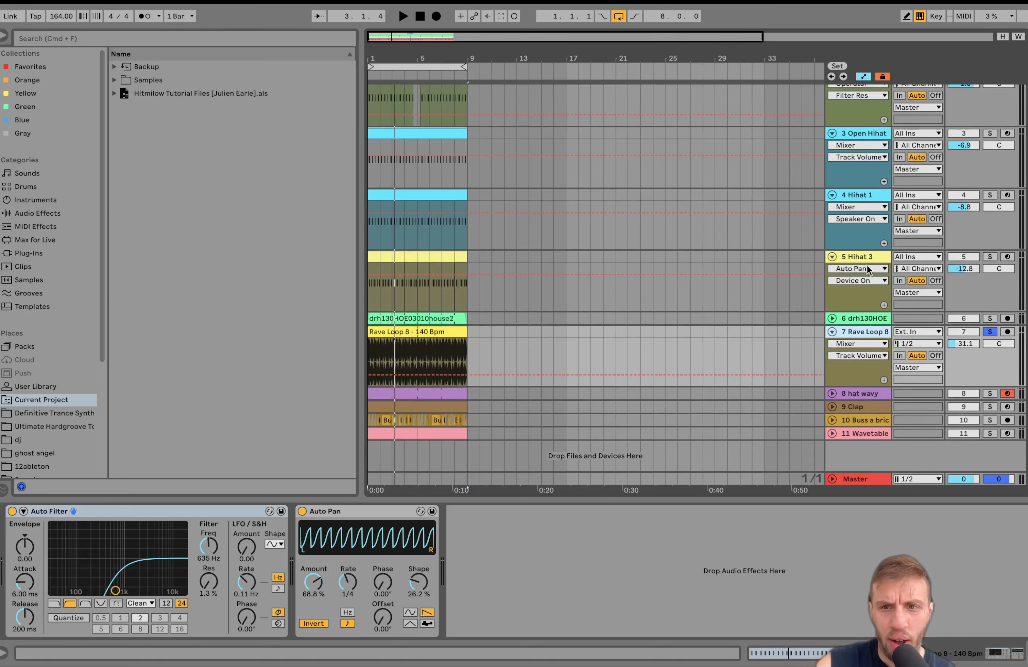
# - Mute the drh130HOE, Rave Loop 8, Buss a bric and Wavetable tracks, clear the solo, and play the remaining mix
pyautogui.click(959, 332)
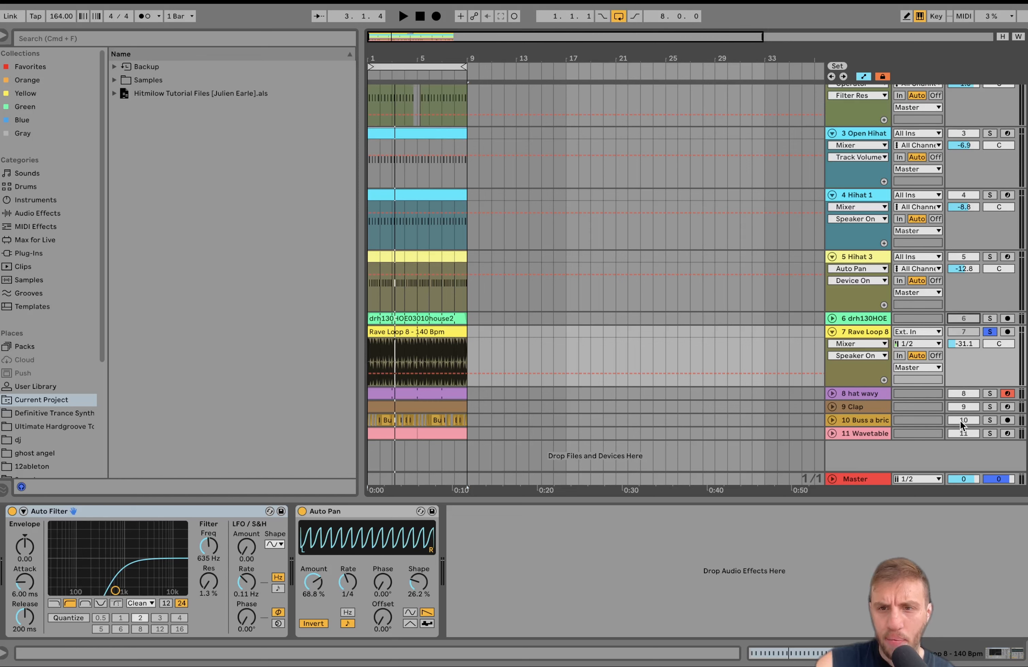
pyautogui.click(988, 336)
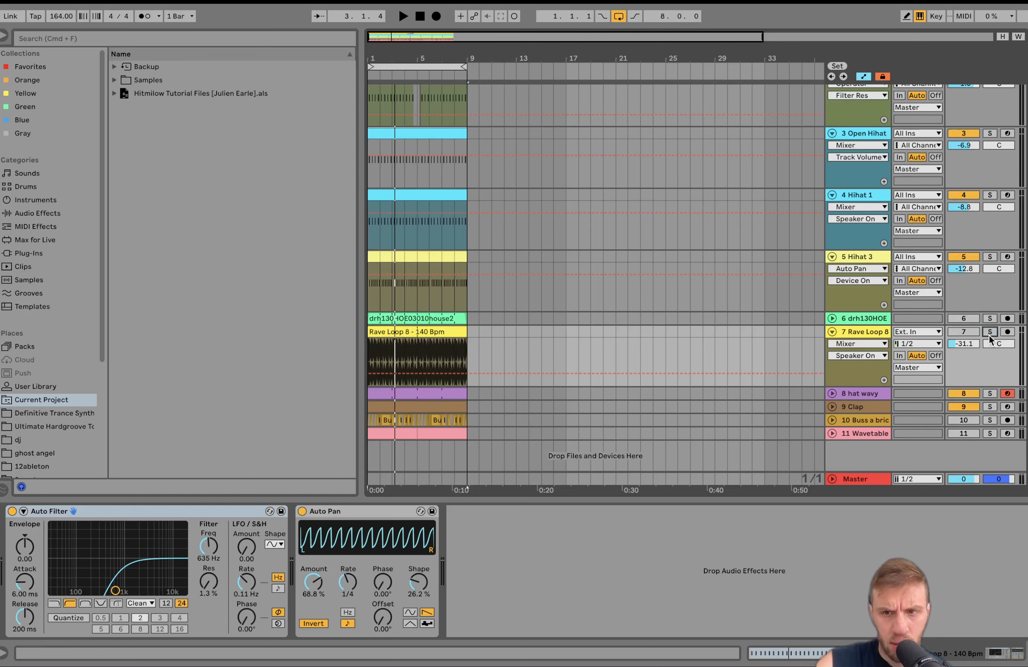
pyautogui.press('space')
# - Reactivate the drh130HOE and Rave Loop 8 tracks, replay the mix with them, and show drh130HOE's effects
pyautogui.click(966, 318)
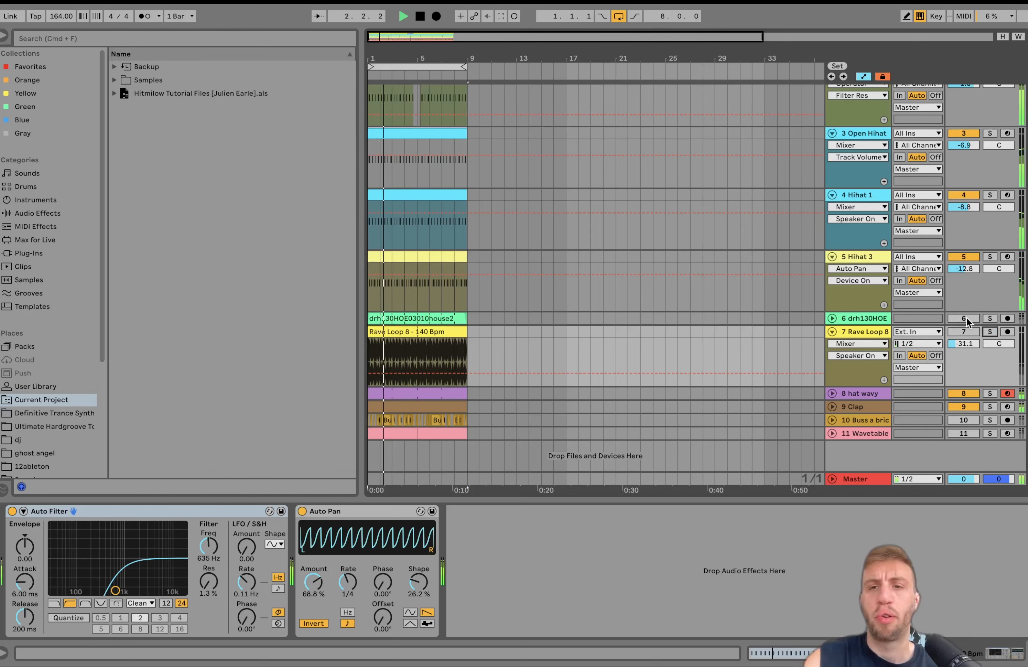
pyautogui.press('space')
pyautogui.click(965, 331)
pyautogui.press('space')
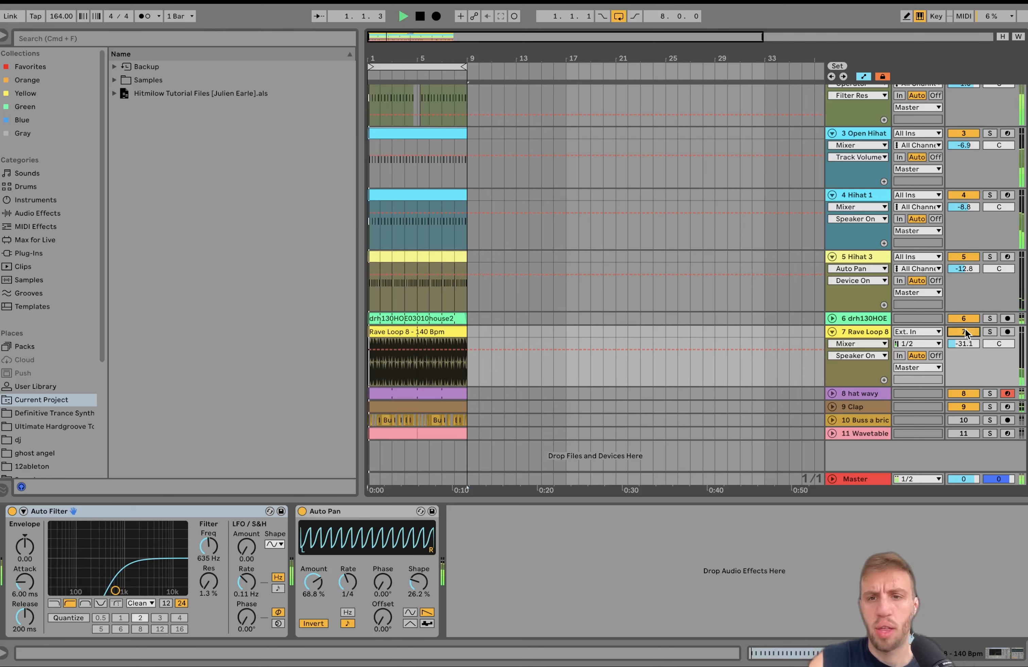
pyautogui.click(874, 319)
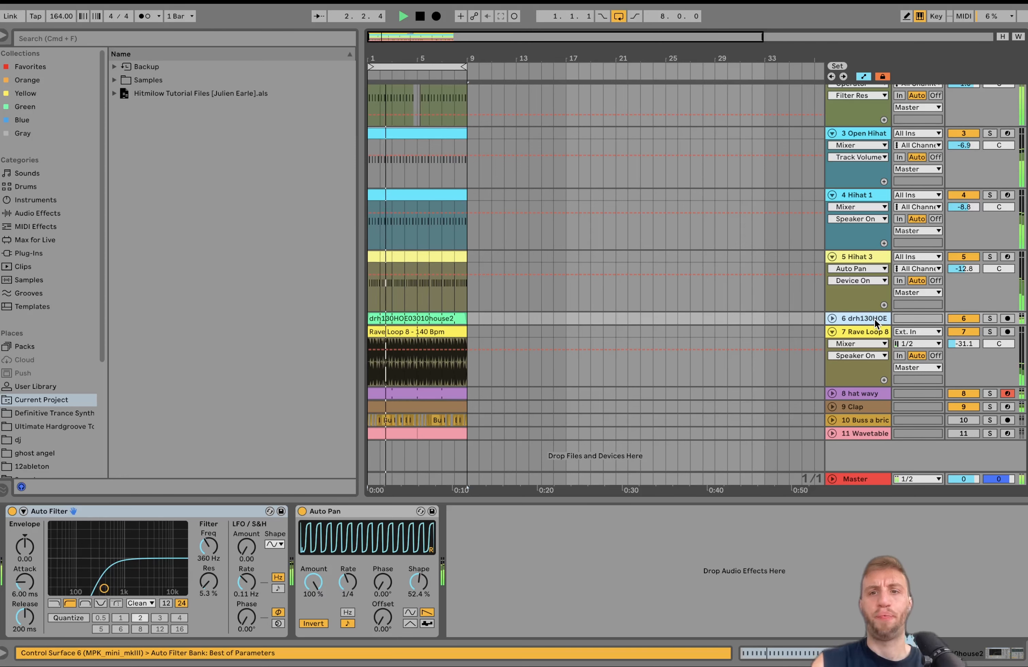
pyautogui.press('space')
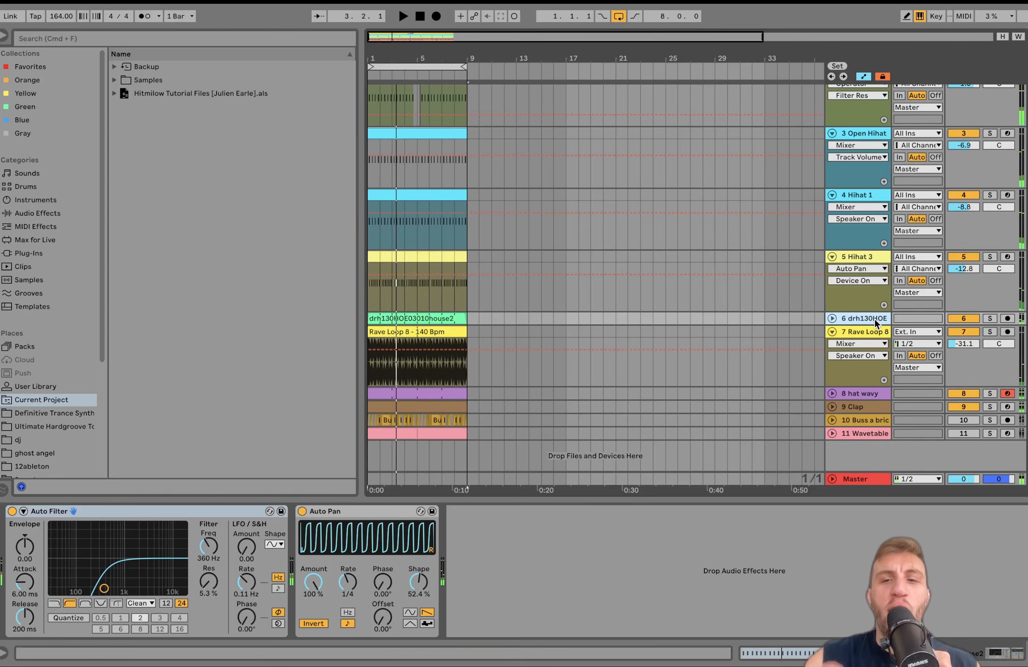
# - Solo and unfold the drh130HOE loop, and play it together with the soloed kick
pyautogui.click(989, 319)
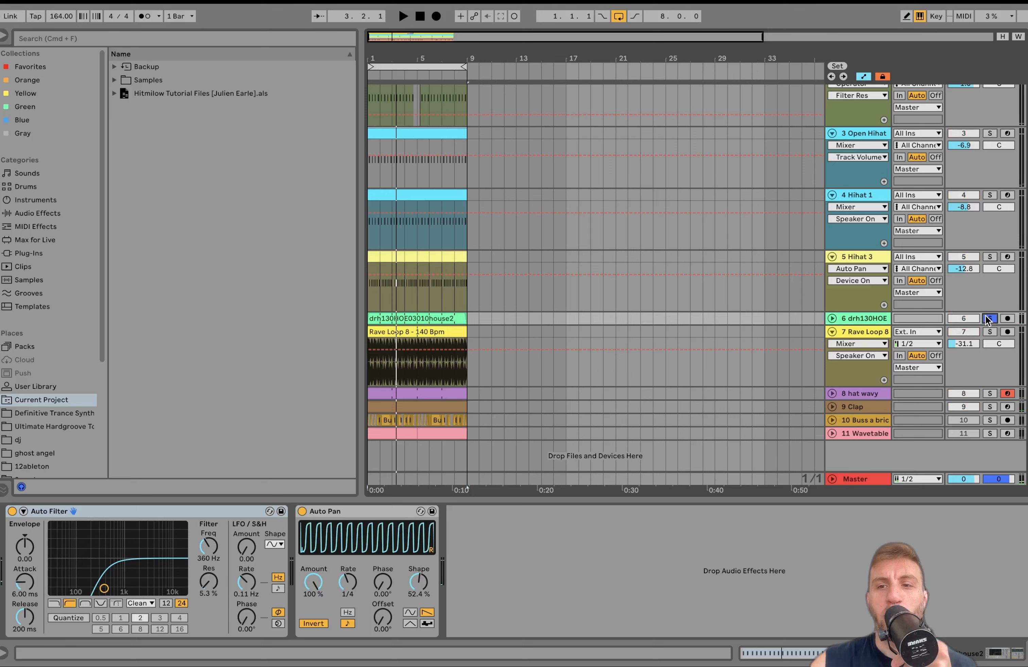
pyautogui.click(831, 319)
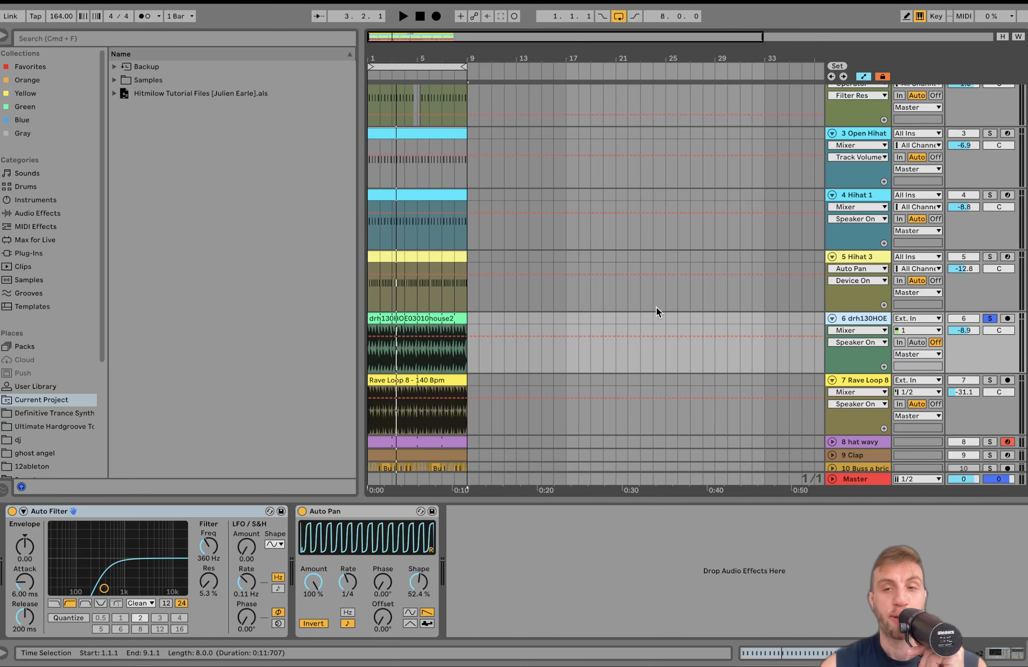
pyautogui.scroll(4, 656, 312)
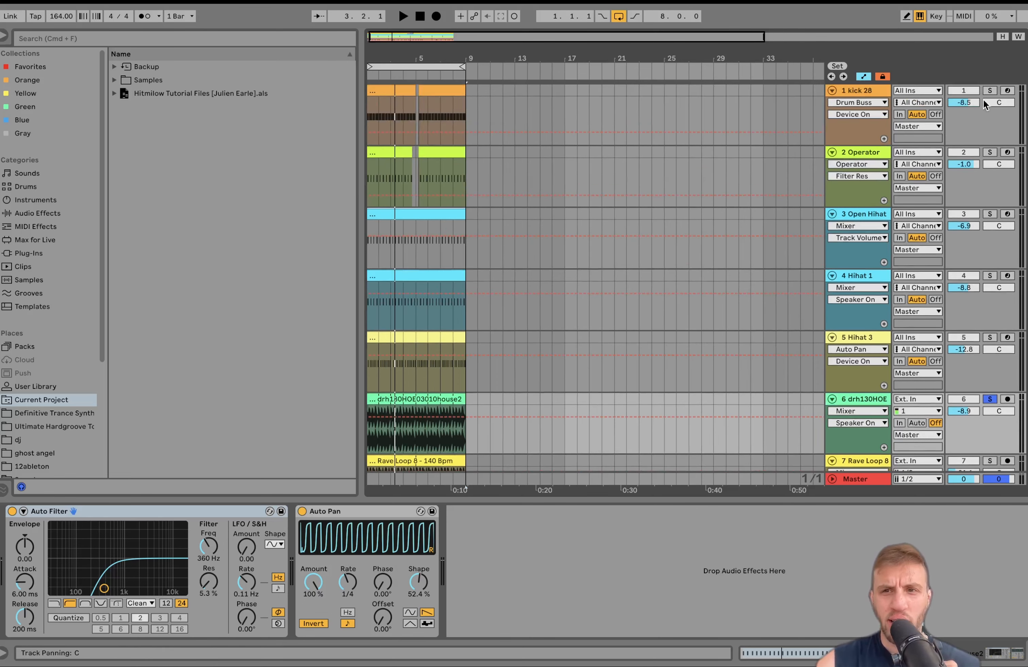
pyautogui.press('space')
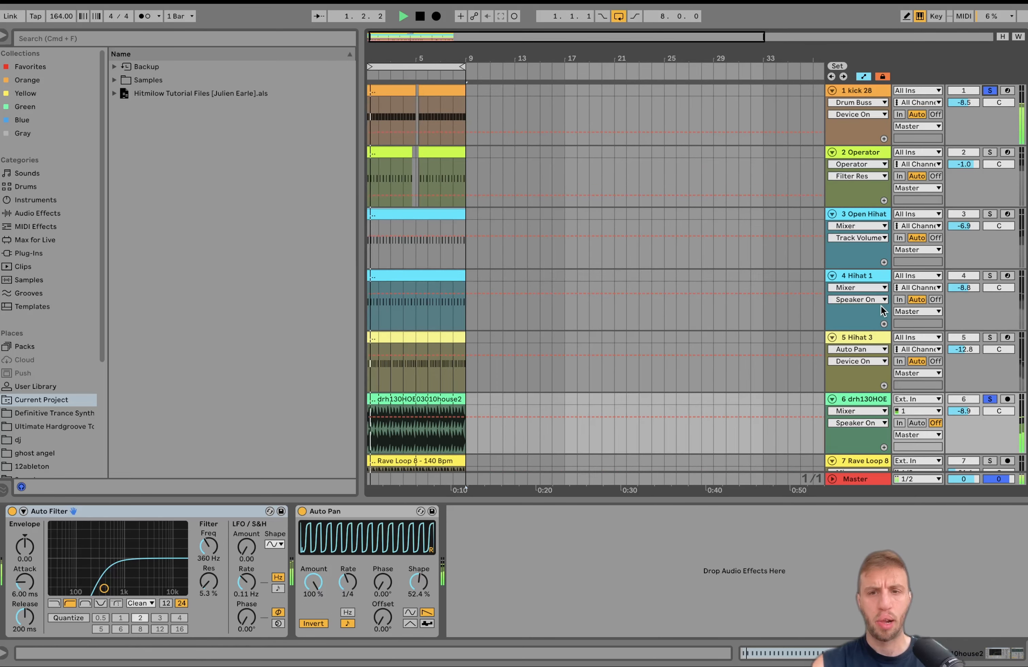
# - Add Rave Loop 8 to the solo during playback, isolate it, and show its Auto Filter and Auto Pan
pyautogui.scroll(-5, 880, 306)
pyautogui.click(990, 332)
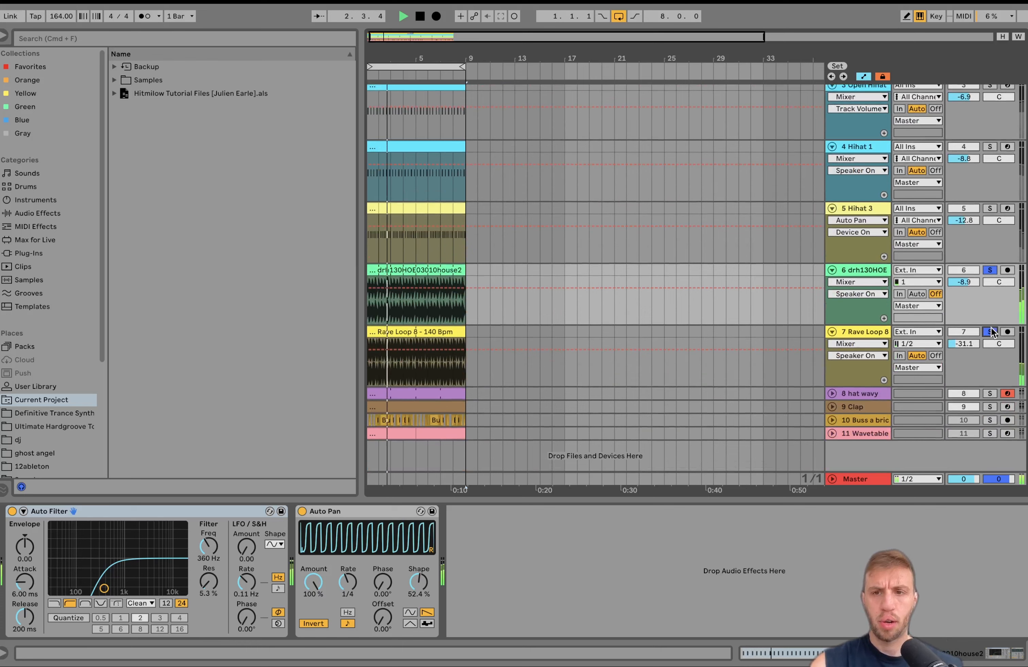
pyautogui.click(656, 344)
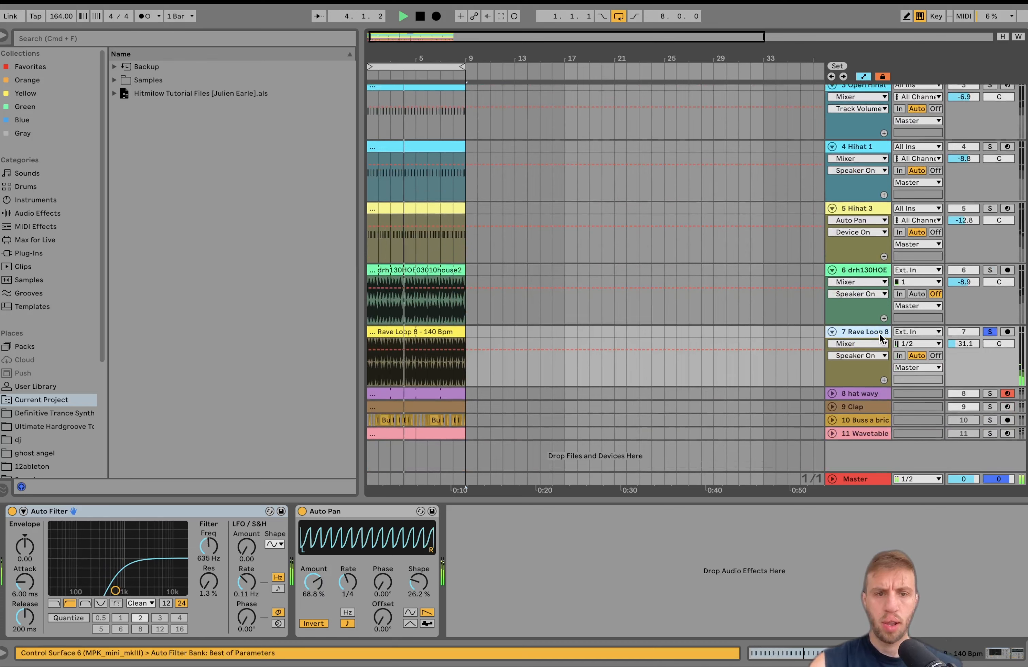
pyautogui.press('space')
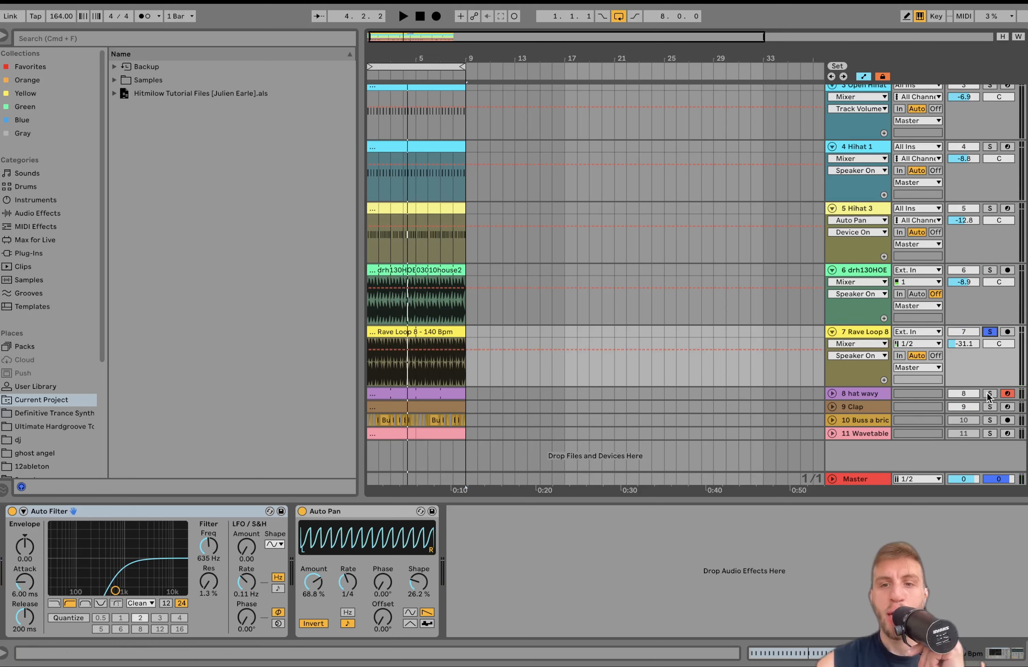
# - Audition the hat wavy track soloed, unfold it, and display its sampler's filter, LFO and envelope controls
pyautogui.press('space')
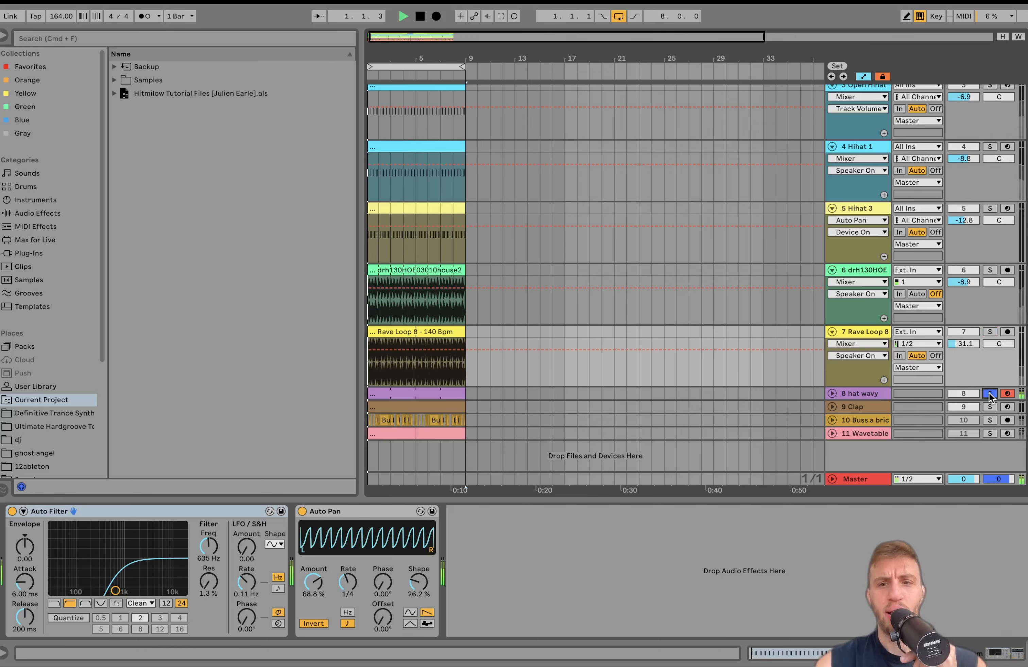
pyautogui.click(839, 394)
pyautogui.click(831, 393)
pyautogui.press('space')
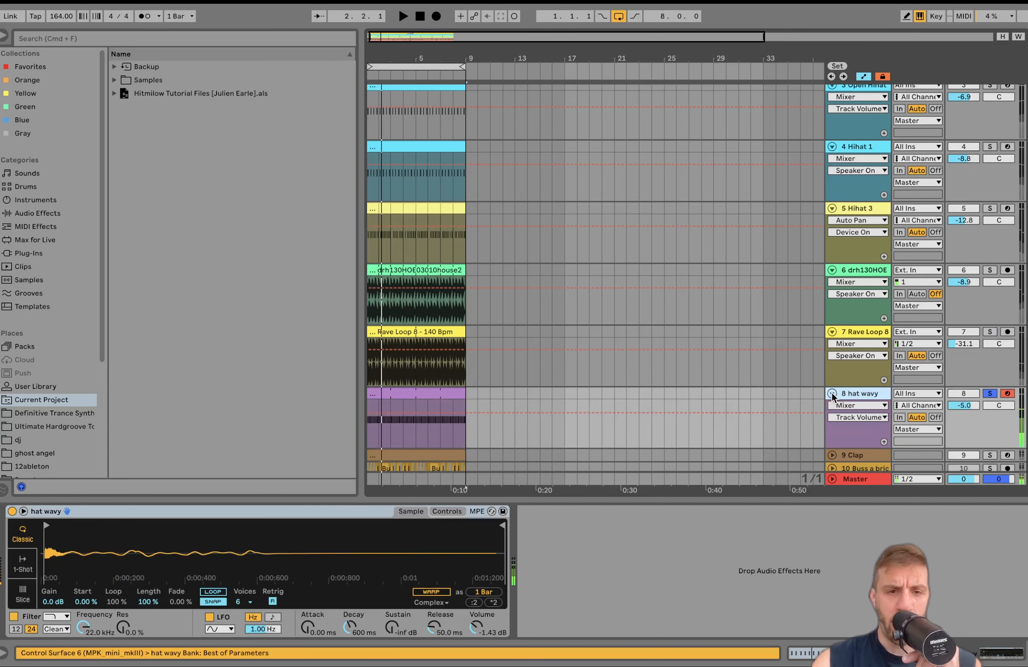
pyautogui.scroll(-2, 831, 393)
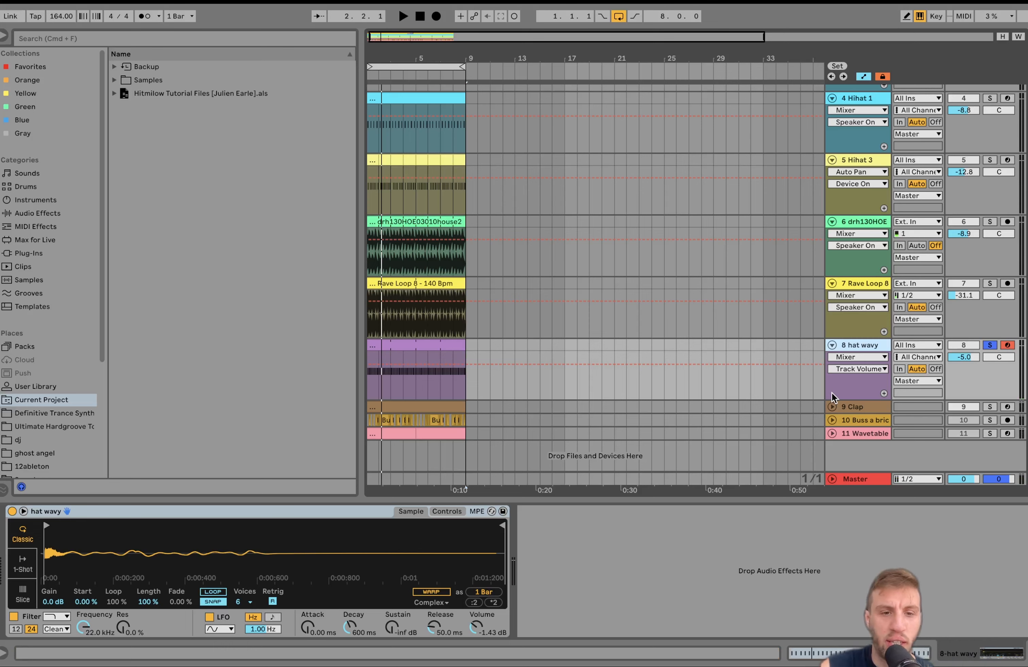
pyautogui.click(446, 512)
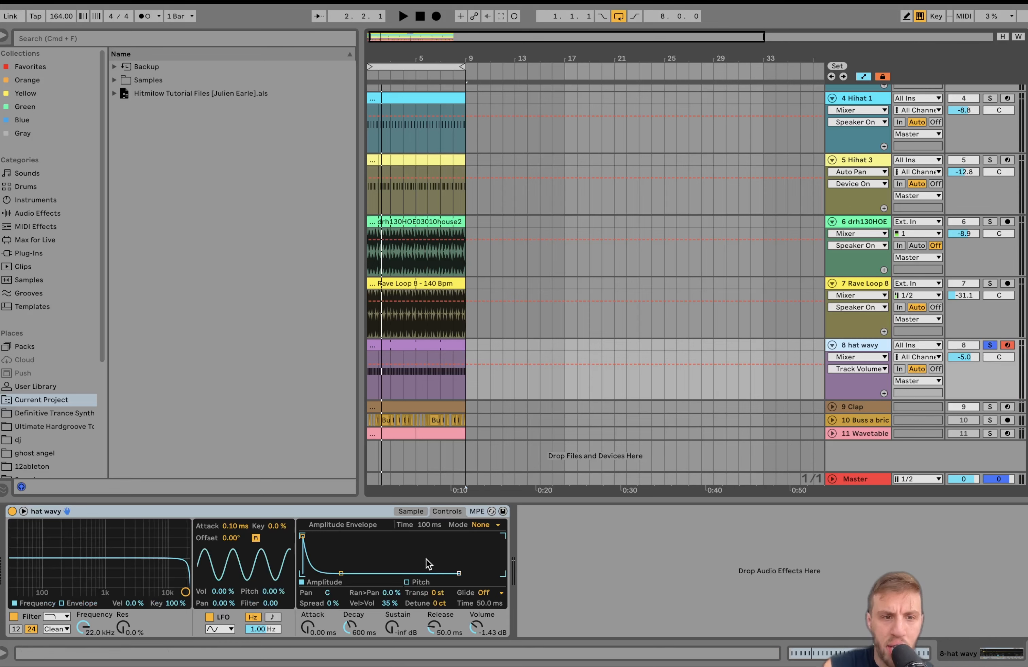
# - Solo the Clap track, show its sample, play it, and open its MIDI clip to examine the notes
pyautogui.click(990, 407)
pyautogui.click(872, 407)
pyautogui.press('space')
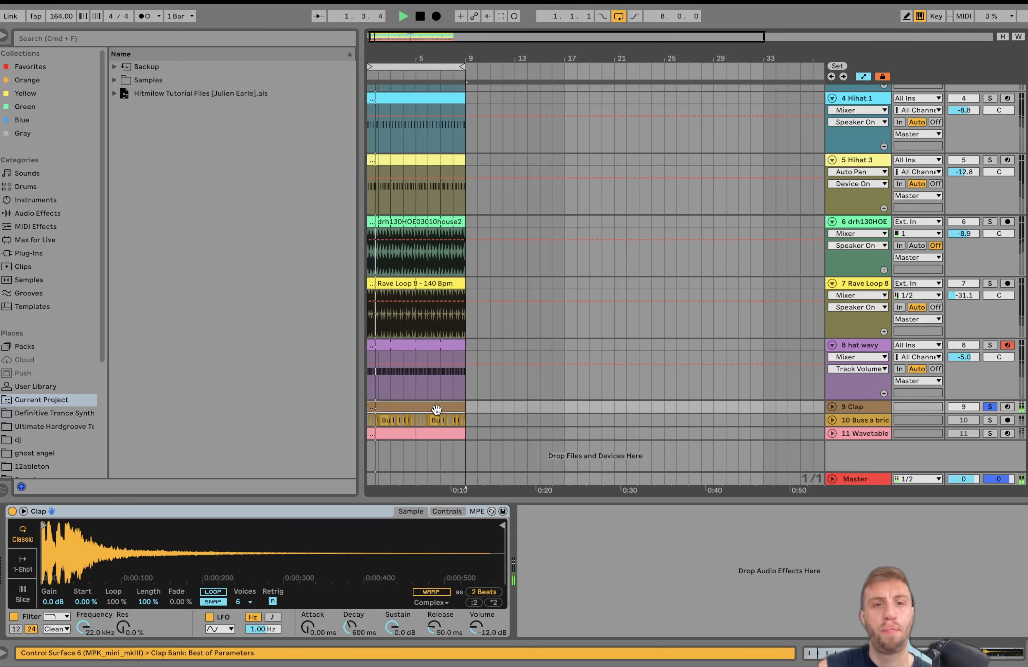
pyautogui.doubleClick(436, 409)
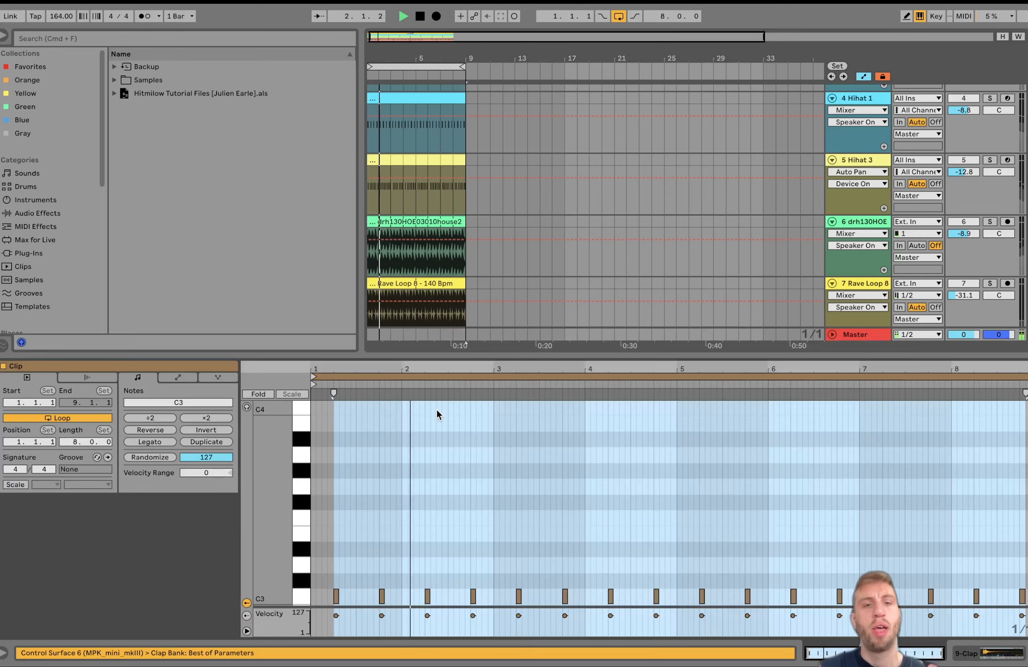
# - Try a much longer release in the Clap sampler, play the result, and undo the release change
pyautogui.click(1007, 656)
pyautogui.moveTo(448, 621); pyautogui.dragTo(448, 542)
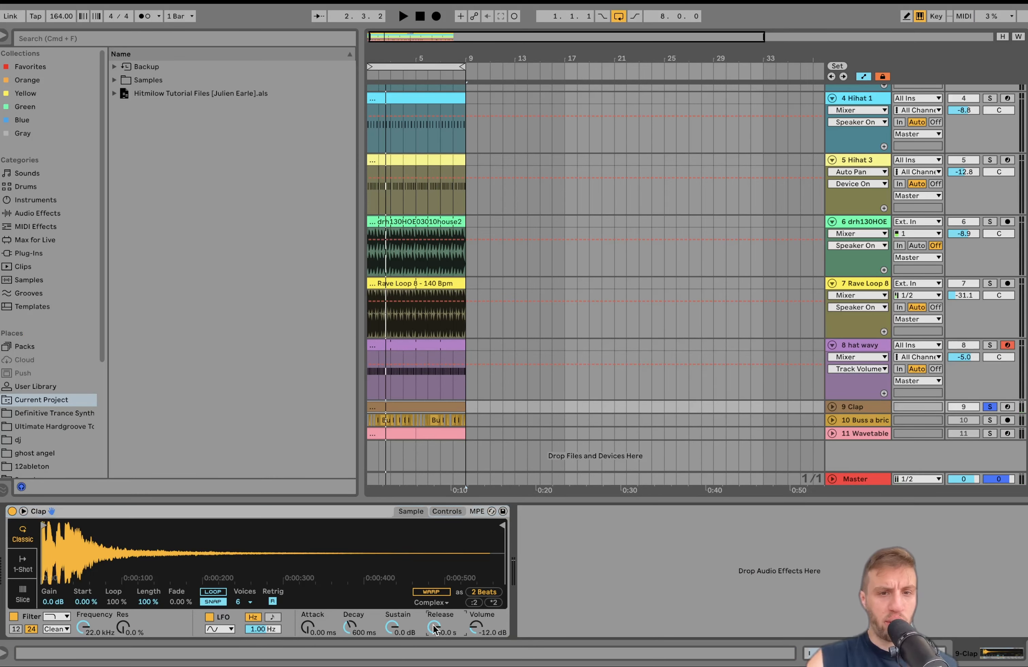
pyautogui.press('space')
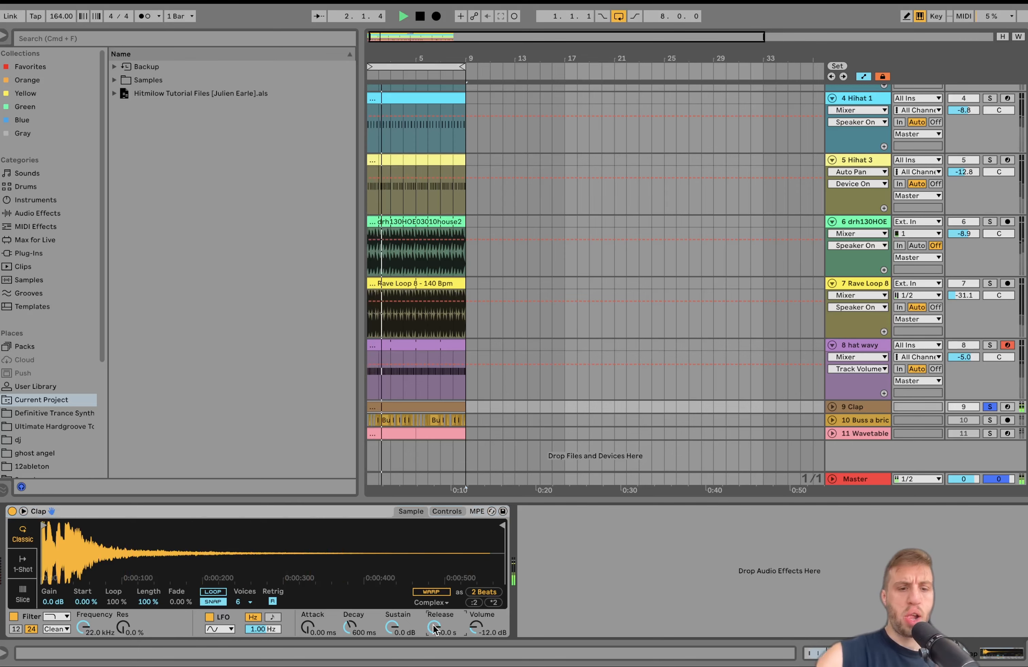
pyautogui.press('space')
pyautogui.press('super+z')
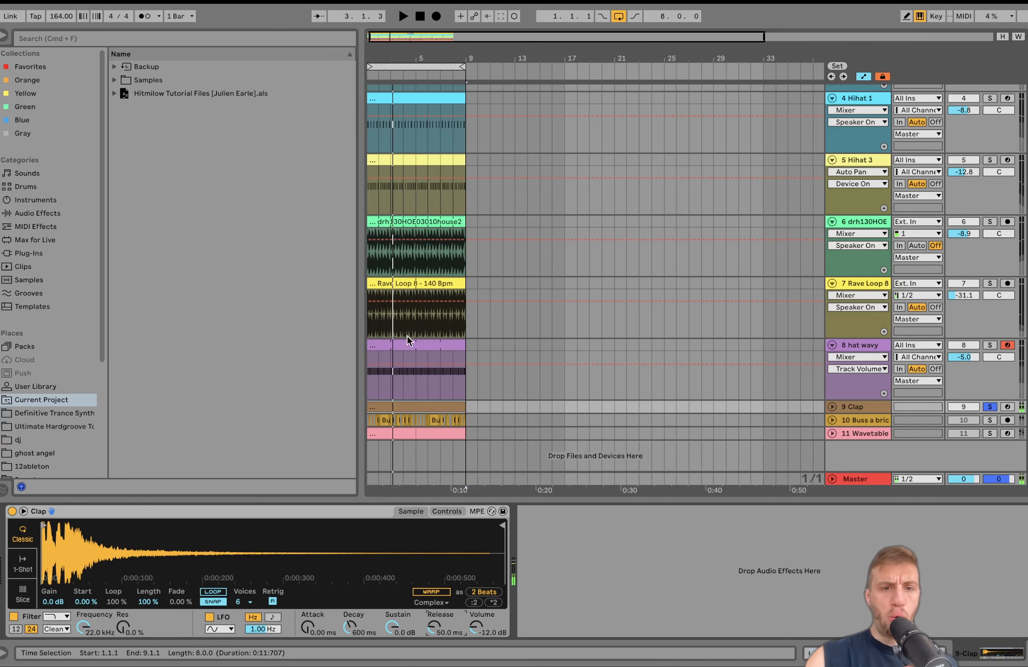
# - Reopen the Clap track's MIDI clip to view its notes, and return to the Clap sampler
pyautogui.doubleClick(410, 406)
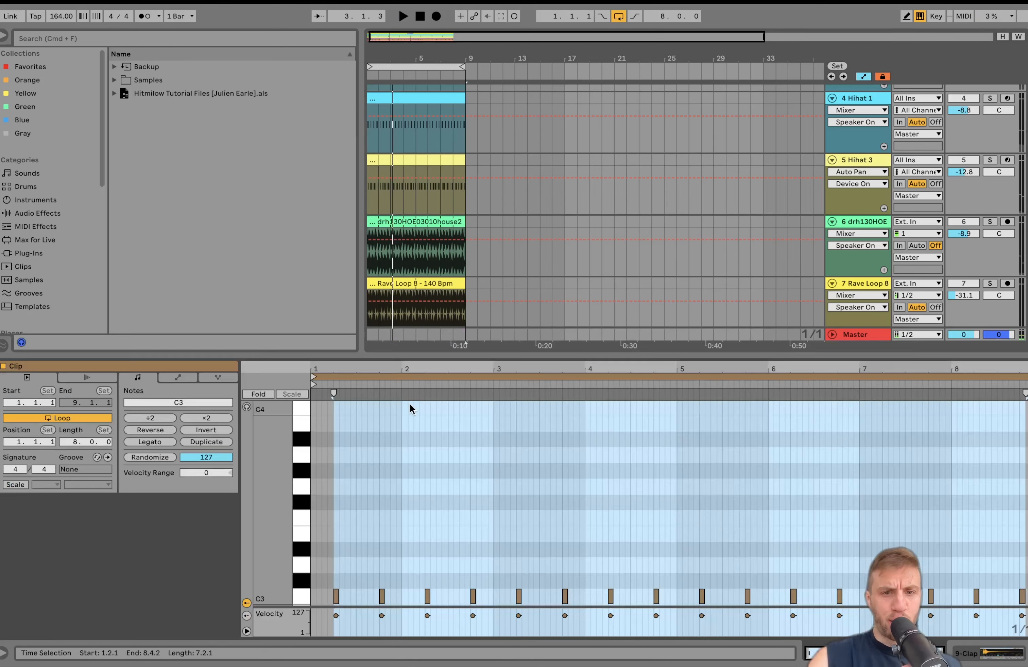
pyautogui.click(850, 288)
pyautogui.click(862, 408)
# - Play the soloed kick and clap together, adding Hihat 1 and Open Hihat to the solo during playback
pyautogui.scroll(5, 862, 408)
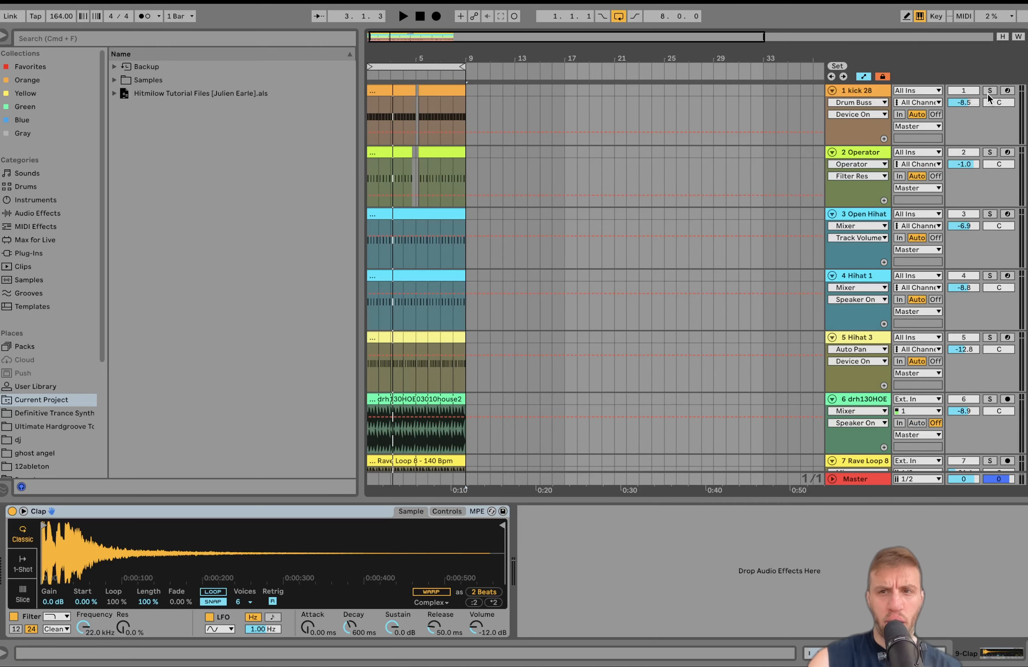
pyautogui.press('space')
pyautogui.scroll(-1, 988, 94)
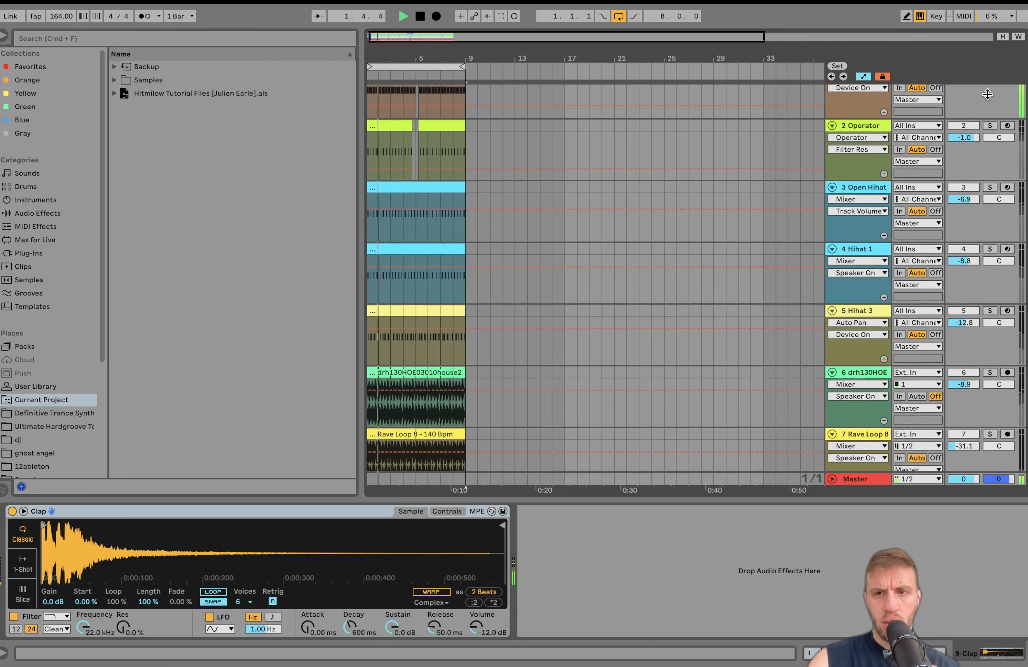
pyautogui.click(990, 249)
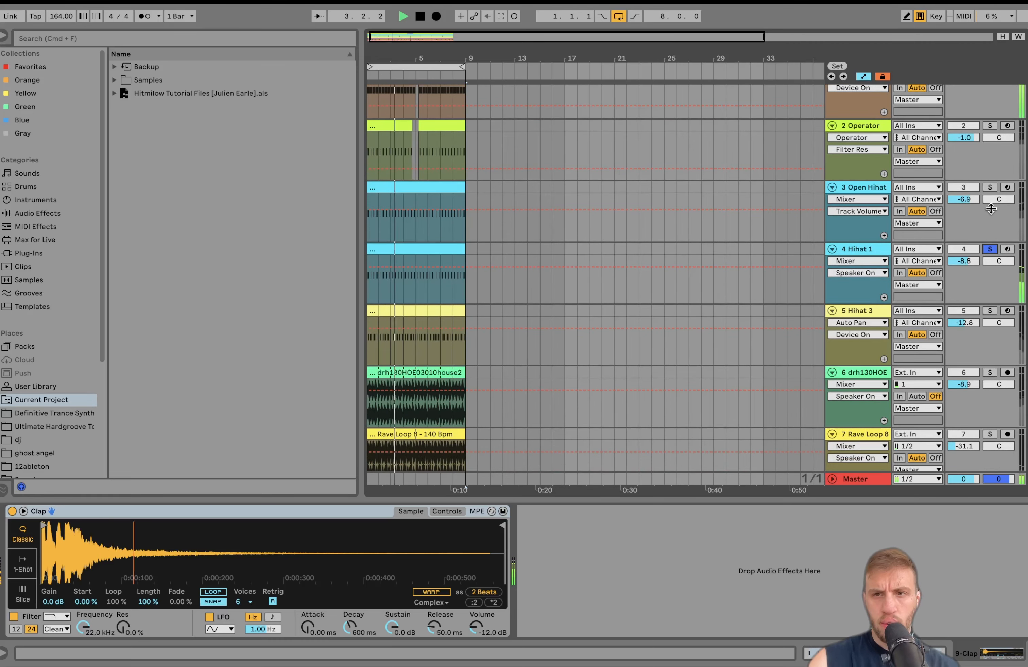
pyautogui.click(989, 187)
pyautogui.click(859, 190)
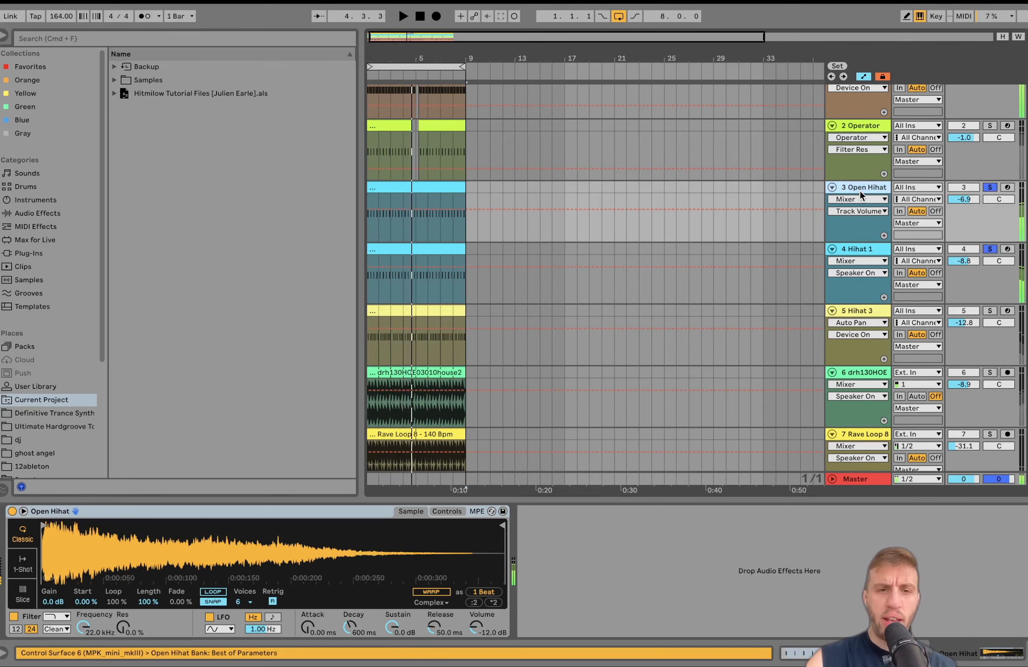
pyautogui.scroll(-3, 860, 195)
pyautogui.scroll(4, 860, 195)
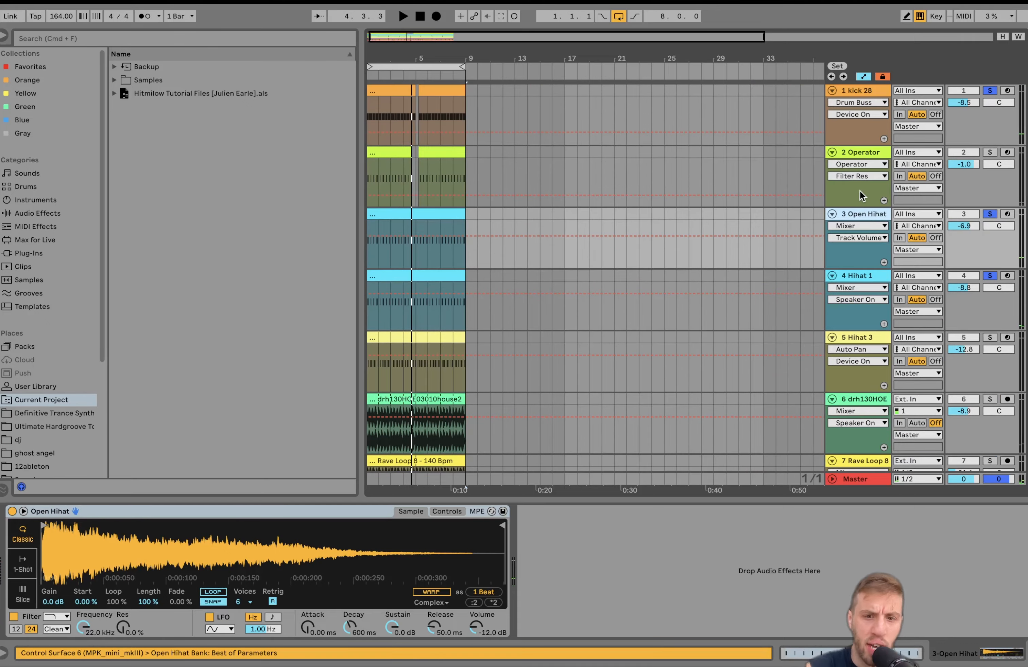
# - Add the Operator bass to the soloed kick, hihats and clap, and play the combination
pyautogui.click(989, 152)
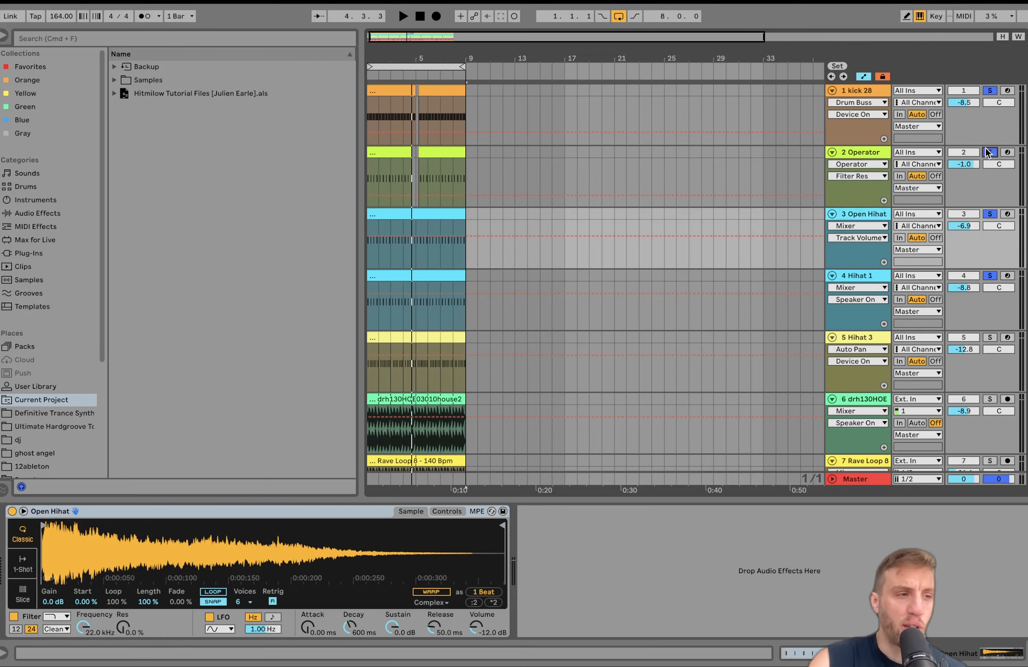
pyautogui.press('space')
pyautogui.scroll(-4, 873, 447)
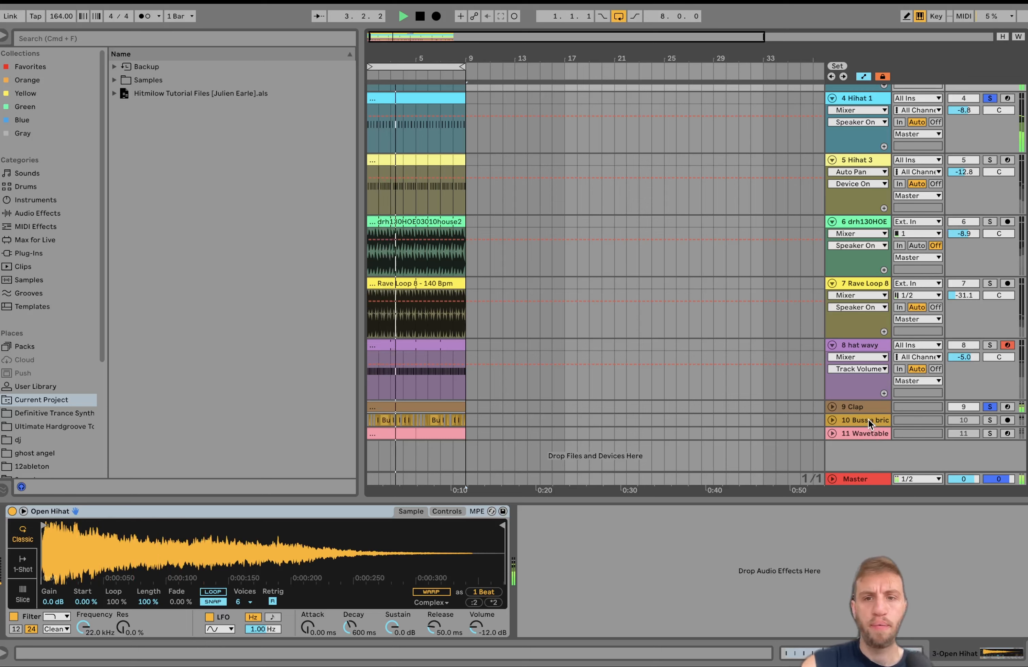
pyautogui.press('space')
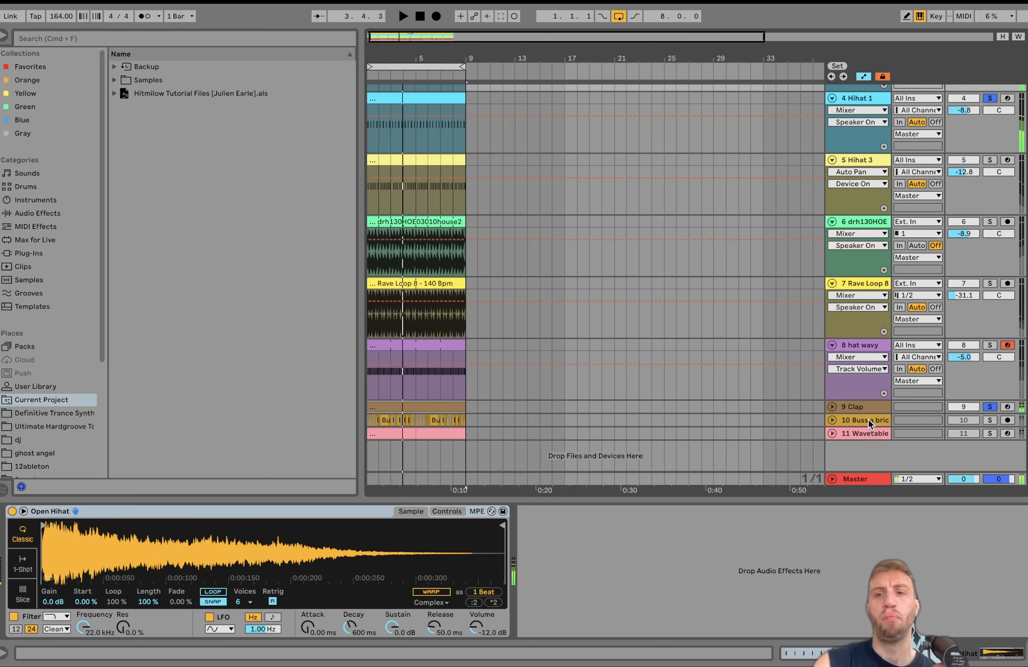
# - Solo and play the Buss a brick track, unfold it, and show its effects chain
pyautogui.click(989, 420)
pyautogui.press('space')
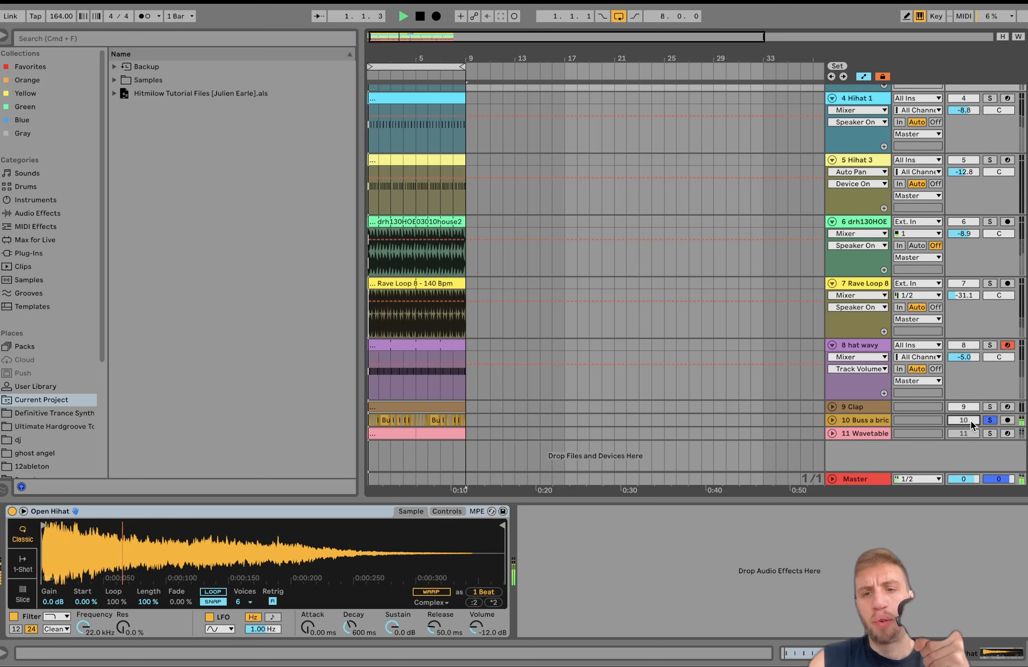
pyautogui.click(832, 420)
pyautogui.click(861, 420)
pyautogui.scroll(-2, 969, 434)
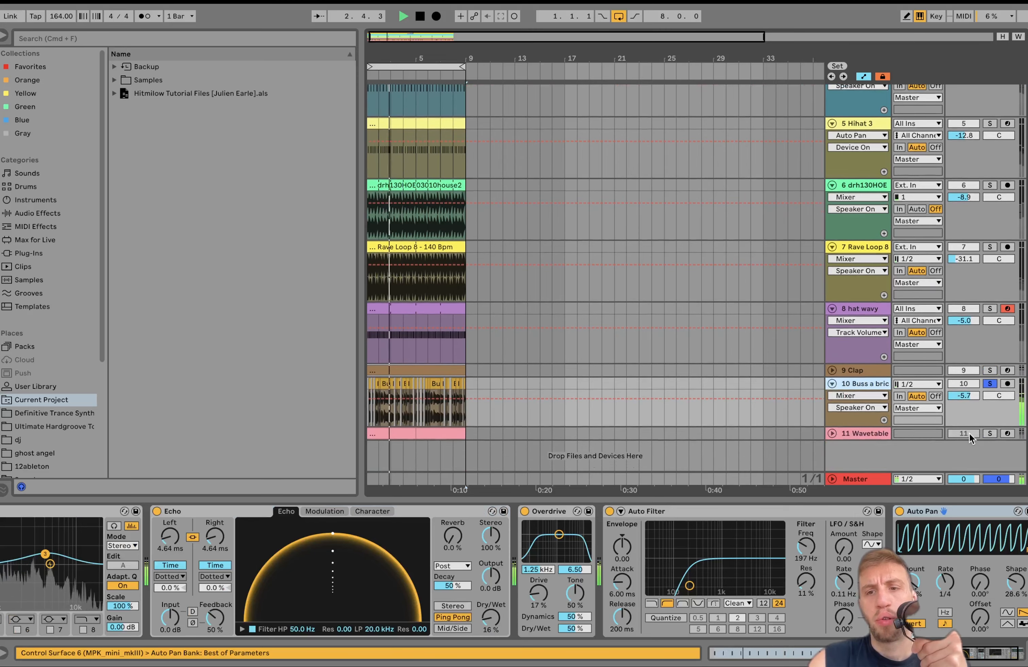
pyautogui.click(462, 512)
pyautogui.press('space')
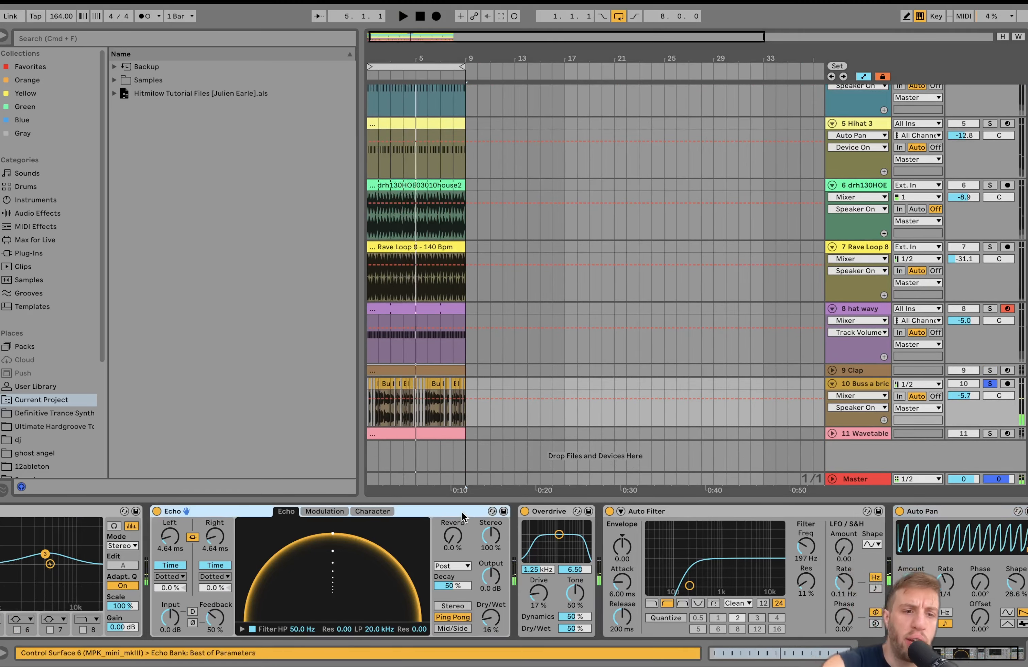
# - Deactivate all effects on the Buss a brick track and play its chopped clips dry
pyautogui.press('super+a')
pyautogui.click(352, 512)
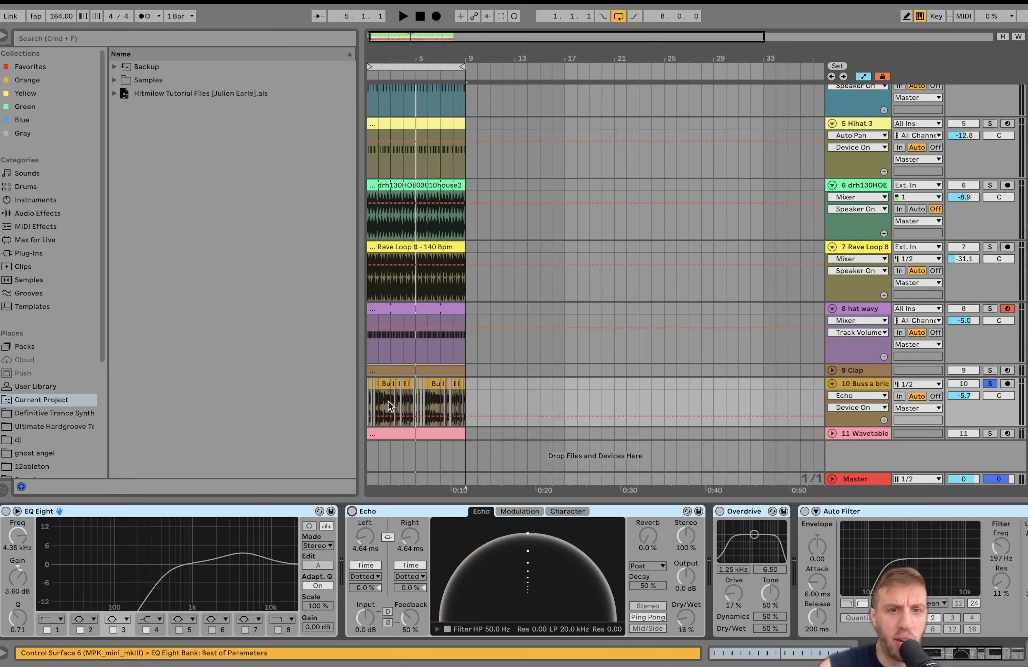
pyautogui.scroll(5, 387, 402)
pyautogui.hscroll(-5, 387, 406)
pyautogui.press('space')
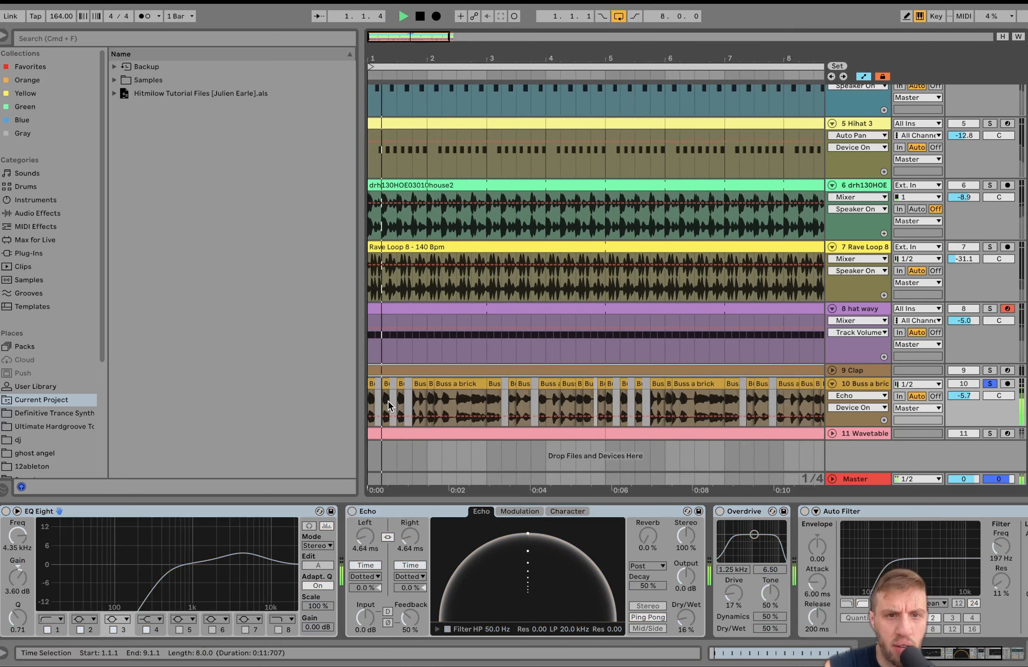
pyautogui.scroll(4, 387, 407)
pyautogui.scroll(-2, 389, 406)
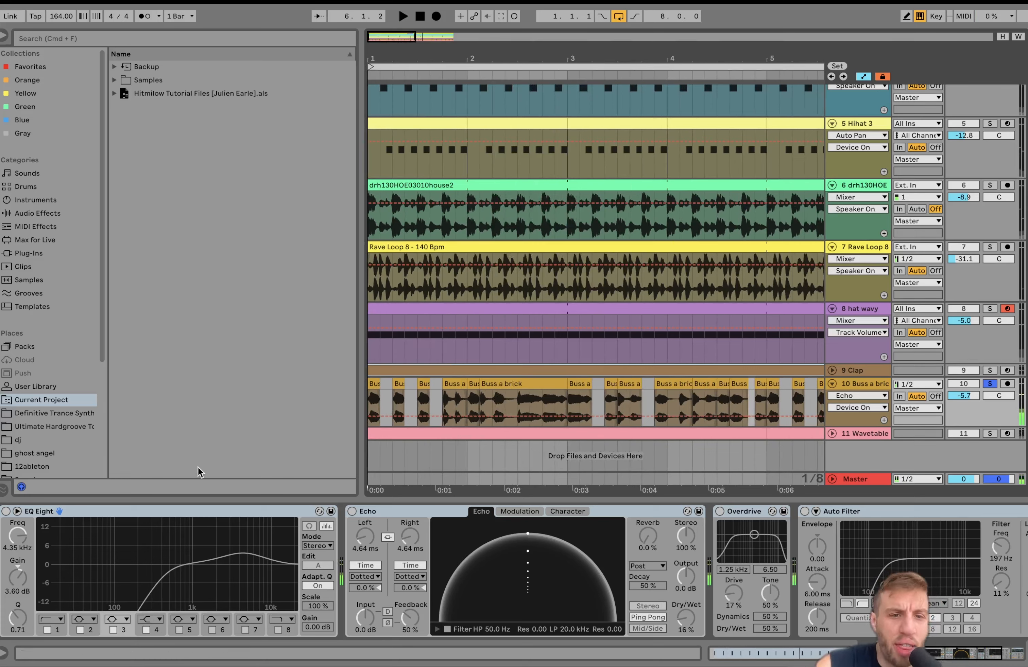
# - Inspect the warp and pitch settings of the Buss a brick chops, and return to the track's effects chain
pyautogui.click(375, 384)
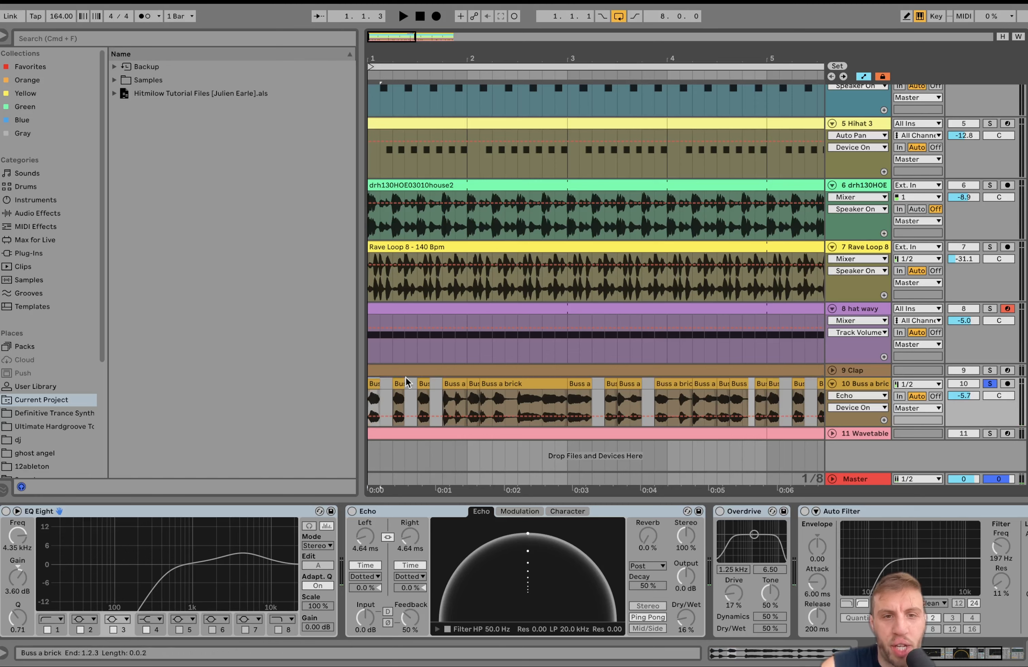
pyautogui.press('super+alt+l')
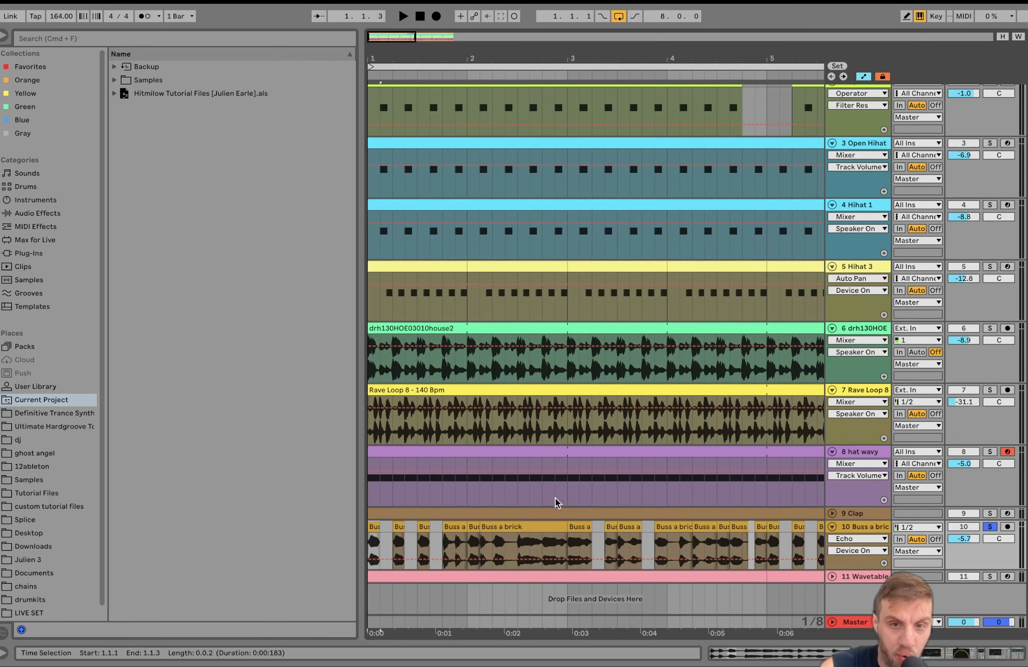
pyautogui.doubleClick(459, 524)
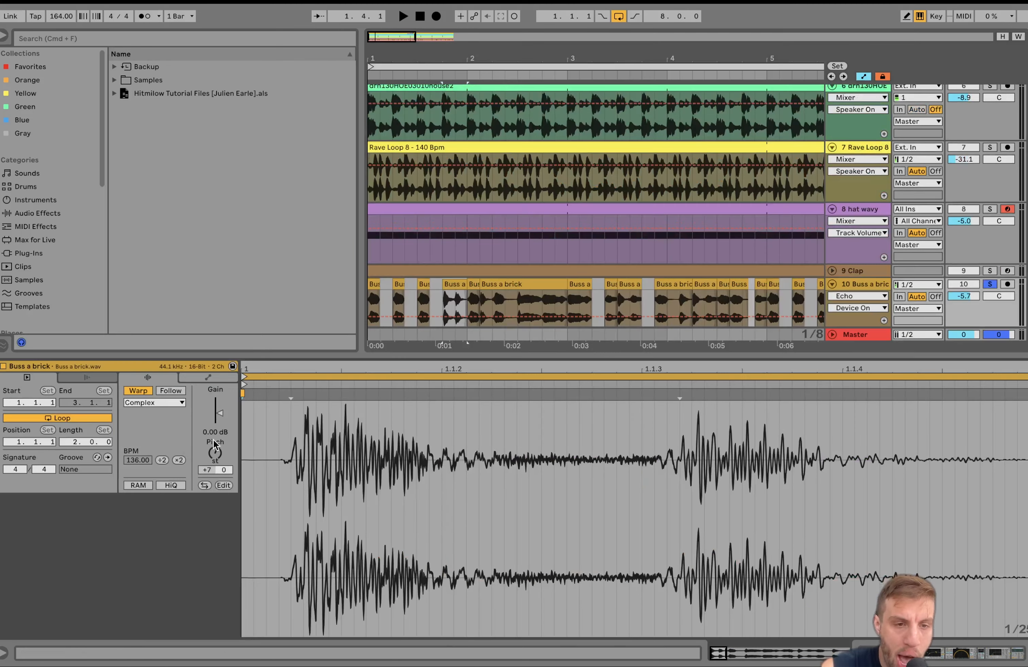
pyautogui.click(374, 286)
pyautogui.scroll(-3, 374, 286)
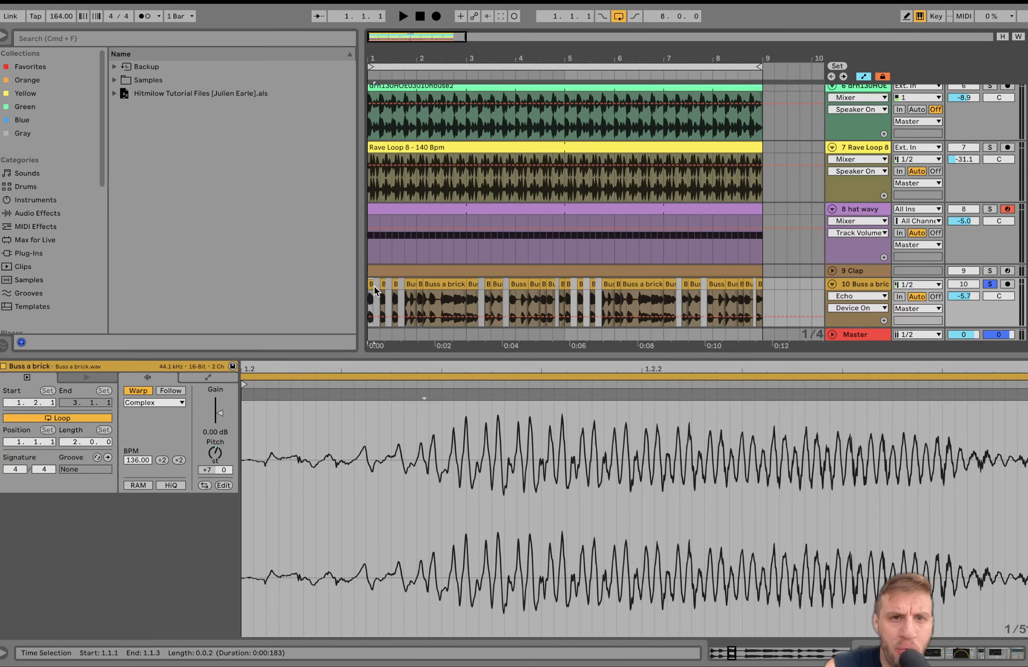
pyautogui.doubleClick(860, 284)
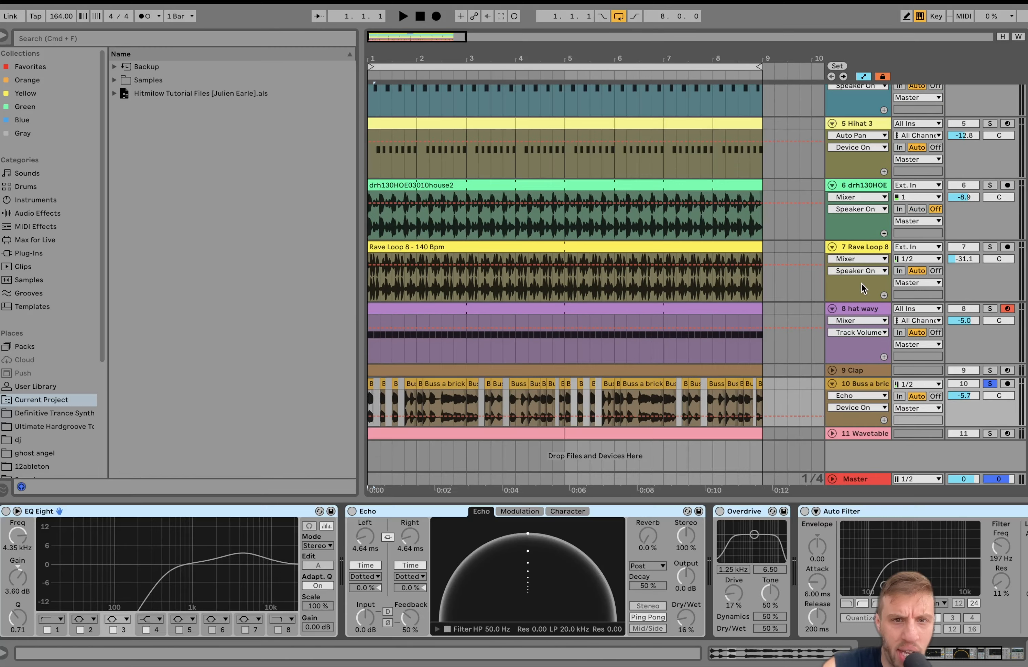
# - Audition the dry Buss a brick chops from the start, from bar 2, and from 3.2.1
pyautogui.scroll(4, 397, 391)
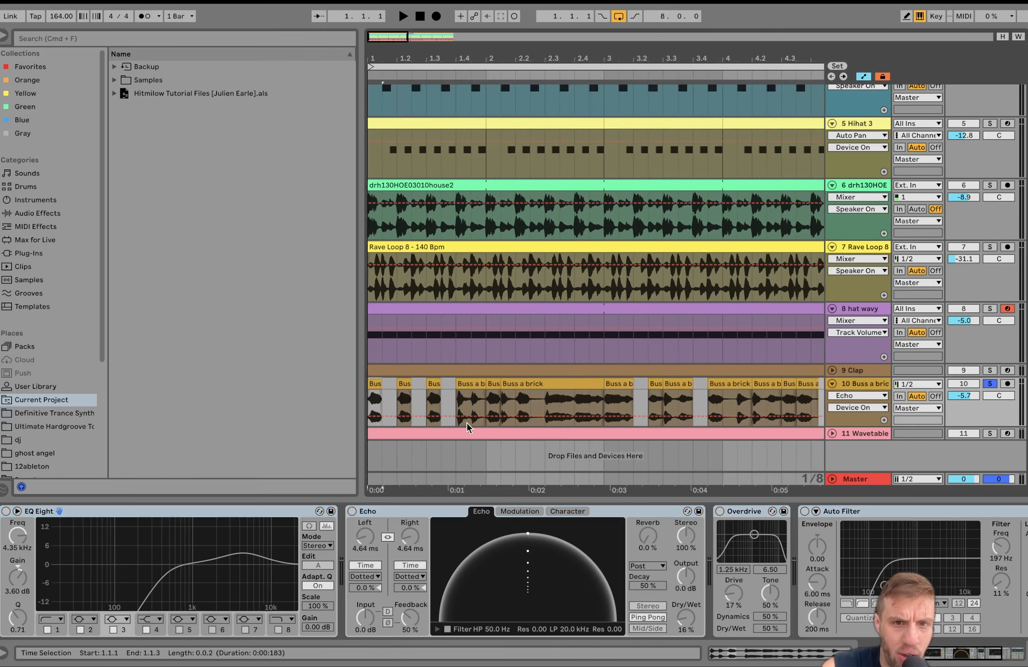
pyautogui.press('space')
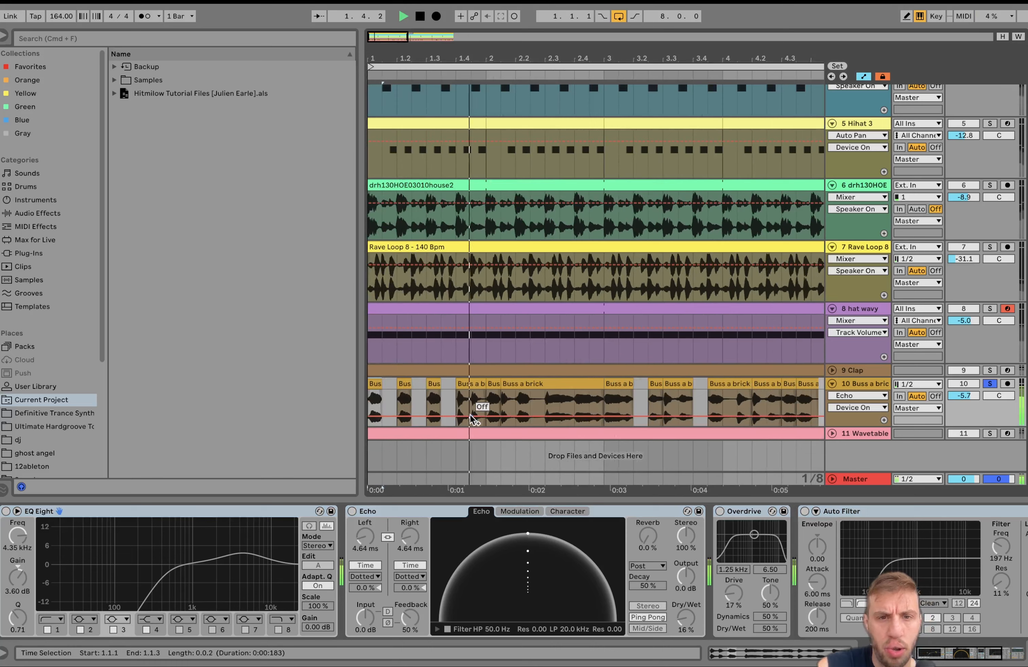
pyautogui.press('space')
pyautogui.moveTo(488, 409); pyautogui.dragTo(573, 392)
pyautogui.press('space')
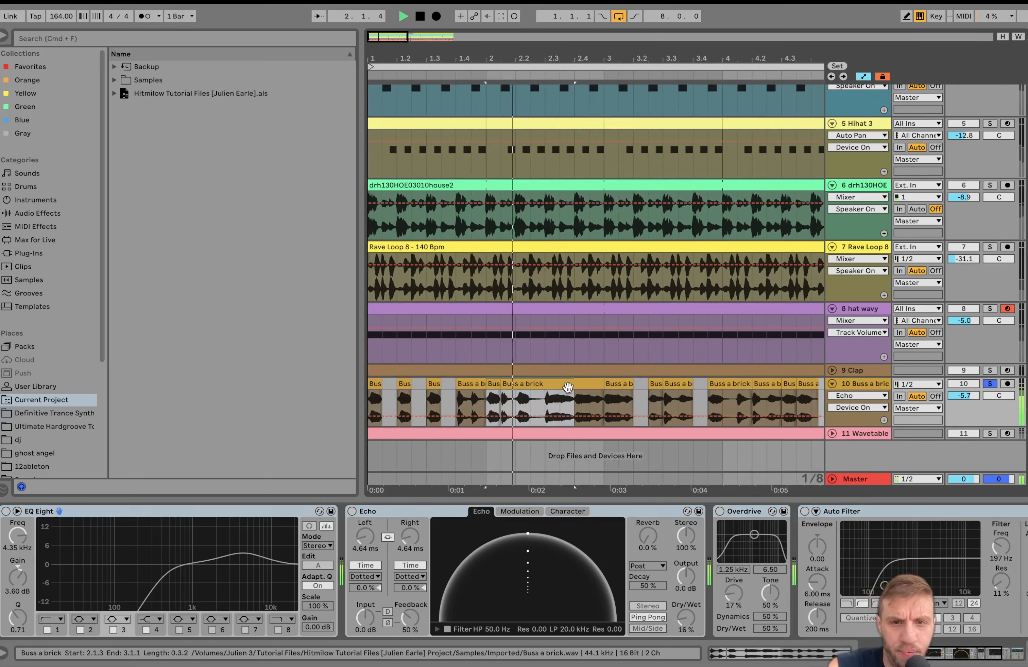
pyautogui.click(635, 408)
pyautogui.press('space')
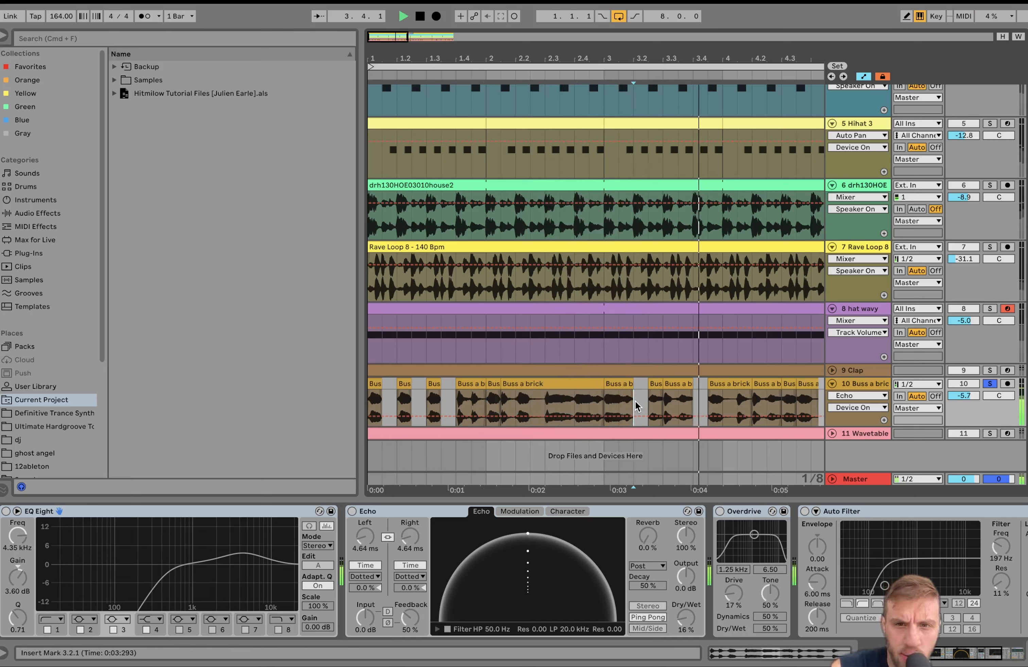
pyautogui.press('space')
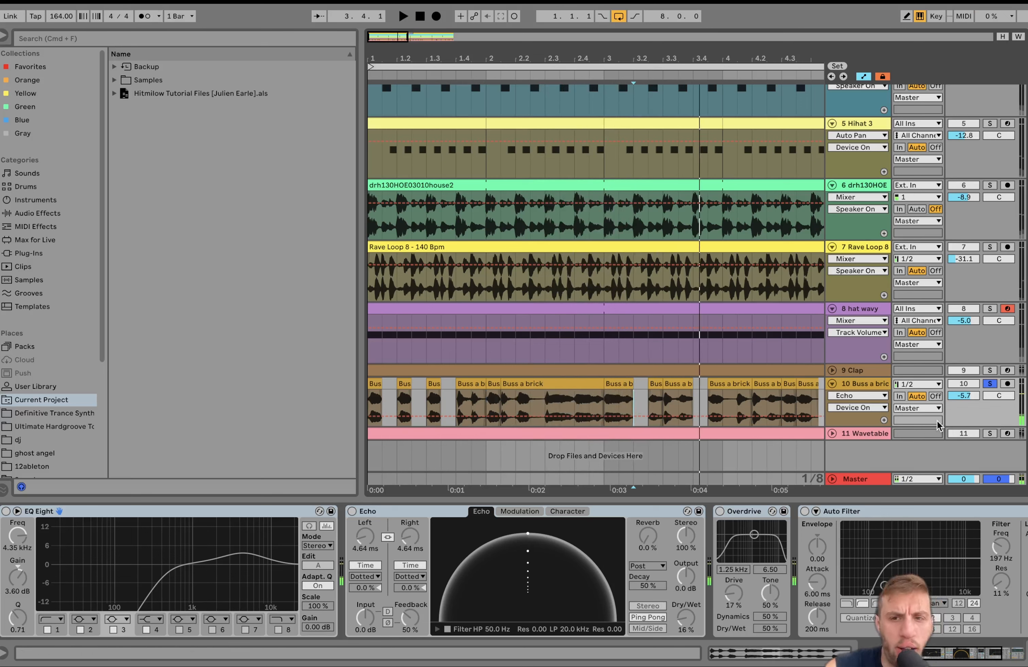
# - Unsolo Buss a brick to play it within the full loop, and solo it again
pyautogui.click(990, 384)
pyautogui.press('space')
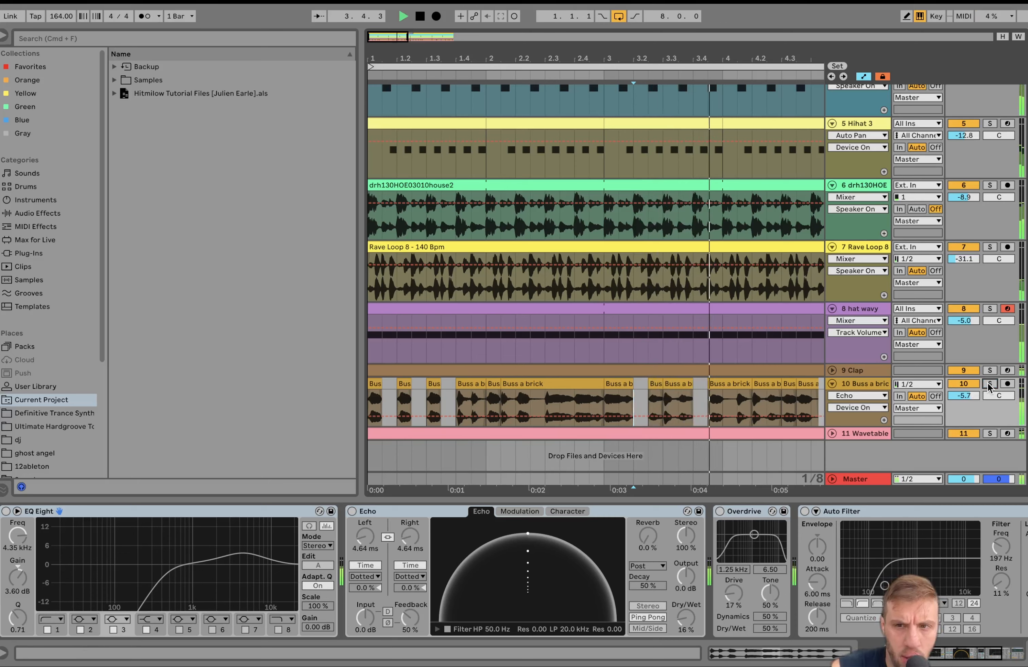
pyautogui.press('space')
pyautogui.click(990, 384)
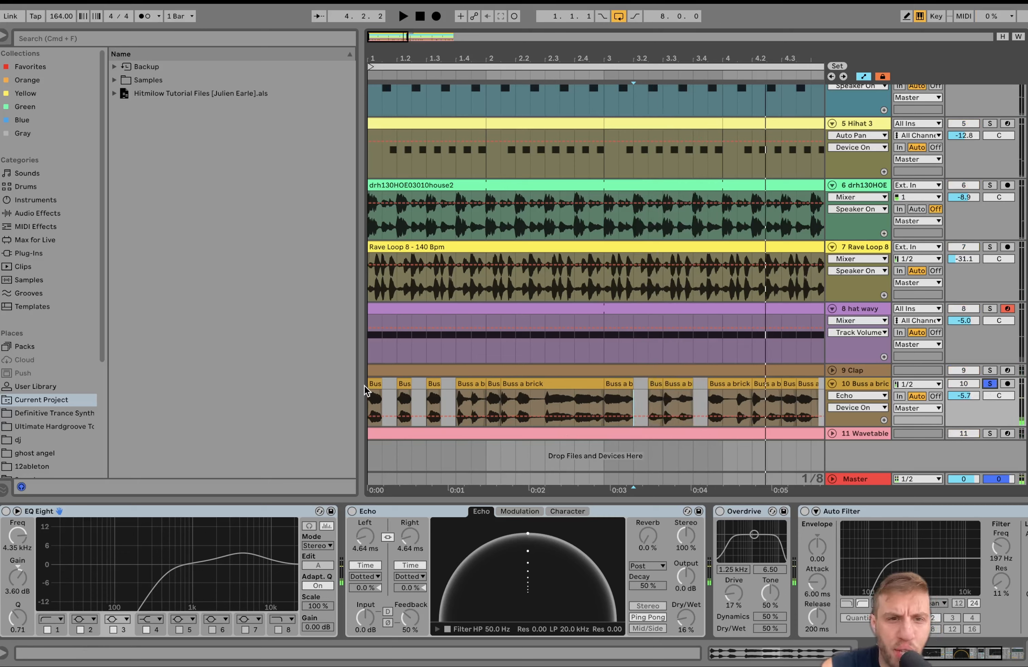
# - Reactivate EQ Eight on Buss a brick, play from the first chop, and switch Echo back on during playback
pyautogui.click(374, 384)
pyautogui.press('-')
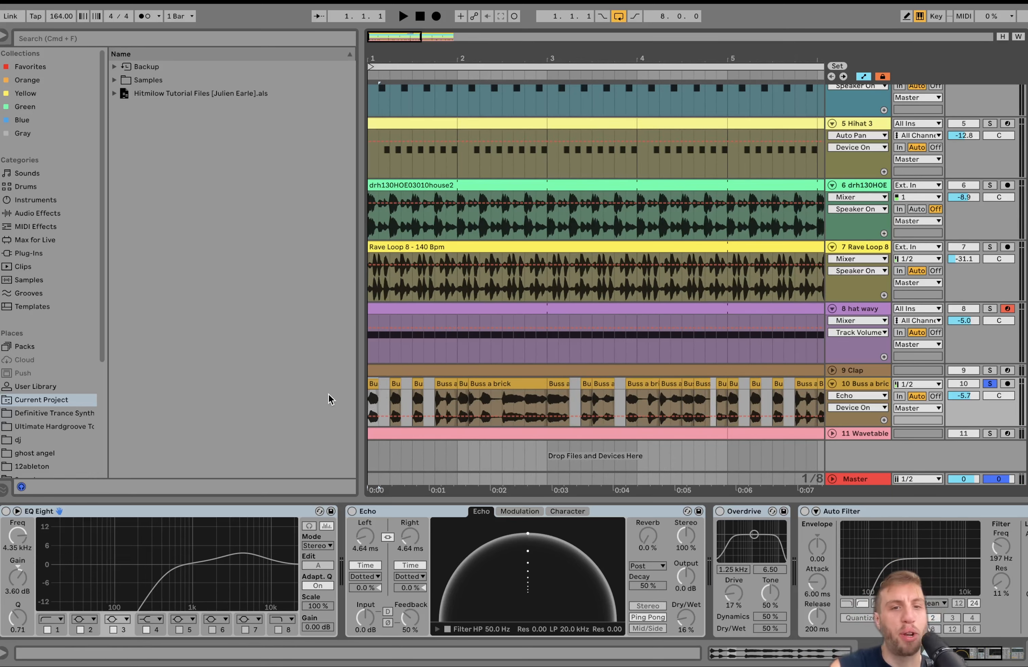
pyautogui.click(188, 511)
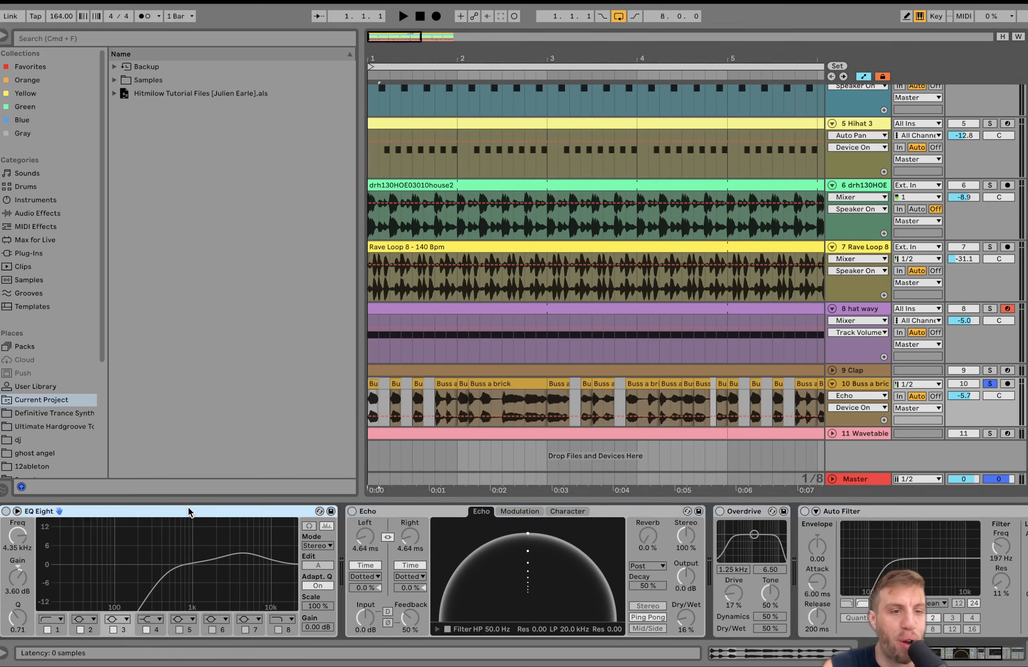
pyautogui.click(6, 512)
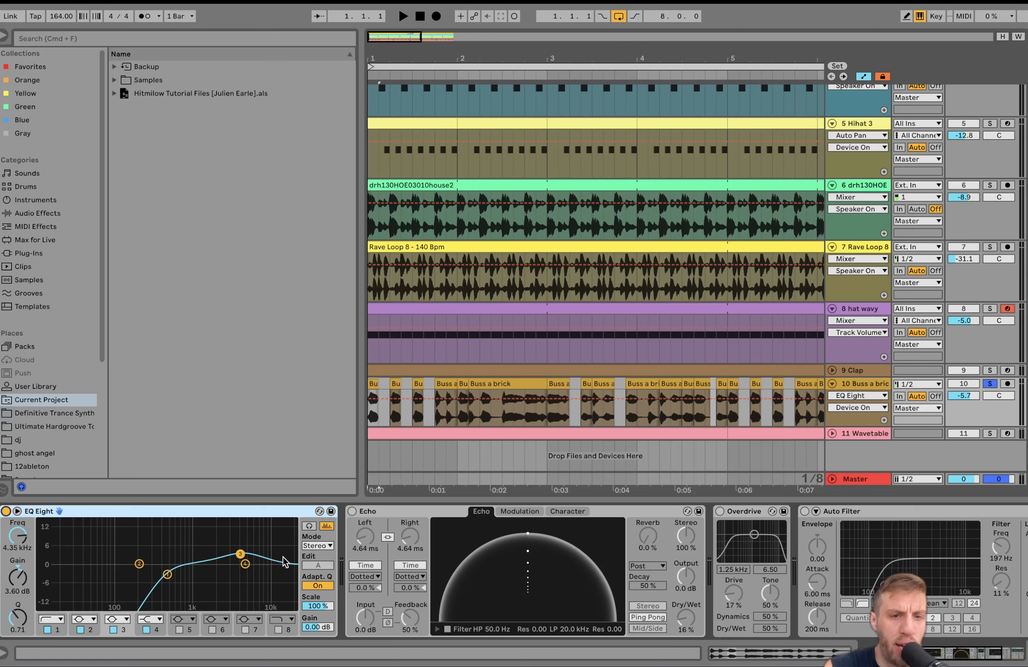
pyautogui.press('space')
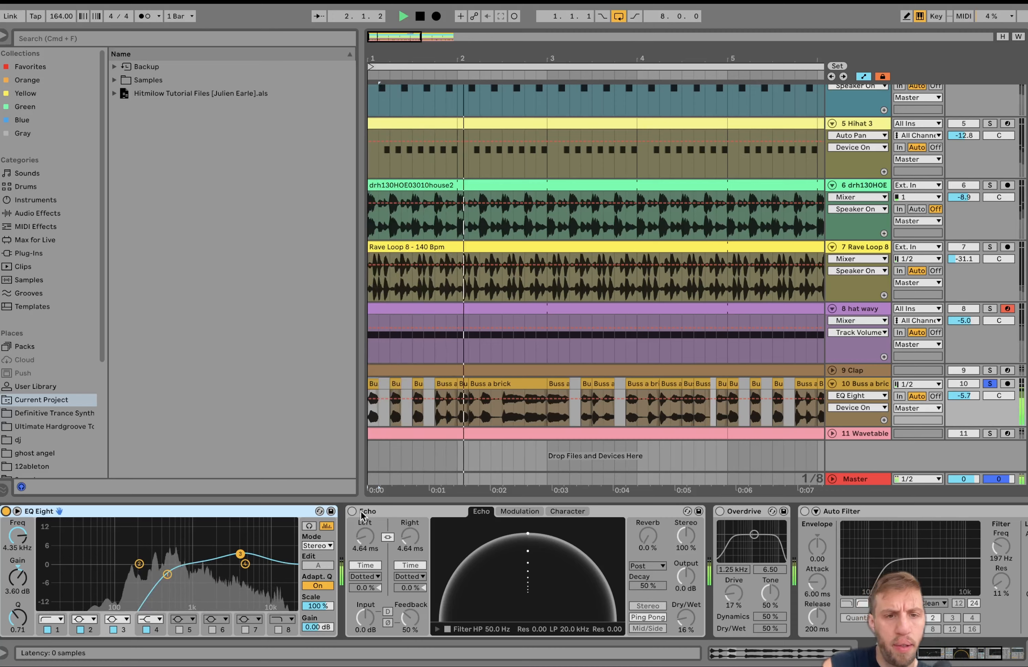
pyautogui.click(352, 511)
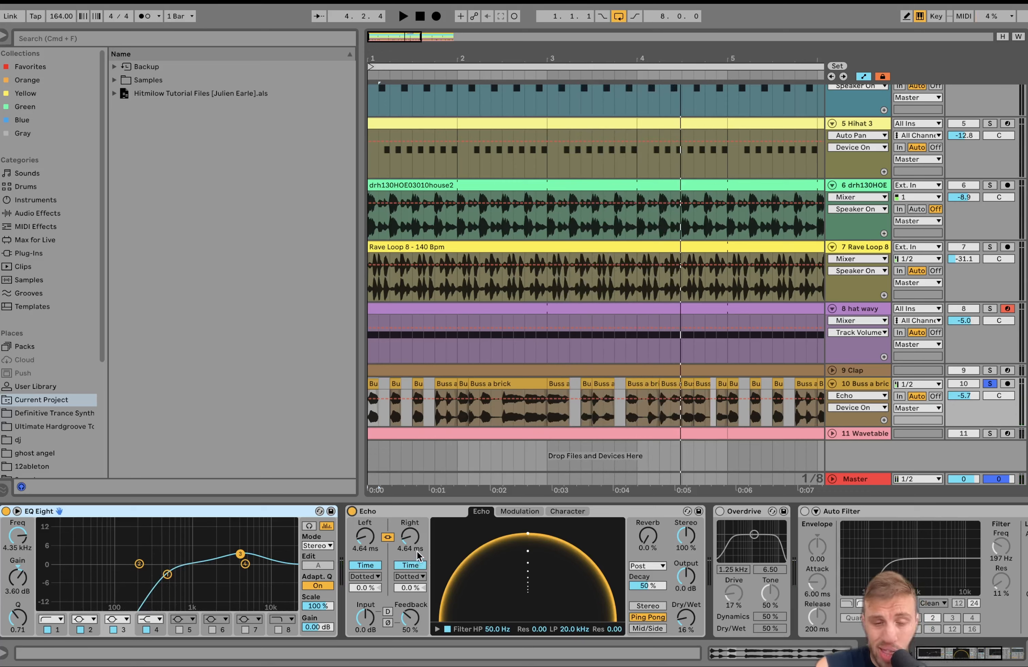
# - Set Echo's Dry/Wet to 17% on Buss a brick and play the chops from the start
pyautogui.hscroll(5, 418, 556)
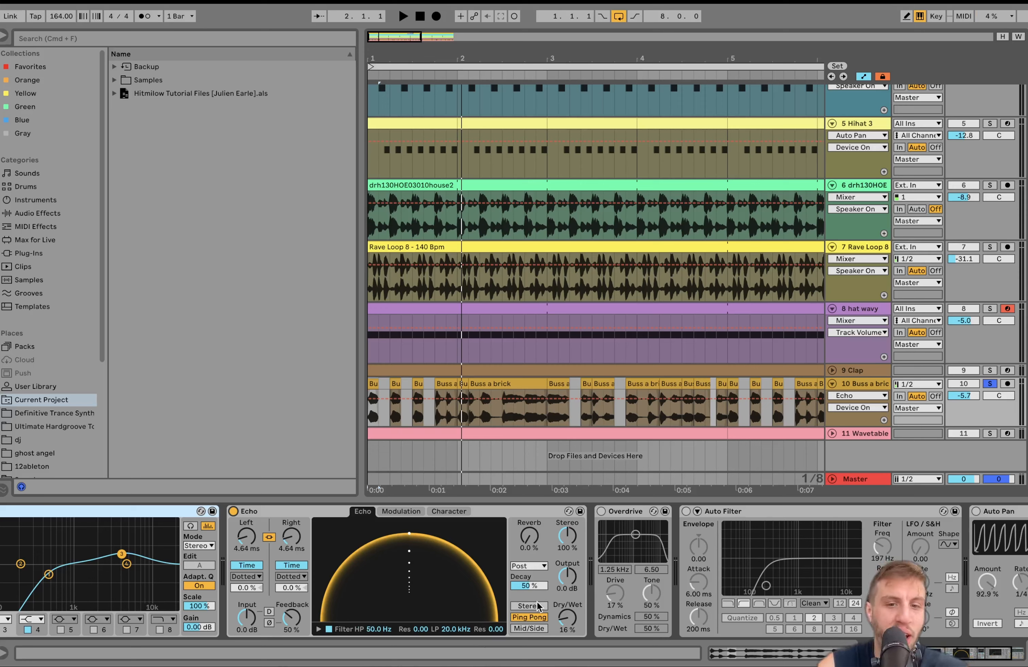
pyautogui.press('space')
pyautogui.moveTo(567, 618)
pyautogui.mouseDown()
pyautogui.moveTo(567, 596)
pyautogui.moveTo(567, 617)
pyautogui.mouseUp()
pyautogui.press('space')
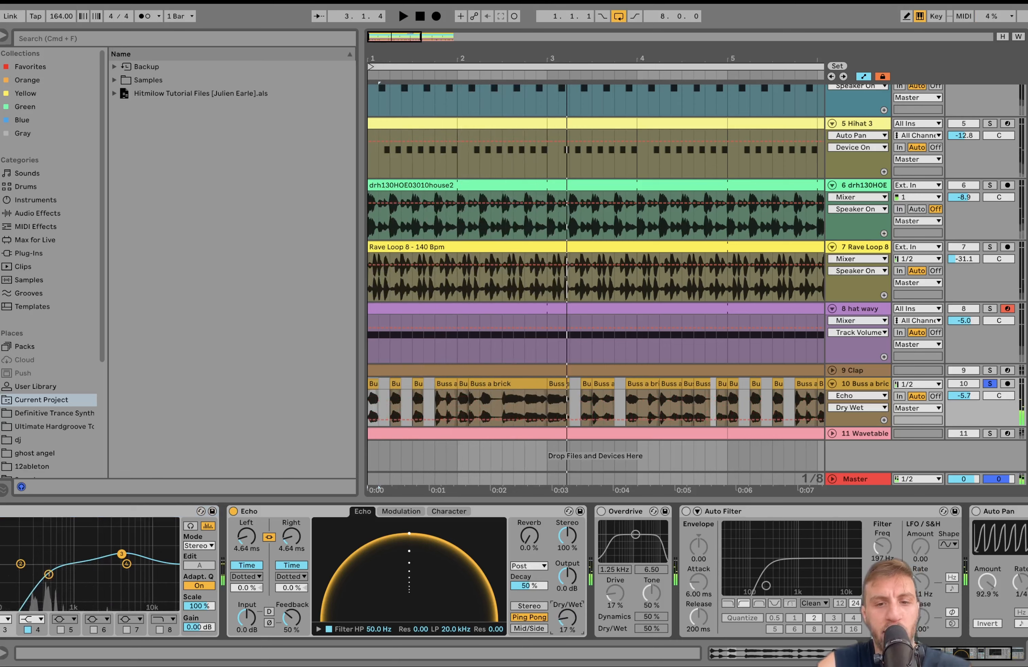
# - Activate Overdrive on Buss a brick and compare the chops with it bypassed and active during playback
pyautogui.click(615, 515)
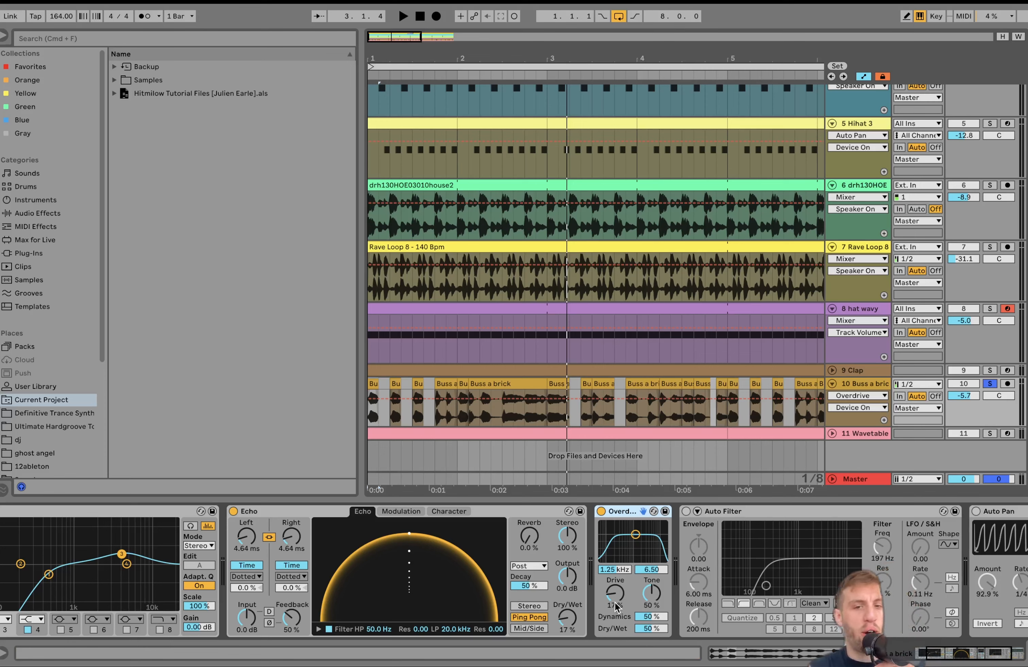
pyautogui.press('space')
pyautogui.click(602, 512)
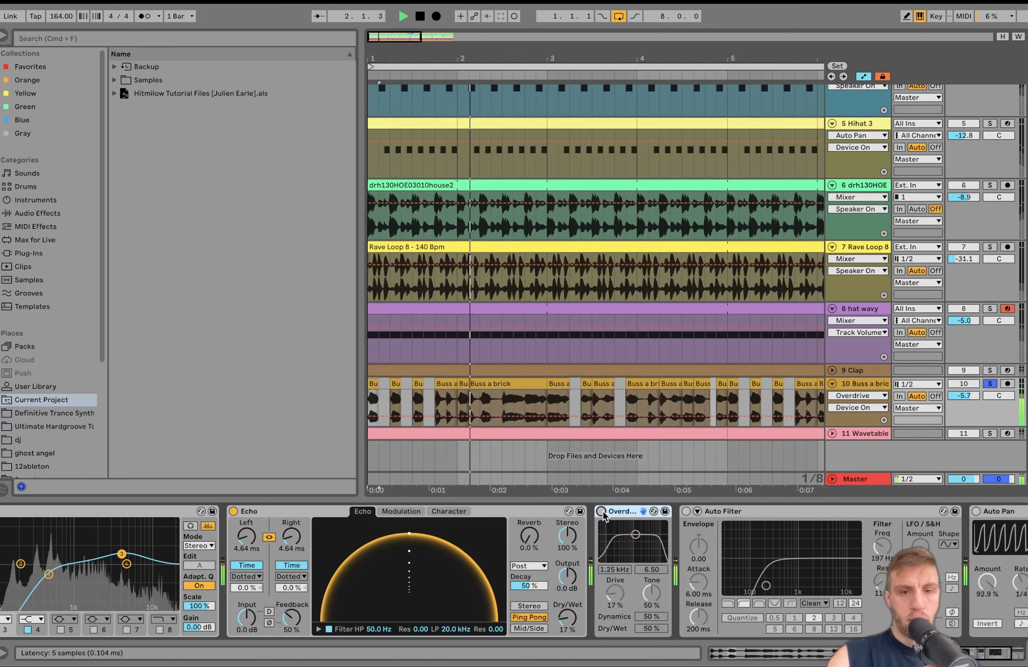
pyautogui.click(601, 512)
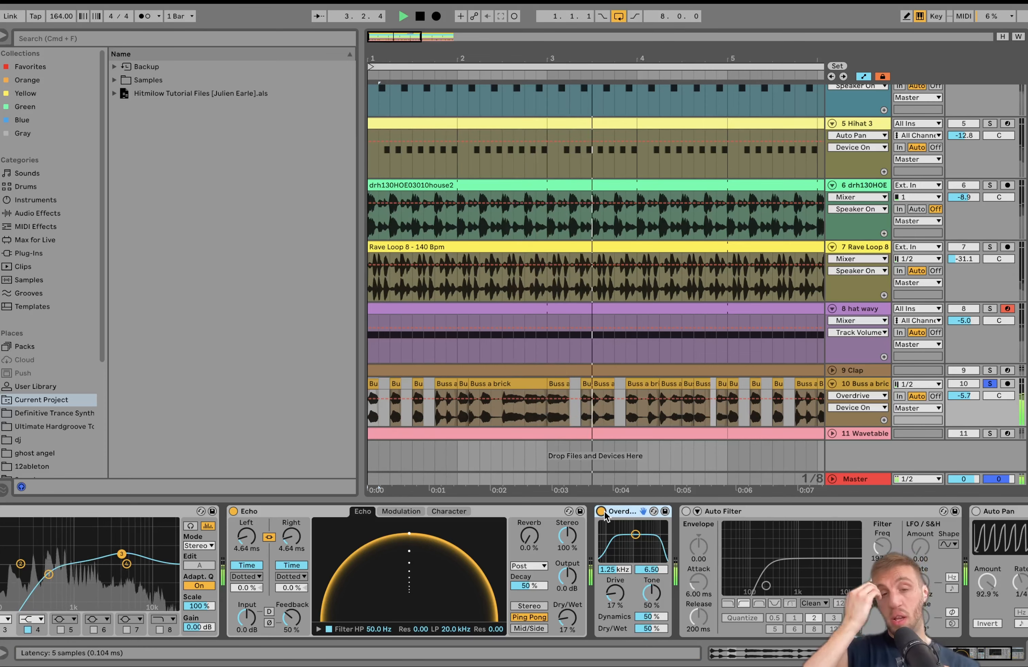
pyautogui.press('space')
# - Activate Auto Filter on Buss a brick and audition the chops through it
pyautogui.hscroll(5, 605, 515)
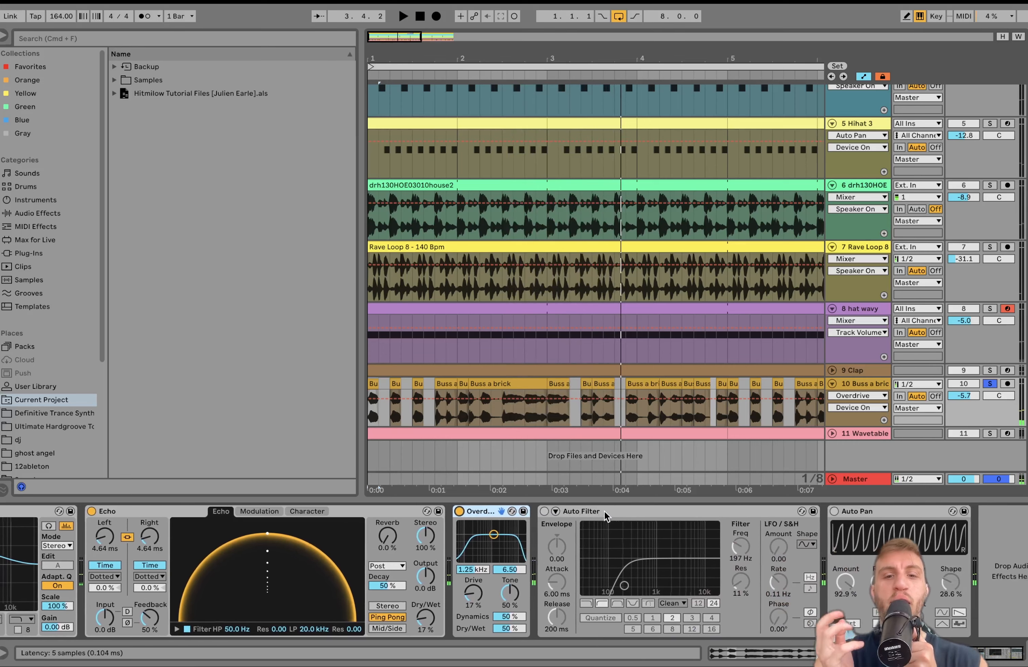
pyautogui.click(544, 512)
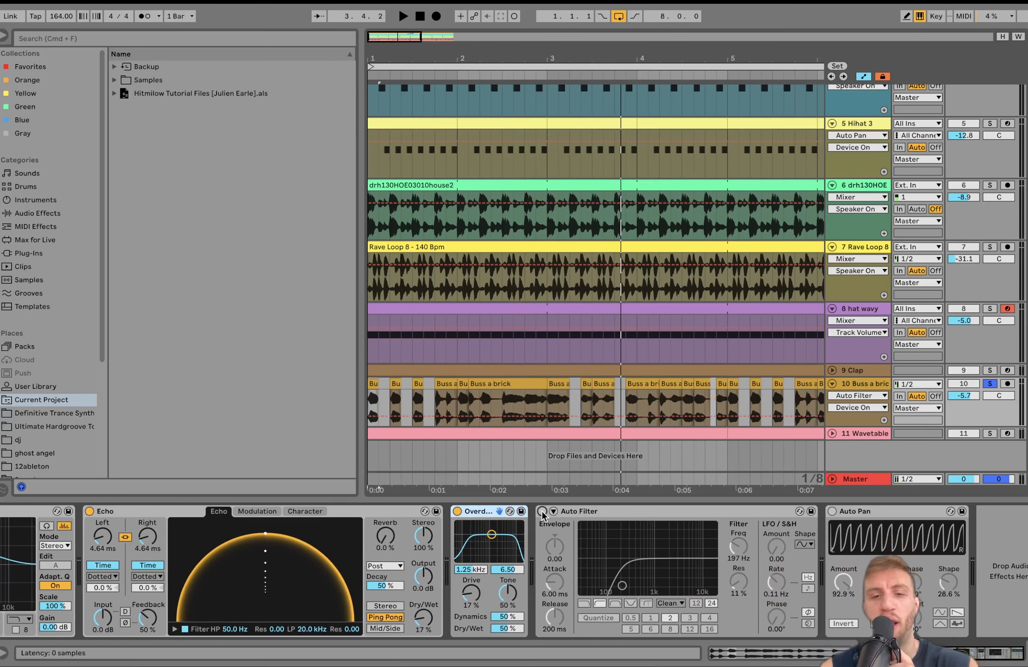
pyautogui.click(542, 511)
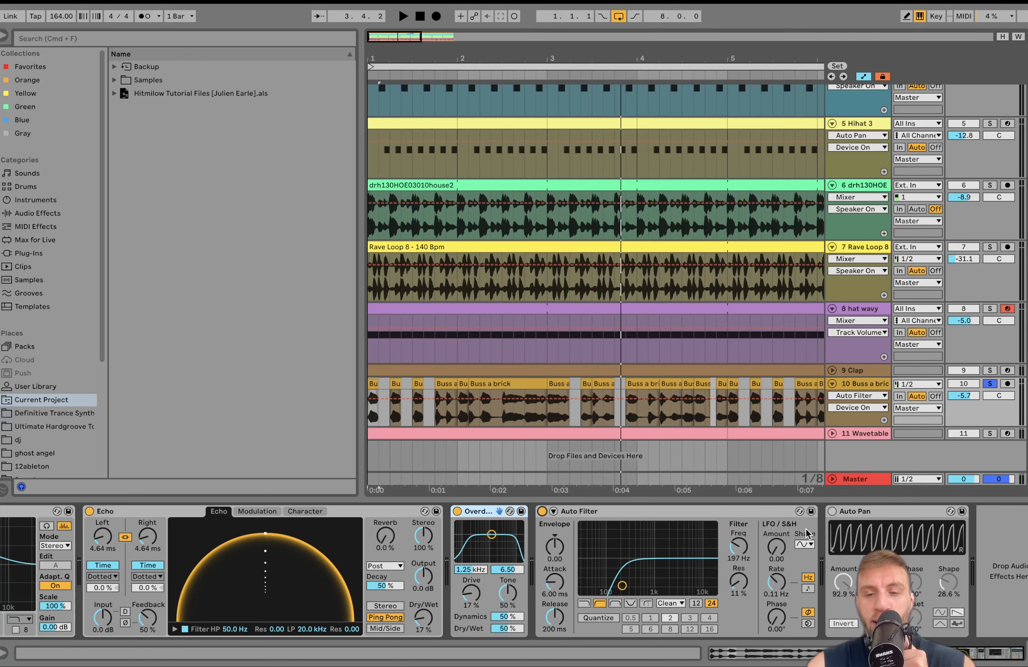
pyautogui.press('space')
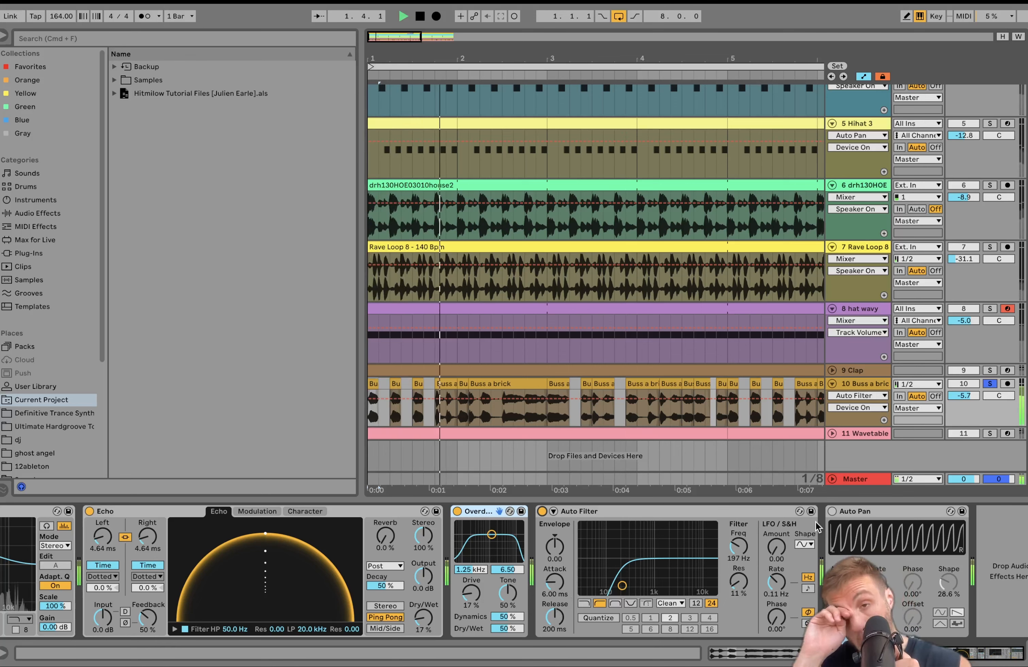
pyautogui.press('space')
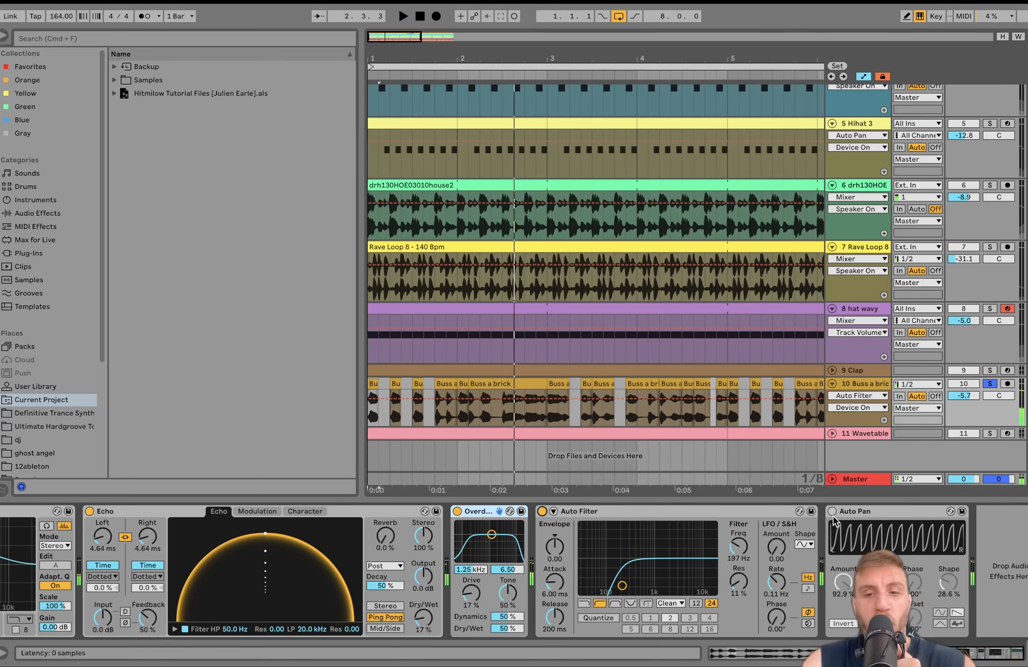
# - Activate Auto Pan on Buss a brick and play the chops through the complete effects chain
pyautogui.click(832, 512)
pyautogui.scroll(5, 905, 366)
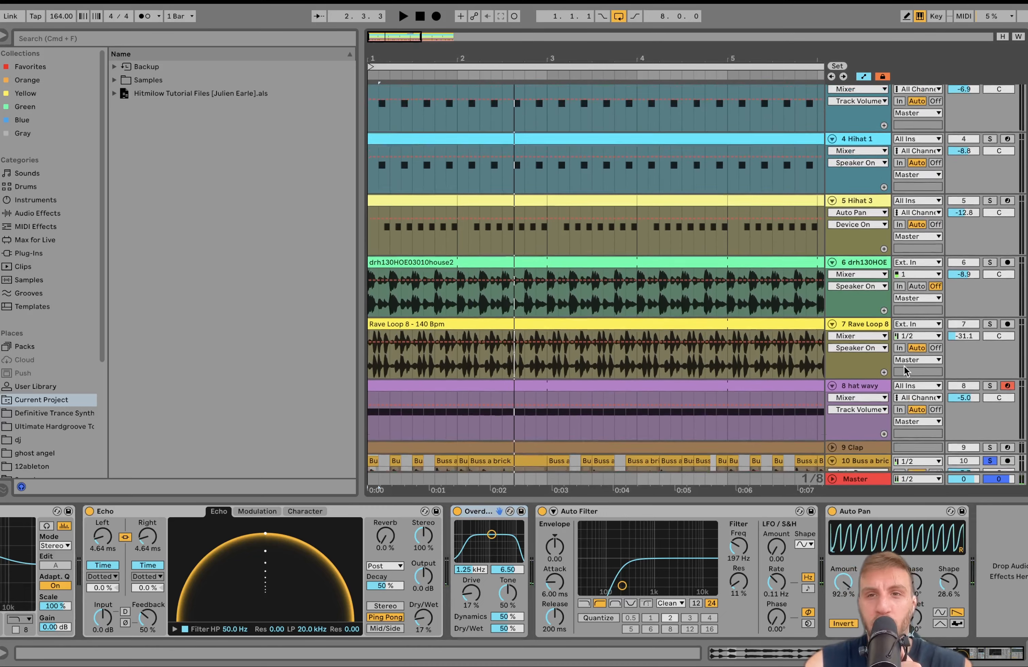
pyautogui.scroll(-5, 903, 367)
pyautogui.scroll(5, 904, 367)
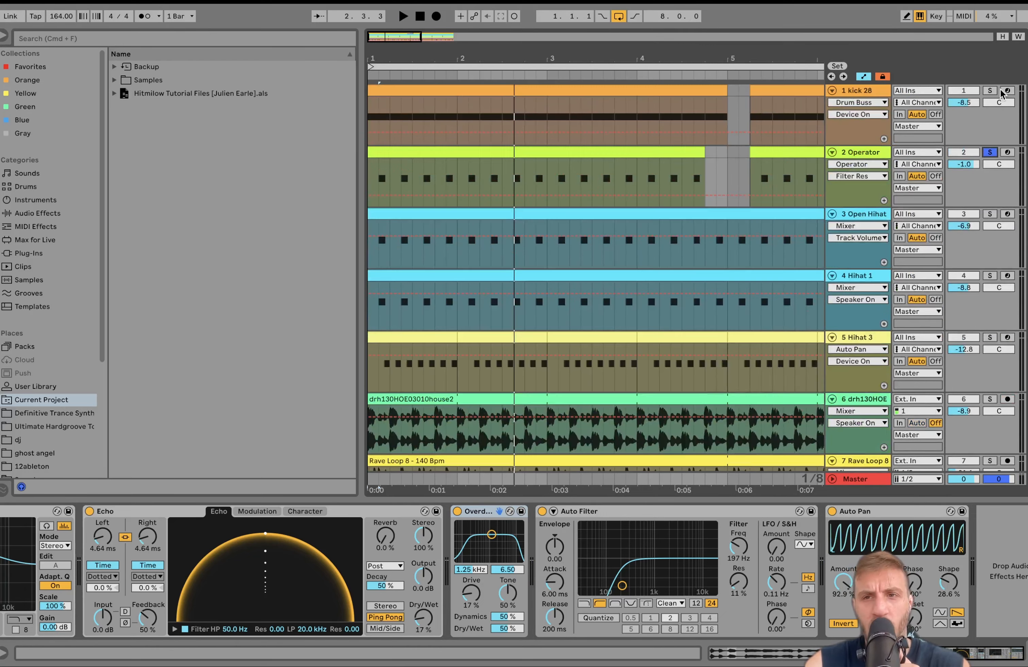
pyautogui.press('space')
pyautogui.scroll(-5, 862, 433)
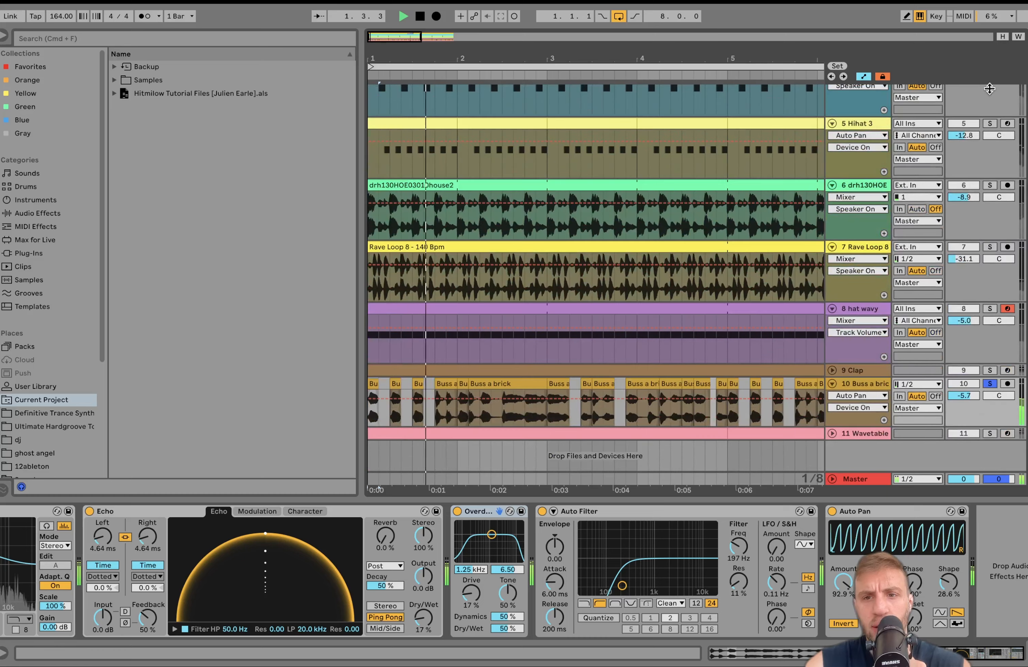
pyautogui.press('space')
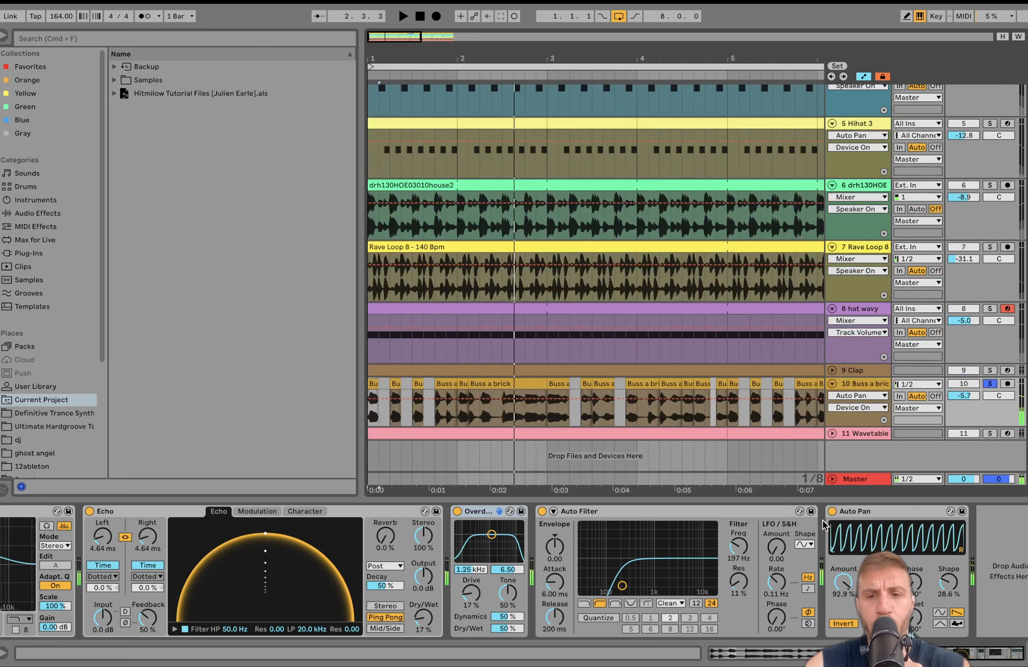
# - Compare the Buss a brick chops with Auto Pan bypassed and with it switched back on
pyautogui.click(832, 512)
pyautogui.press('space')
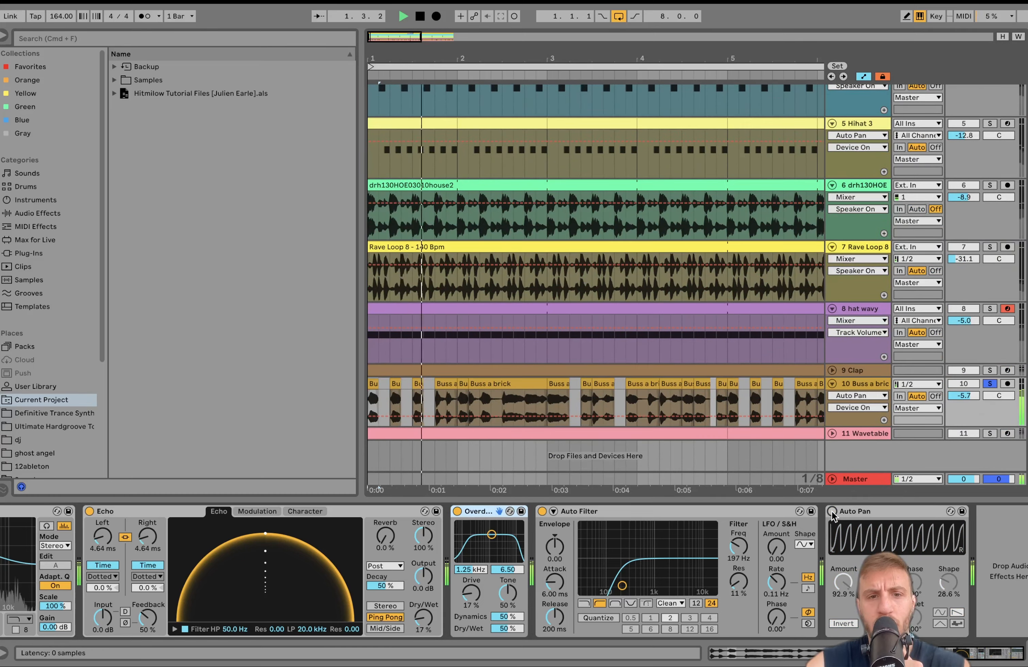
pyautogui.click(832, 512)
pyautogui.press('space')
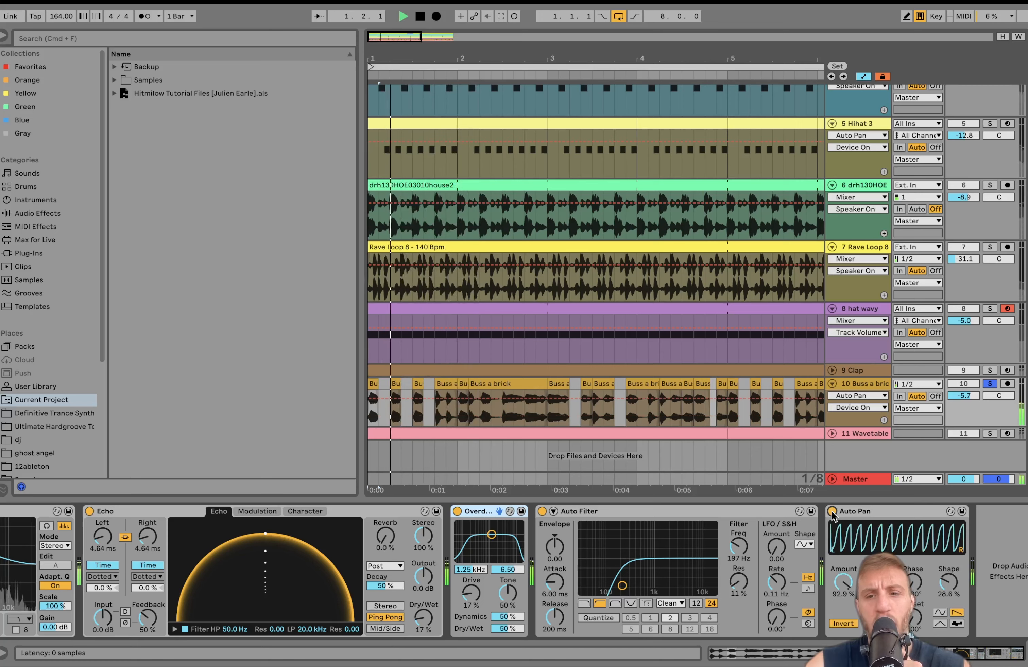
pyautogui.click(858, 383)
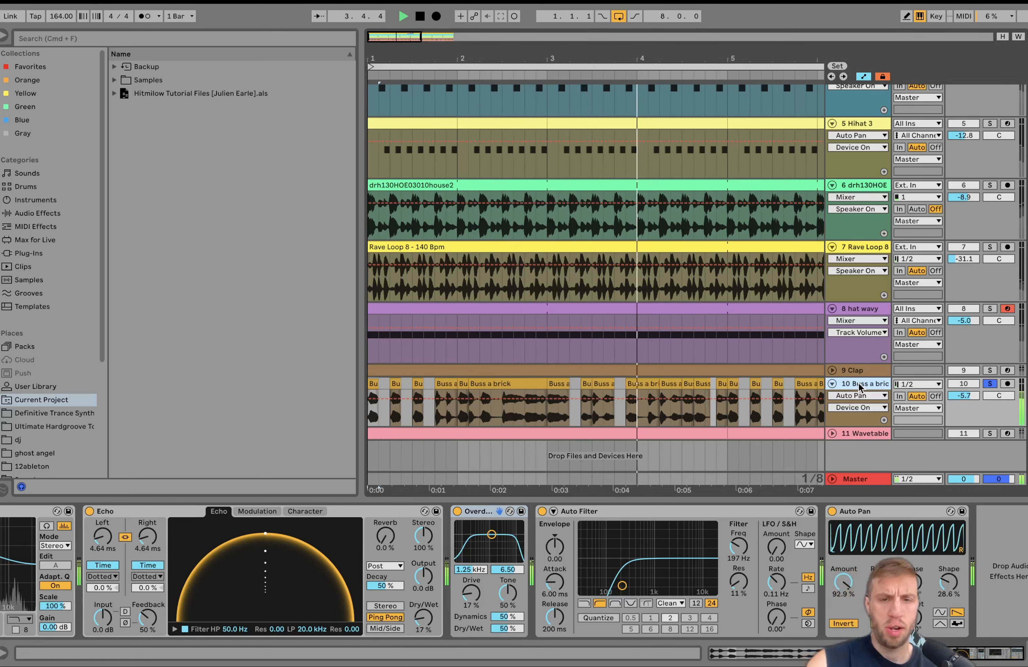
pyautogui.press('space')
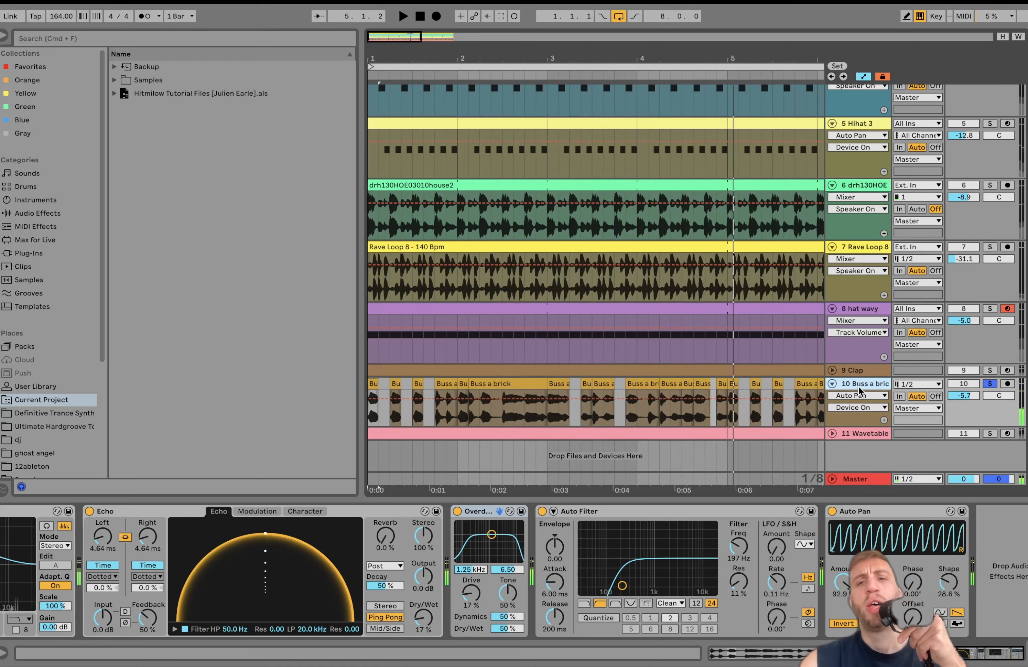
# - Solo and unfold the Wavetable track, and audition it with its first clip's MIDI notes open
pyautogui.click(990, 433)
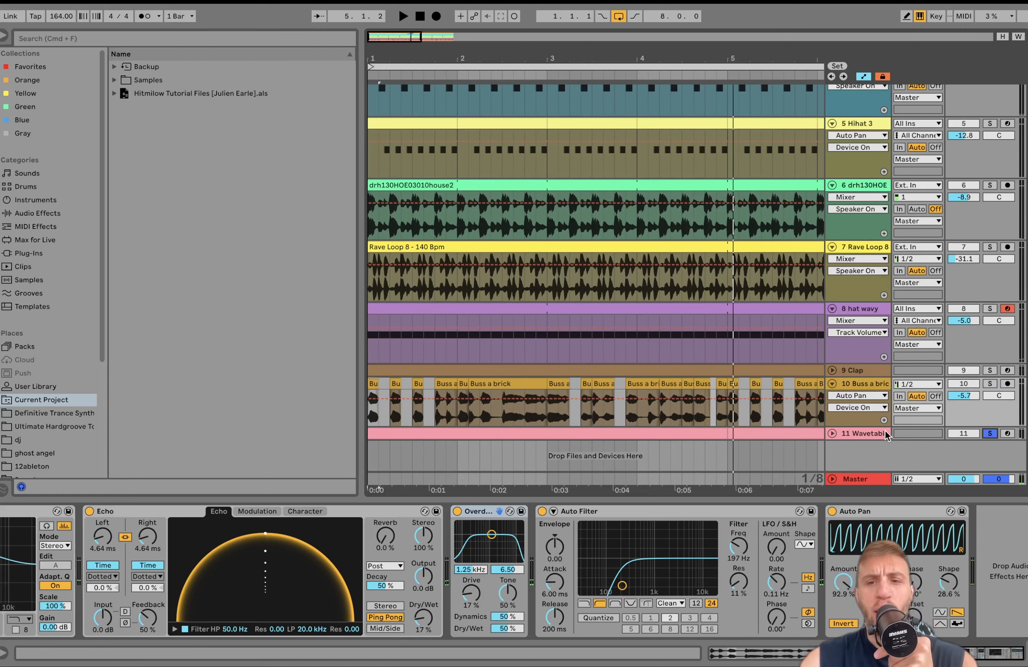
pyautogui.click(850, 433)
pyautogui.press('space')
pyautogui.click(832, 433)
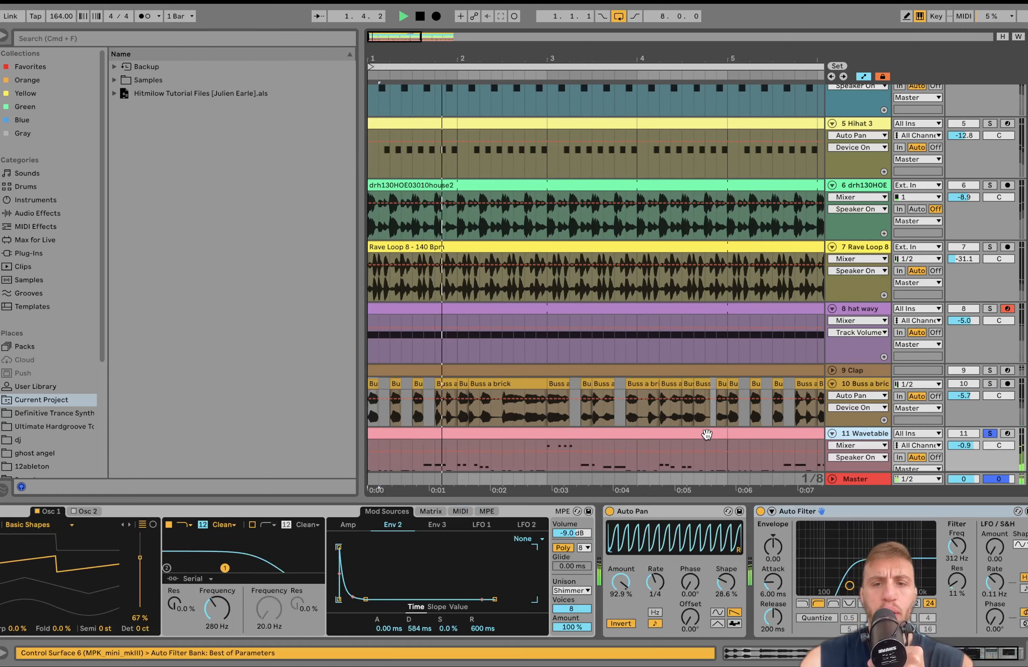
pyautogui.doubleClick(702, 434)
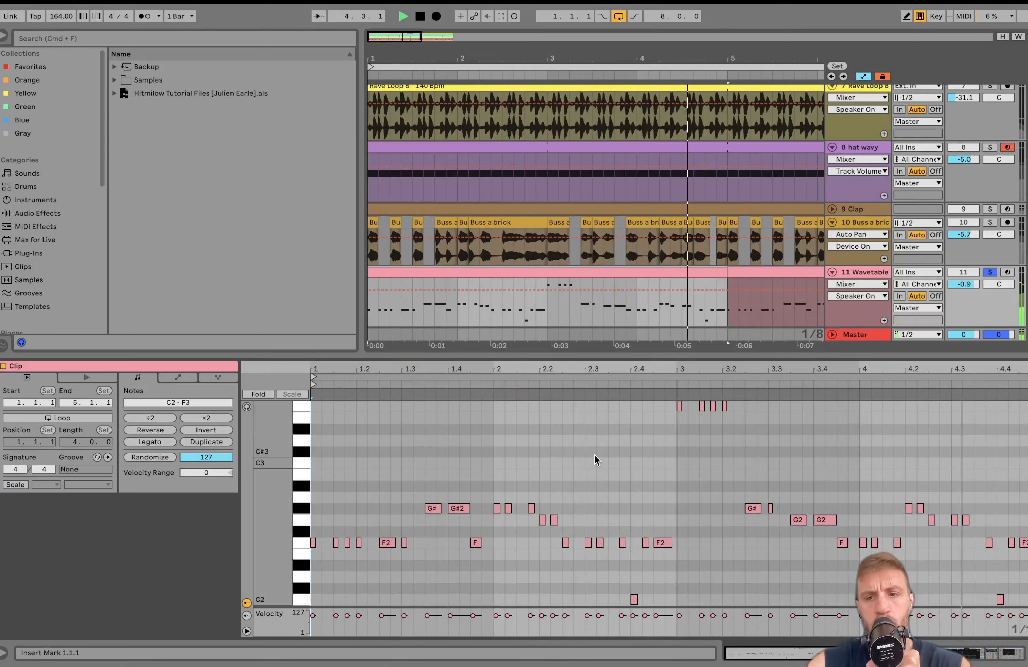
pyautogui.press('space')
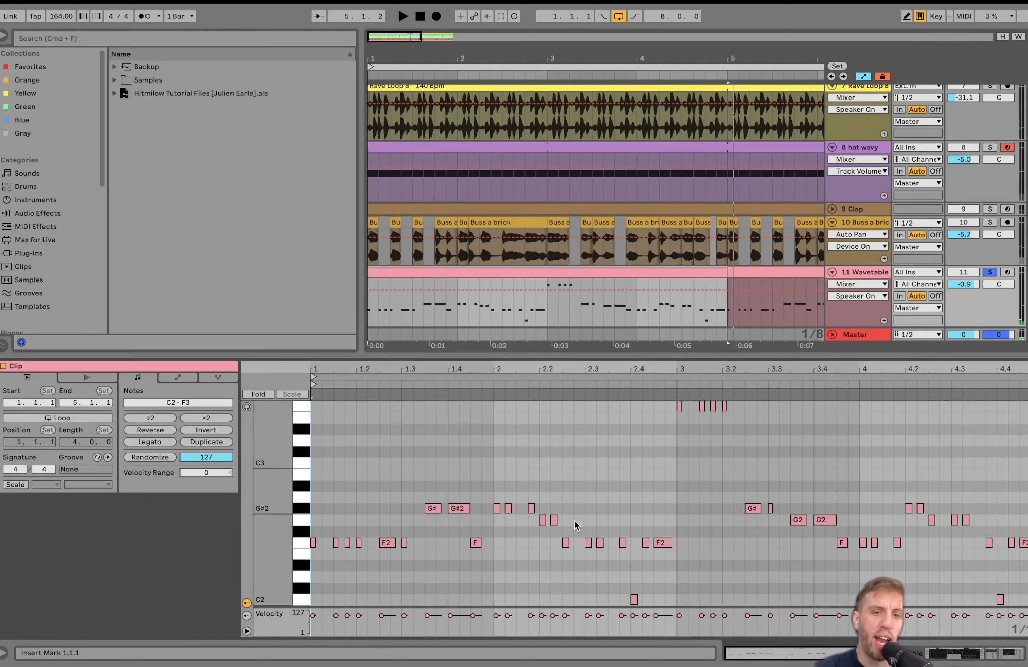
pyautogui.press('space')
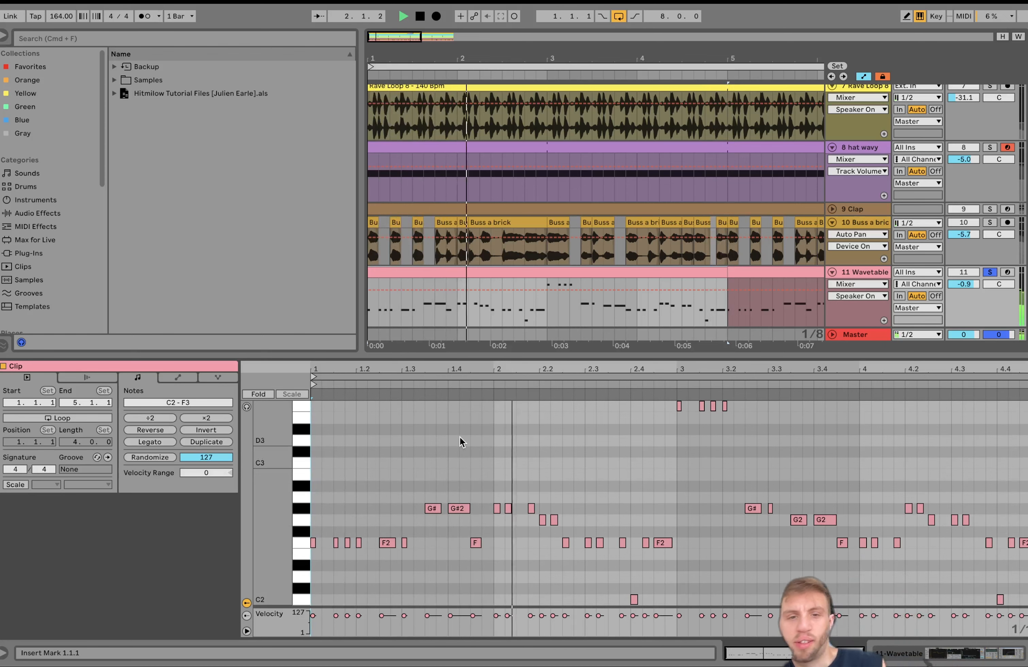
pyautogui.press('space')
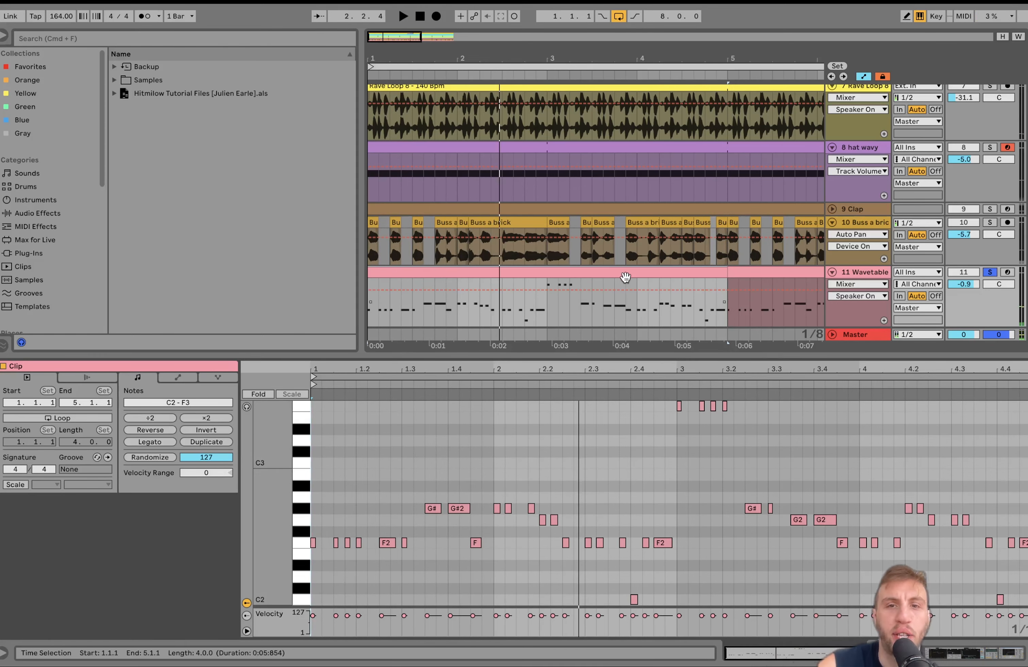
# - Bypass Auto Pan and Auto Filter on Wavetable, and play the dry part with its MIDI notes open
pyautogui.click(849, 272)
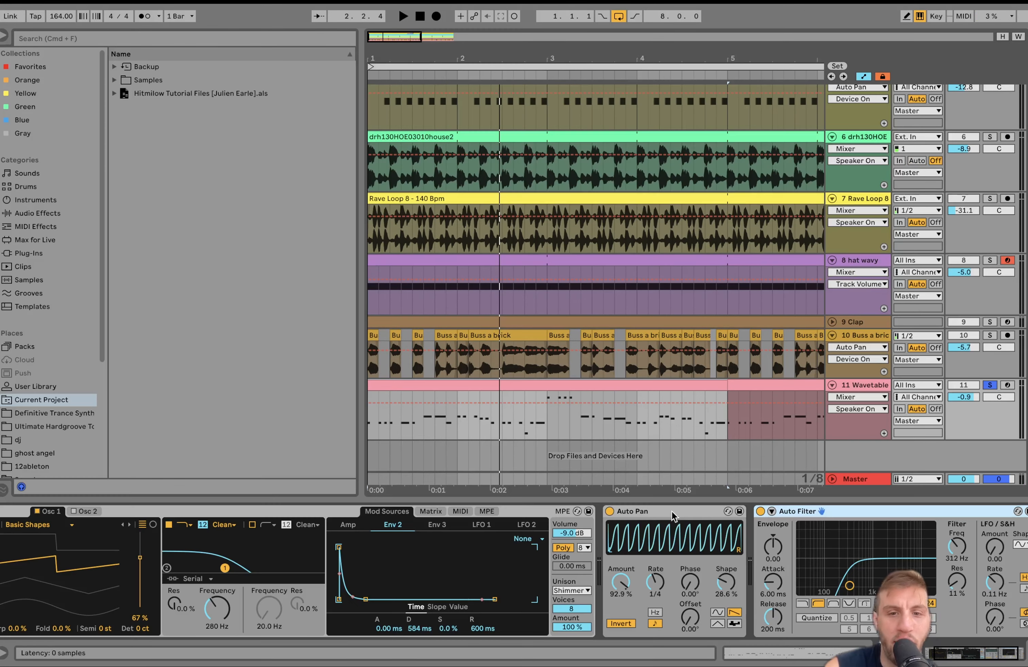
pyautogui.click(611, 511)
pyautogui.click(690, 511)
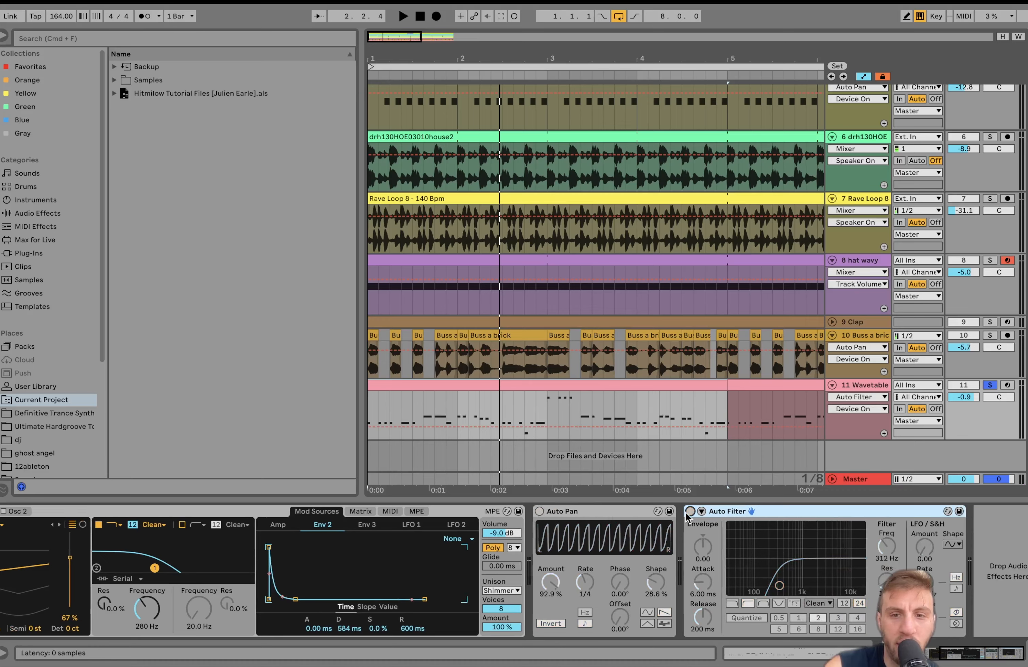
pyautogui.press('space')
pyautogui.doubleClick(476, 394)
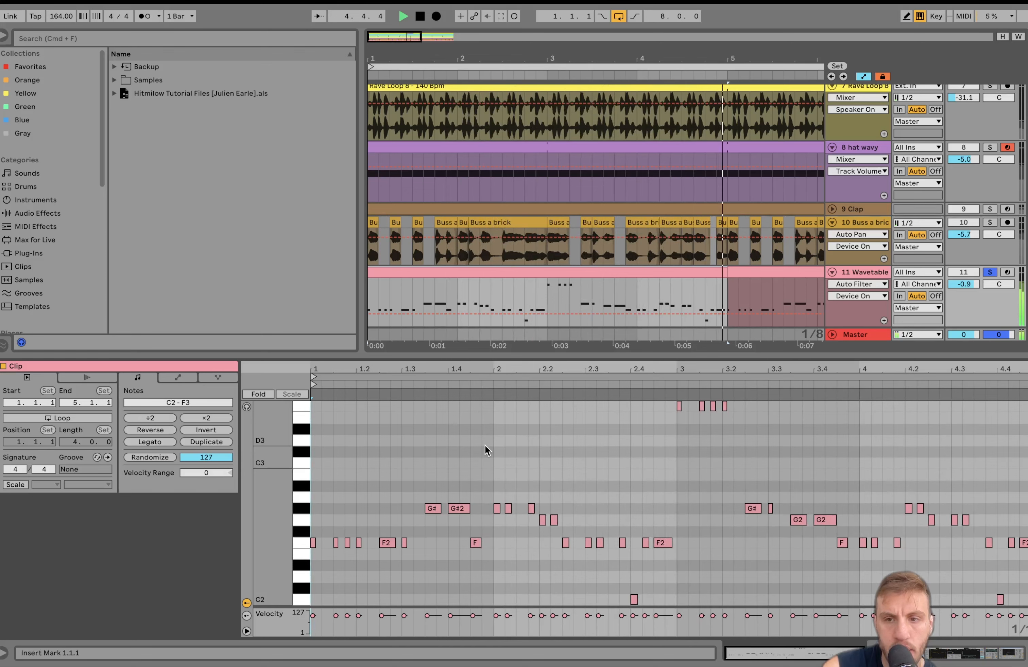
pyautogui.press('space')
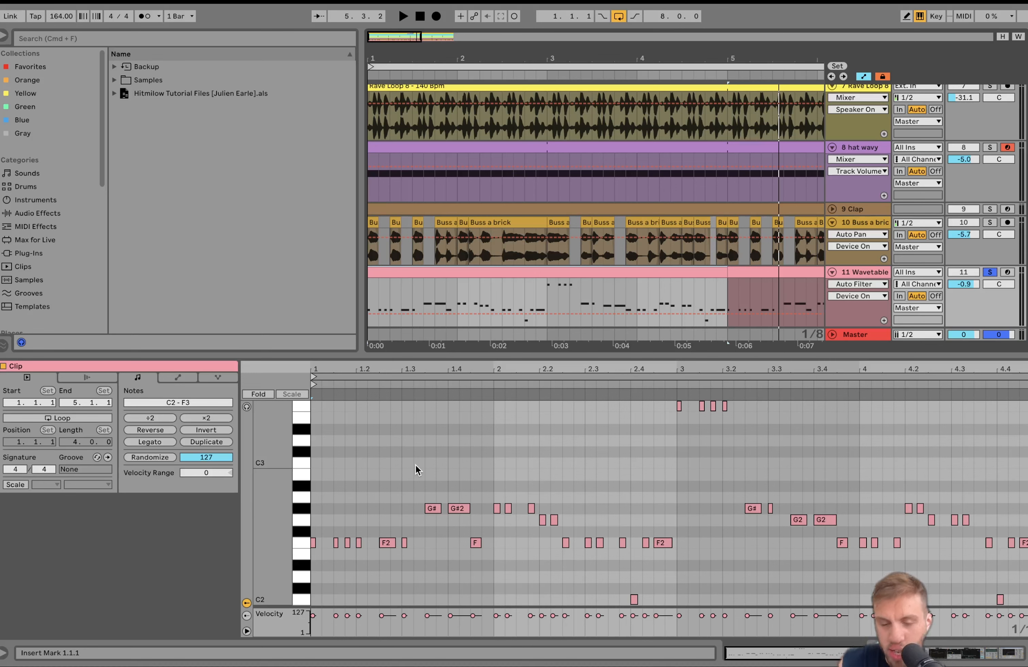
# - Replay the dry Wavetable pattern from the start while viewing its notes
pyautogui.press('space')
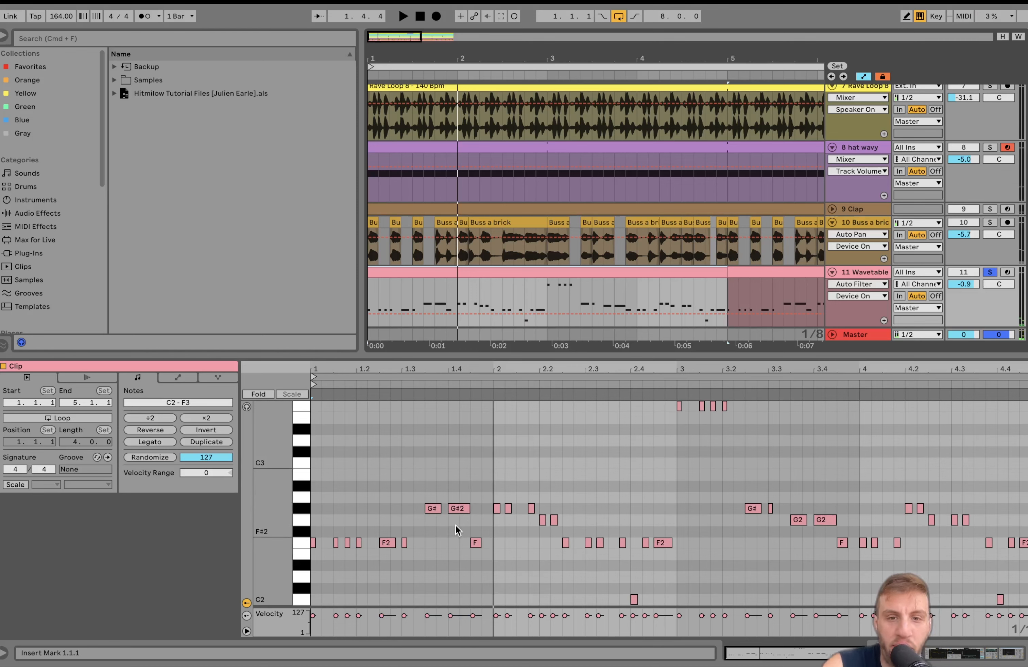
pyautogui.press('space')
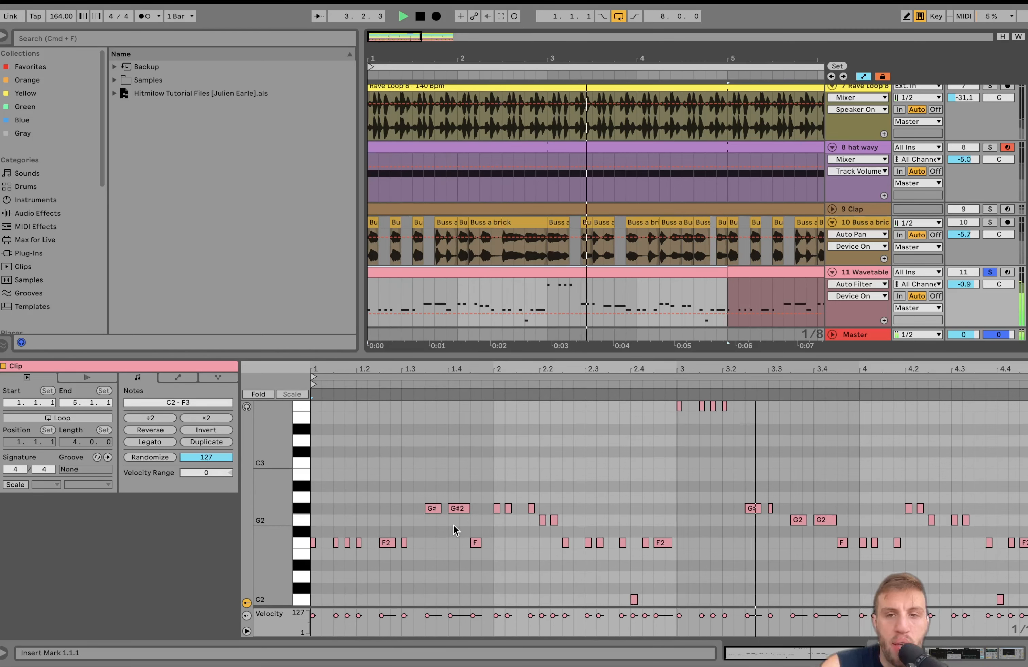
pyautogui.press('space')
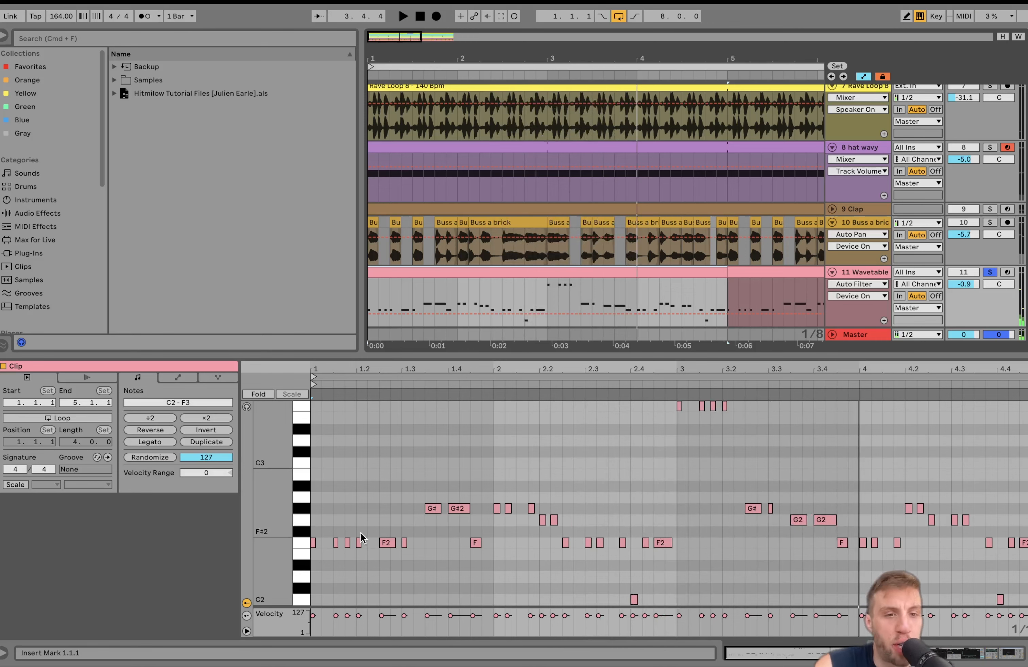
# - Highlight the notes in bar 2 and in bar 4 of the Wavetable clip, and play the pattern from the start
pyautogui.moveTo(312, 493); pyautogui.dragTo(654, 605)
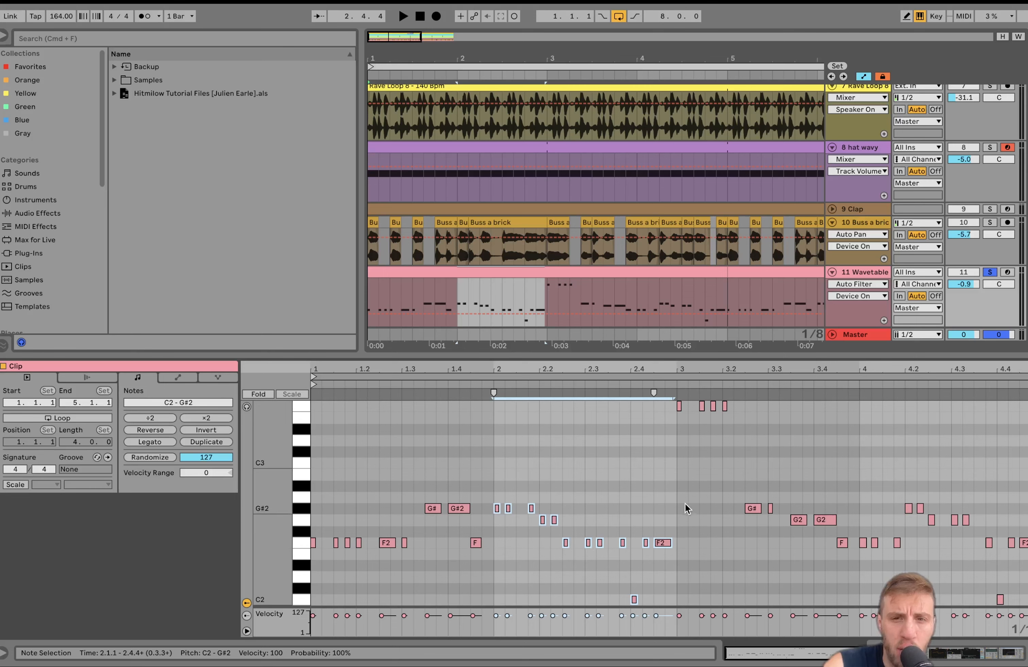
pyautogui.moveTo(686, 501); pyautogui.dragTo(1025, 663)
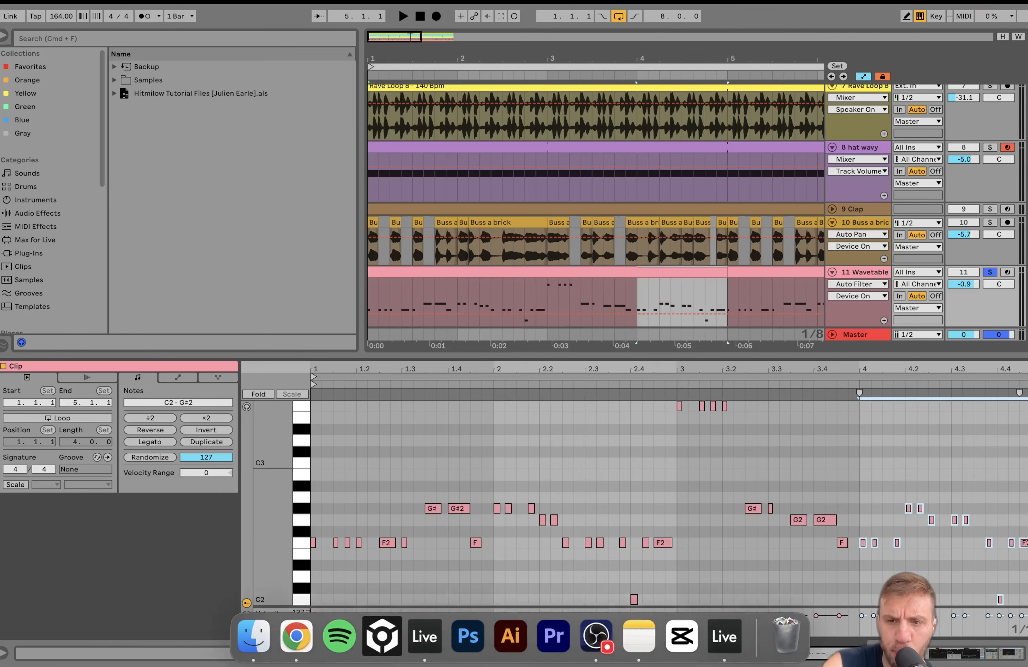
pyautogui.press('space')
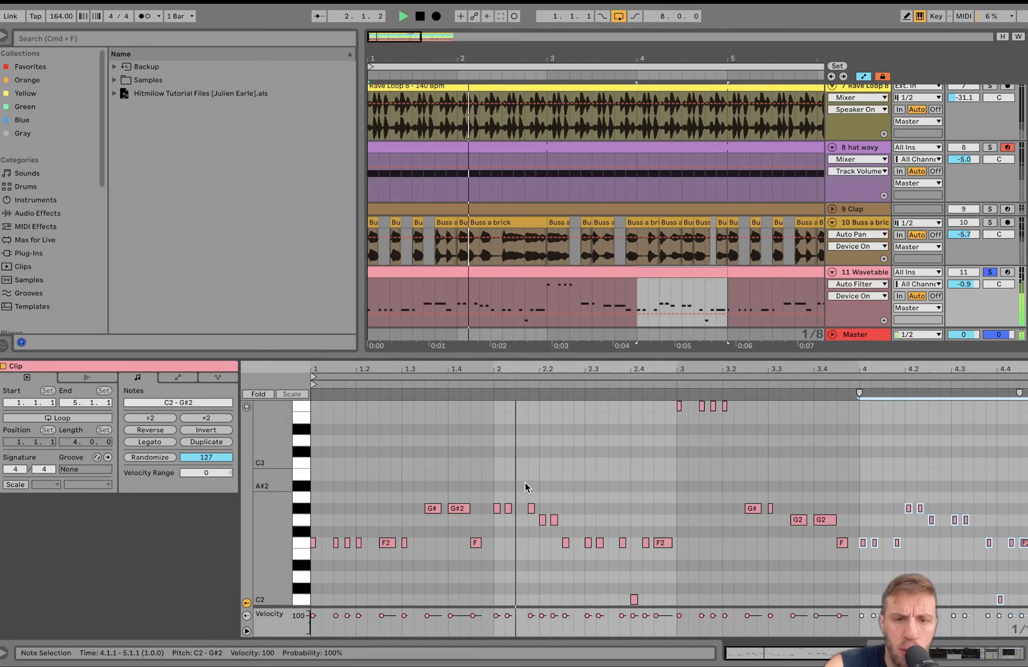
pyautogui.press('space')
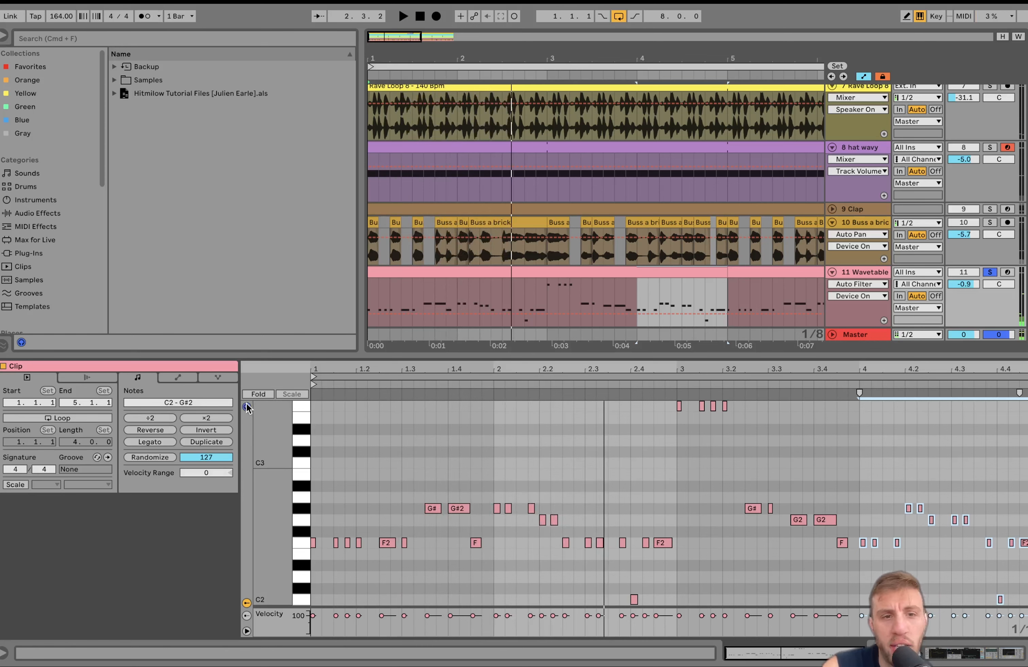
# - Highlight the opening F2 notes and the following G#2 and F2 phrase in bar 1, and play the Wavetable clip from the start
pyautogui.moveTo(416, 548); pyautogui.dragTo(308, 536)
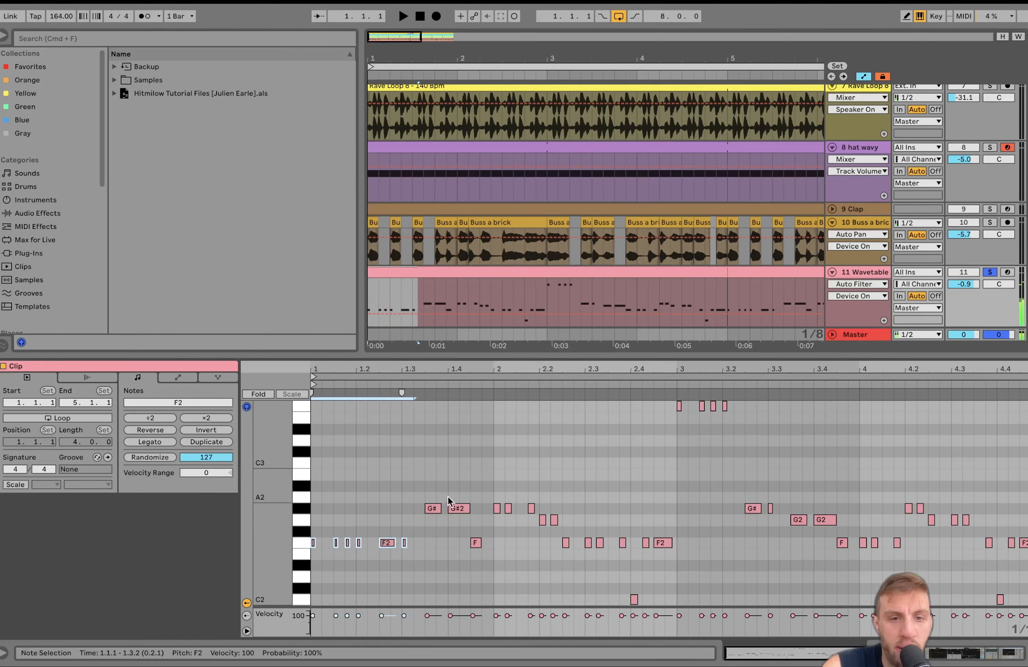
pyautogui.moveTo(447, 496); pyautogui.dragTo(482, 547)
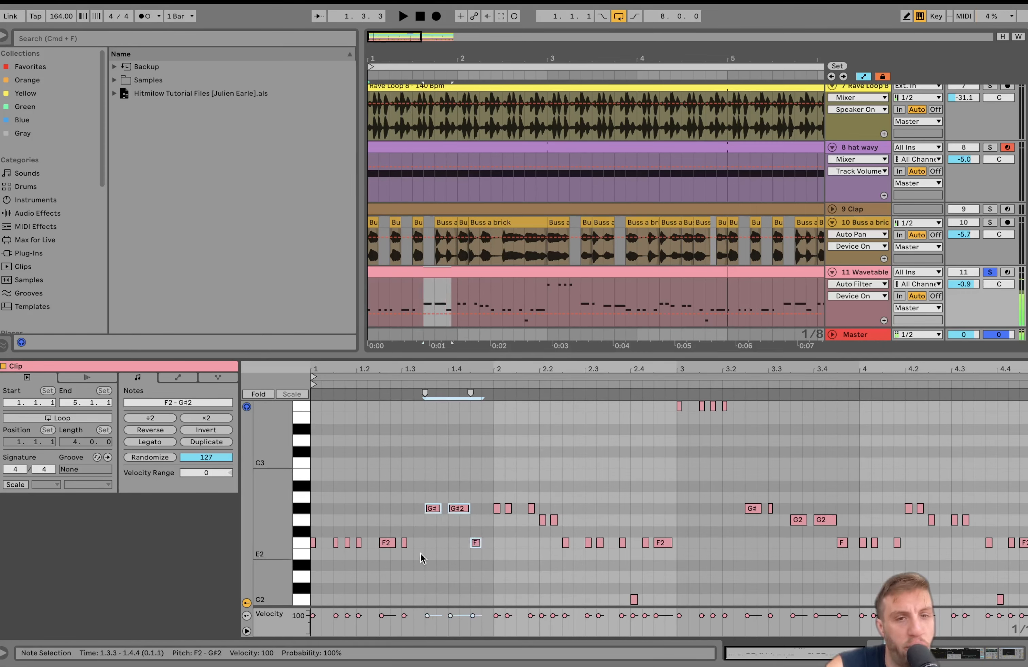
pyautogui.click(439, 270)
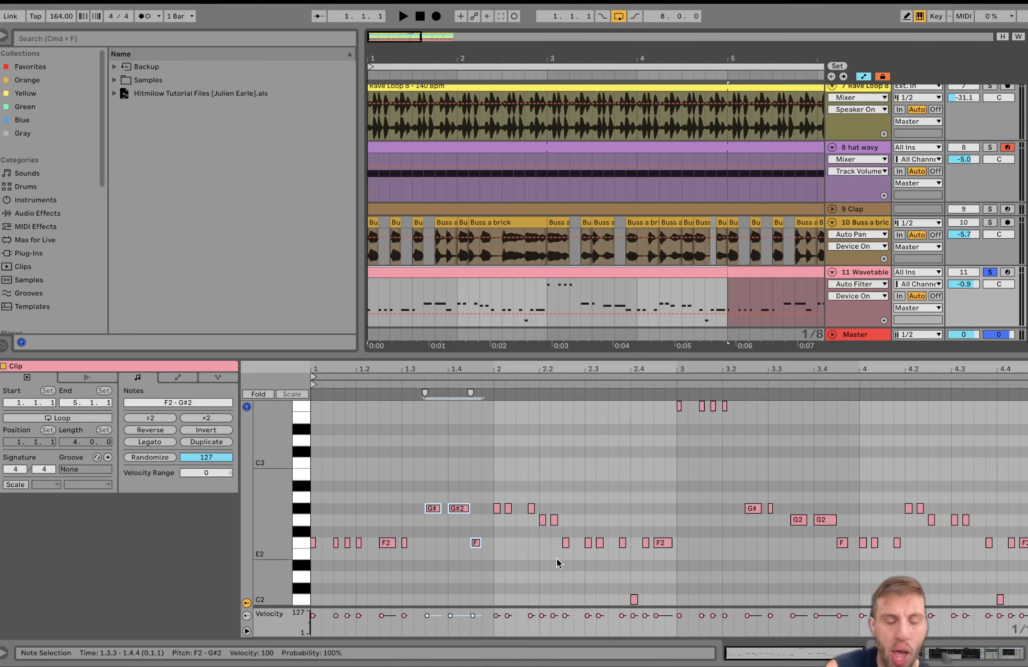
pyautogui.press('space')
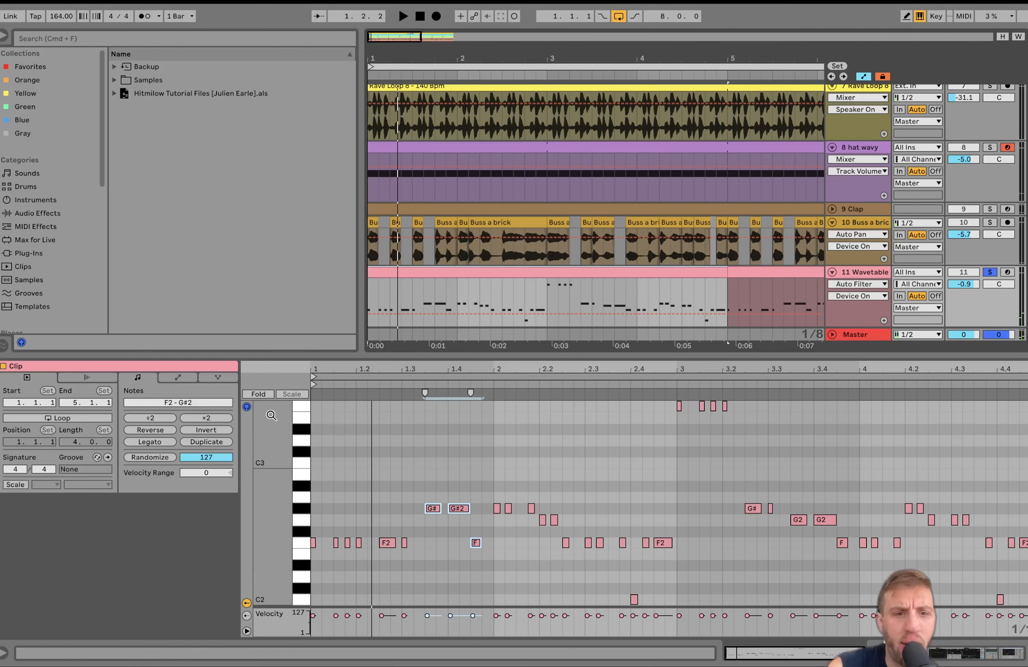
# - Audition the Wavetable pattern's pitches F2, G#2, G2 and C2 one by one, highlighting the notes of each in the clip
pyautogui.click(260, 395)
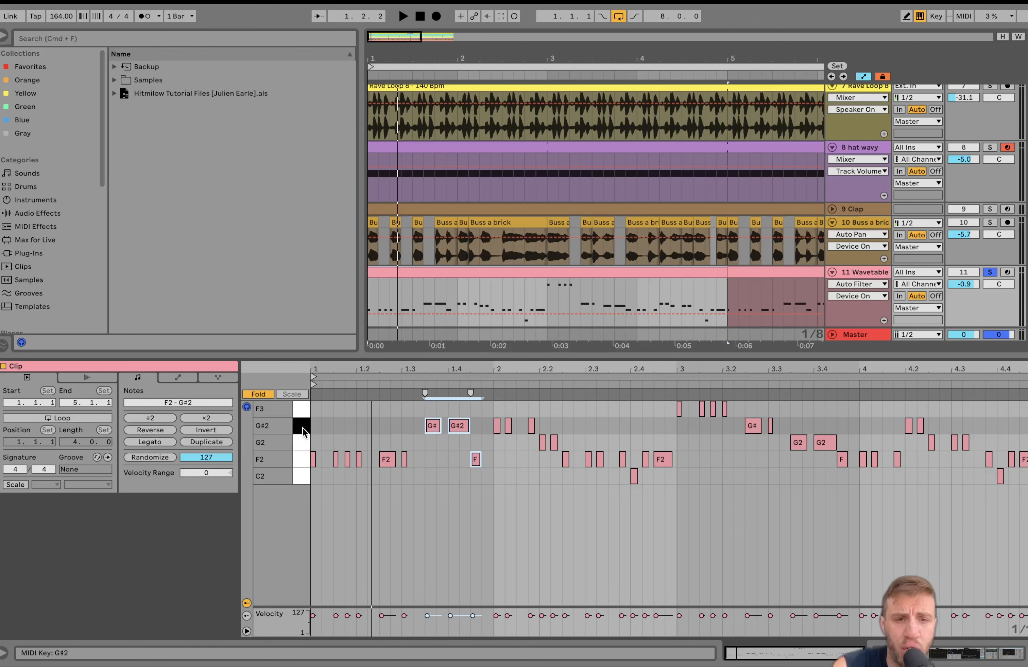
pyautogui.click(260, 394)
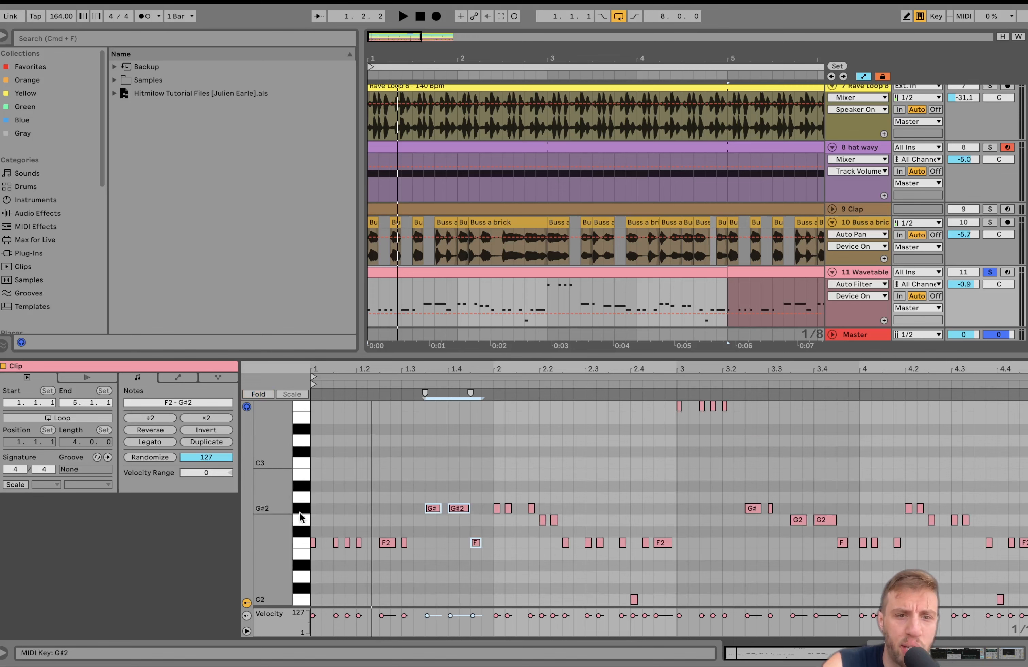
pyautogui.click(299, 543)
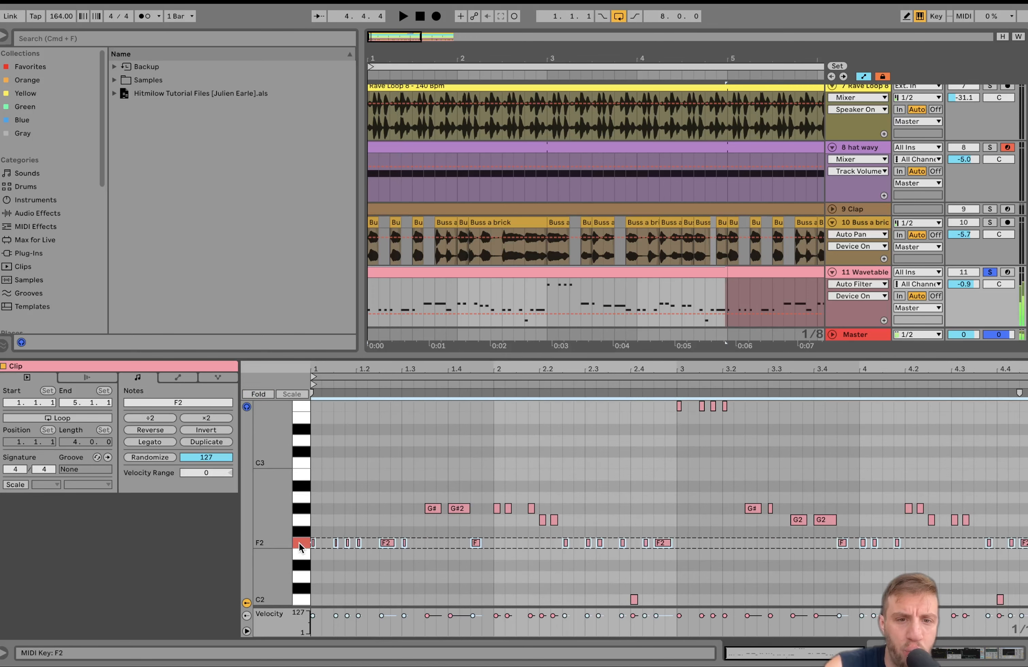
pyautogui.click(301, 510)
pyautogui.click(301, 519)
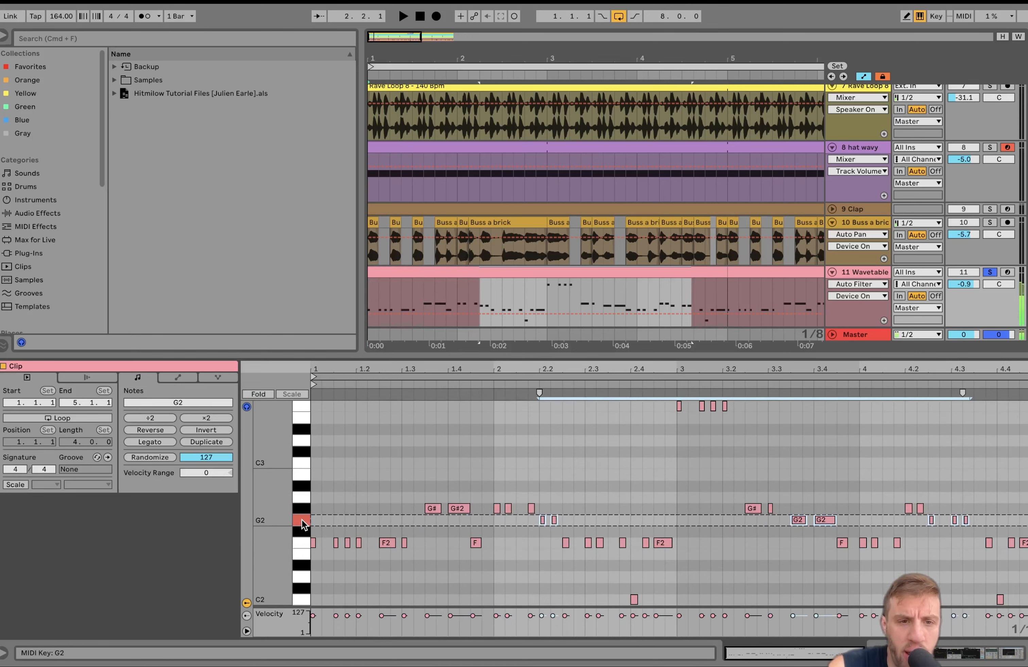
pyautogui.click(302, 601)
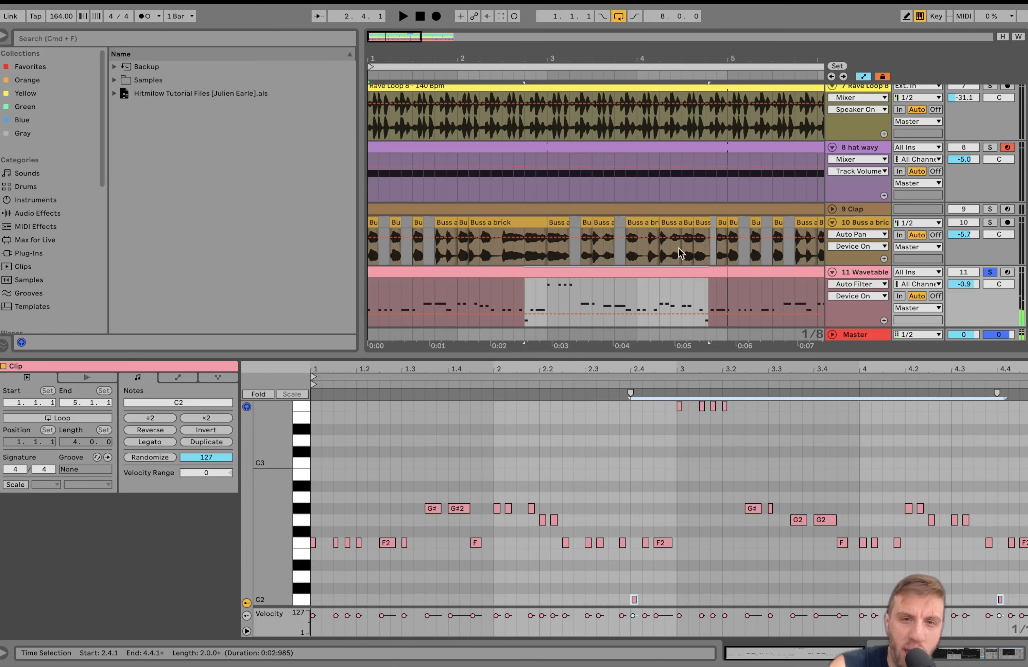
# - Show the Wavetable track's device chain and play its pattern from the start
pyautogui.press('space')
pyautogui.doubleClick(858, 272)
pyautogui.press('space')
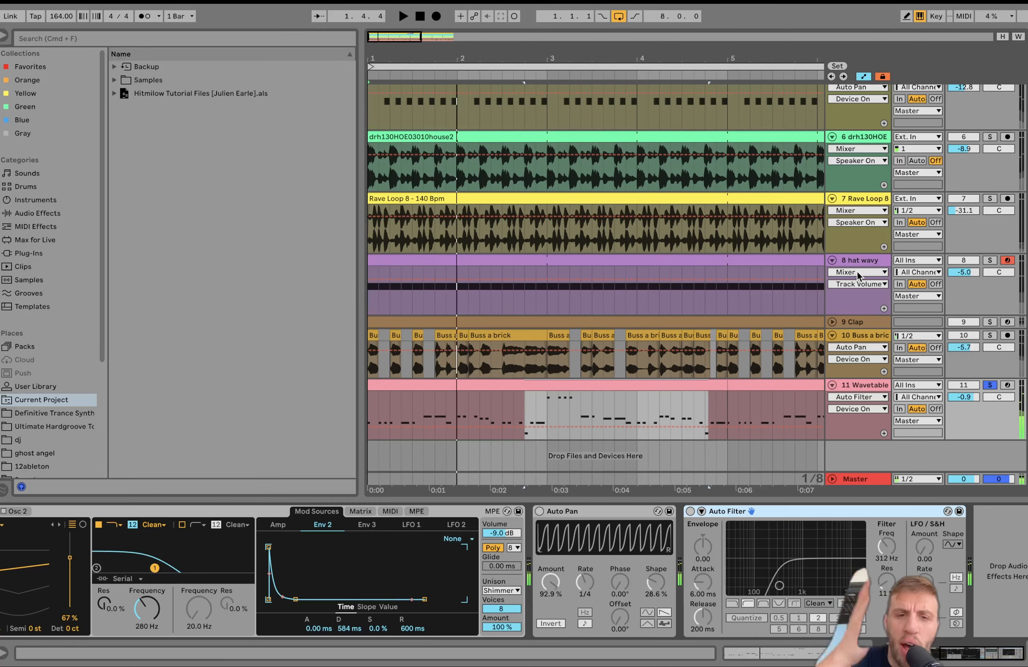